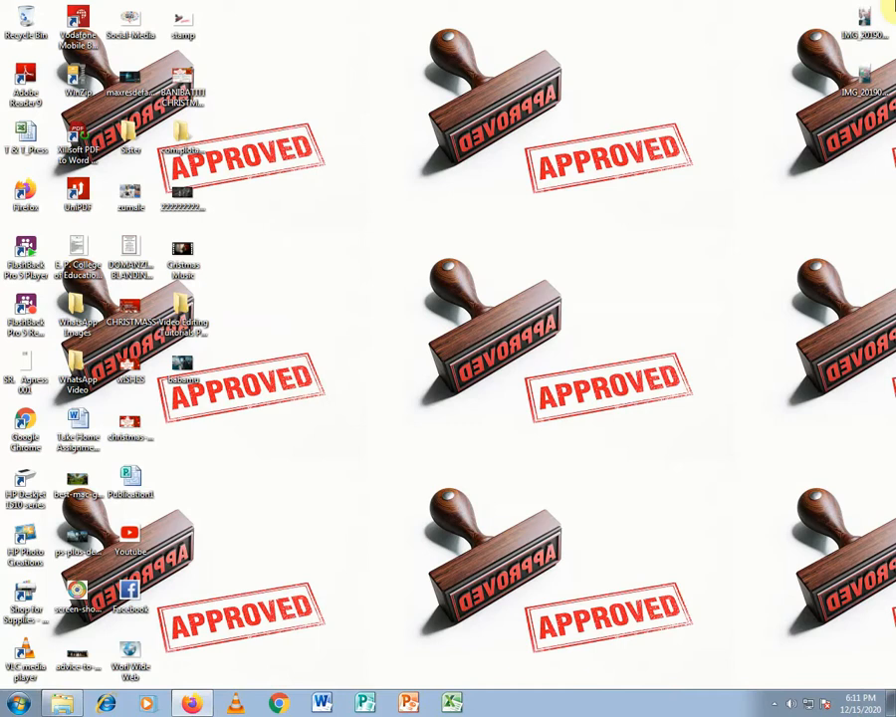
Preview the desktop photo IMG_20190209_072107 in the photo viewer, examine it, and close the viewer.
right_click(864, 78)
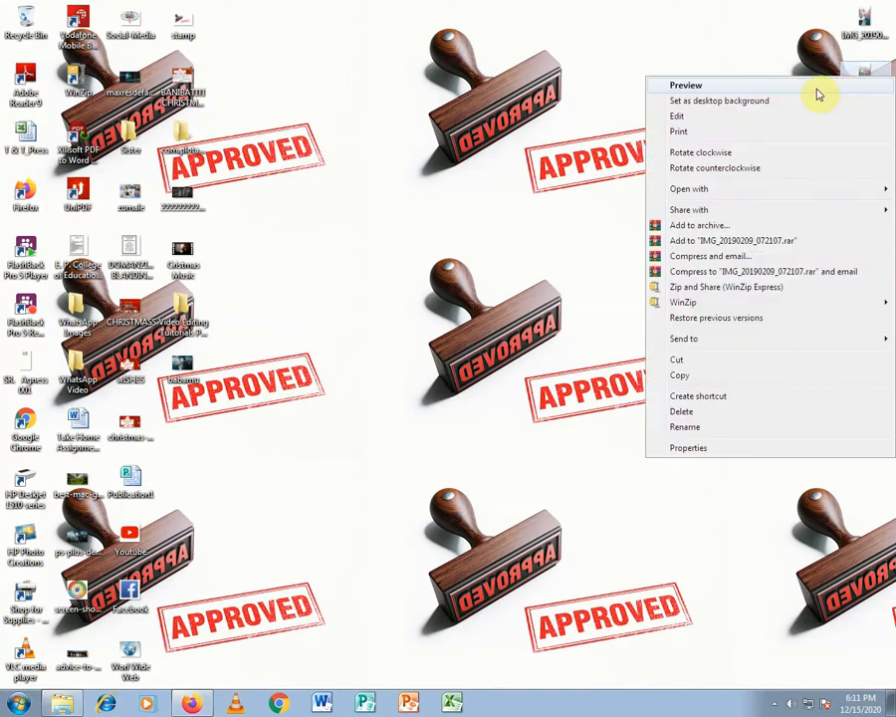
left_click(816, 87)
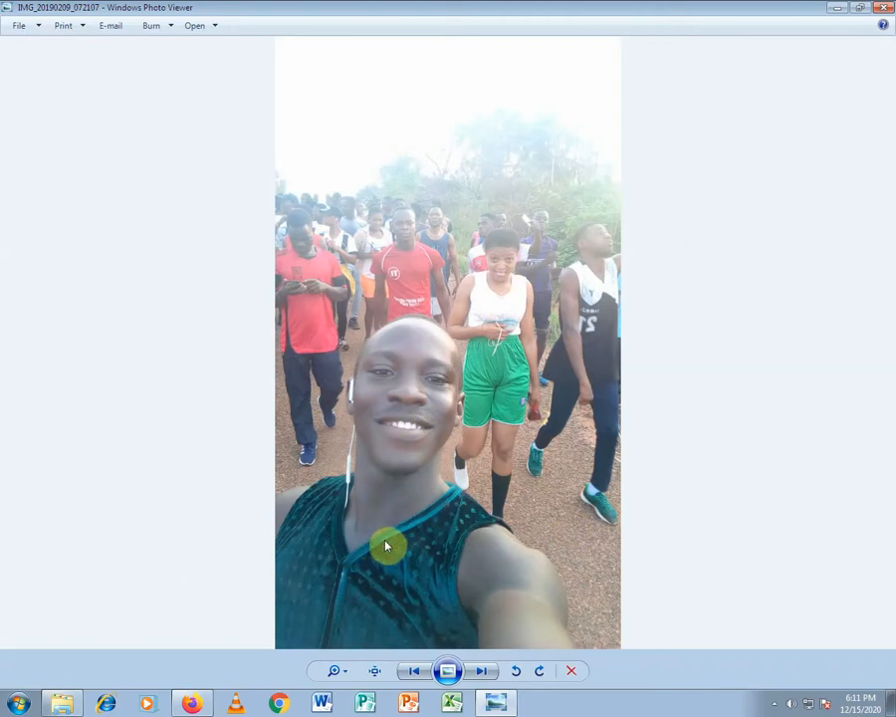
key("alt+F4")
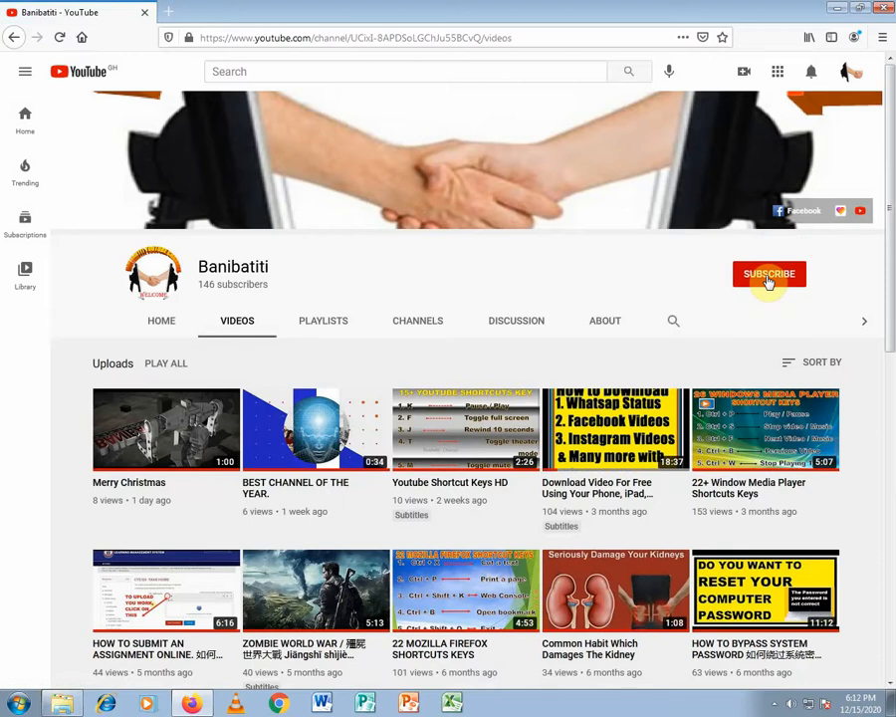
Subscribe to the Banibatiti YouTube channel with notifications set to All, and minimize the browser.
left_click(769, 278)
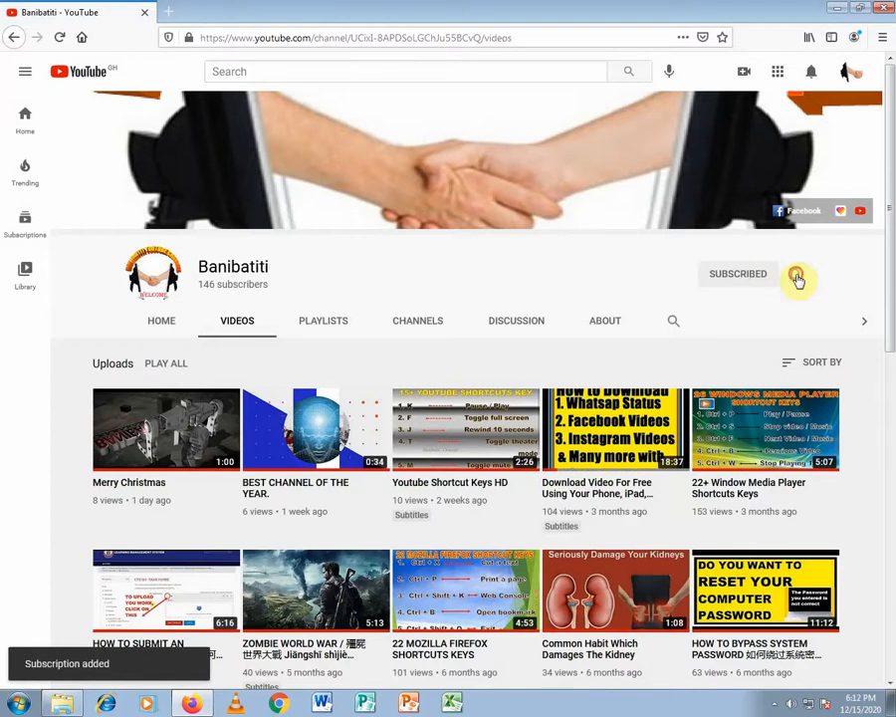
left_click(796, 278)
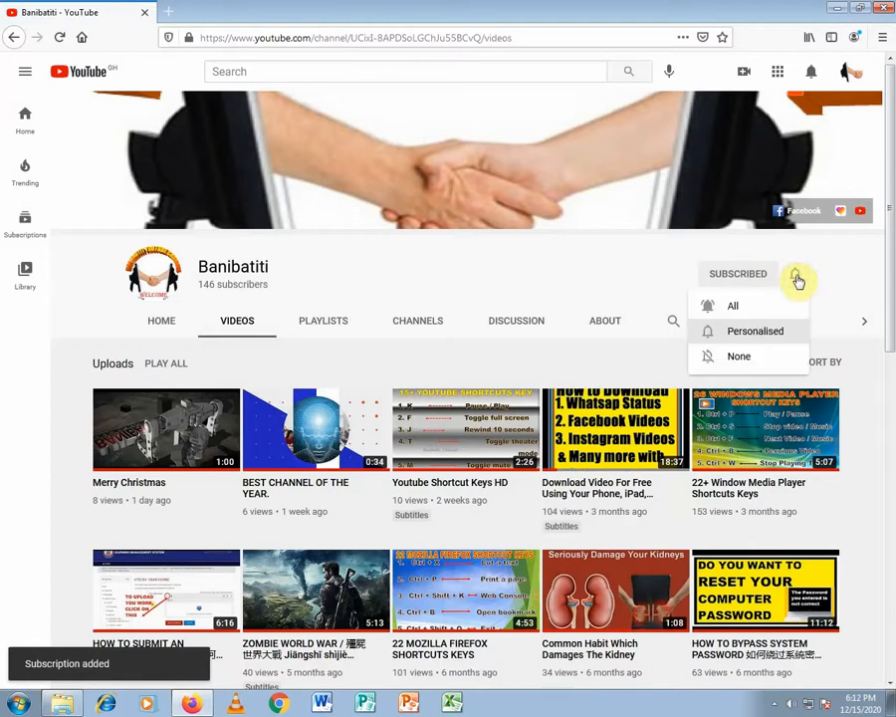
left_click(761, 307)
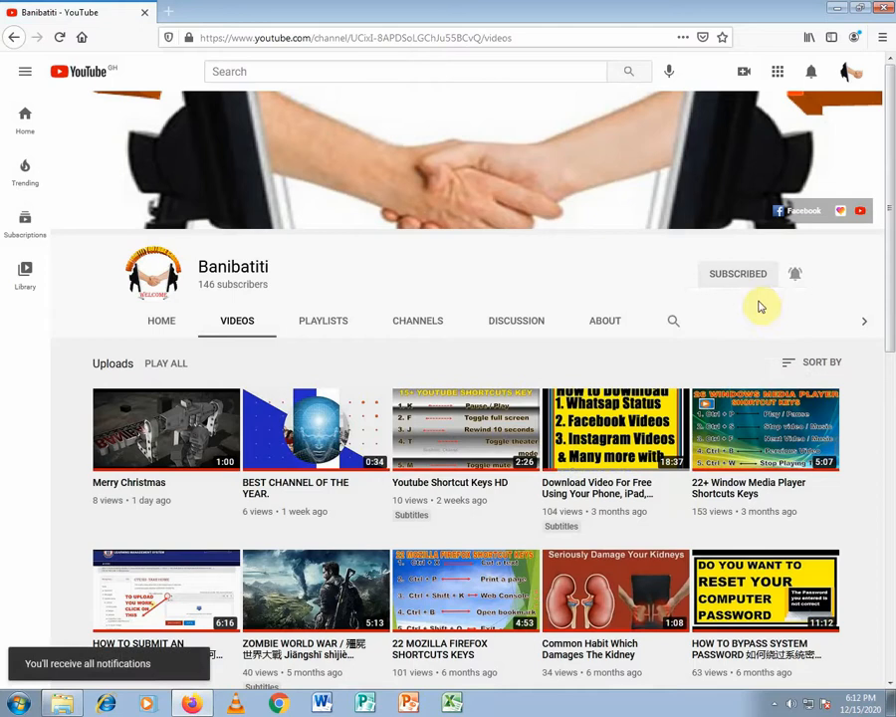
left_click(837, 8)
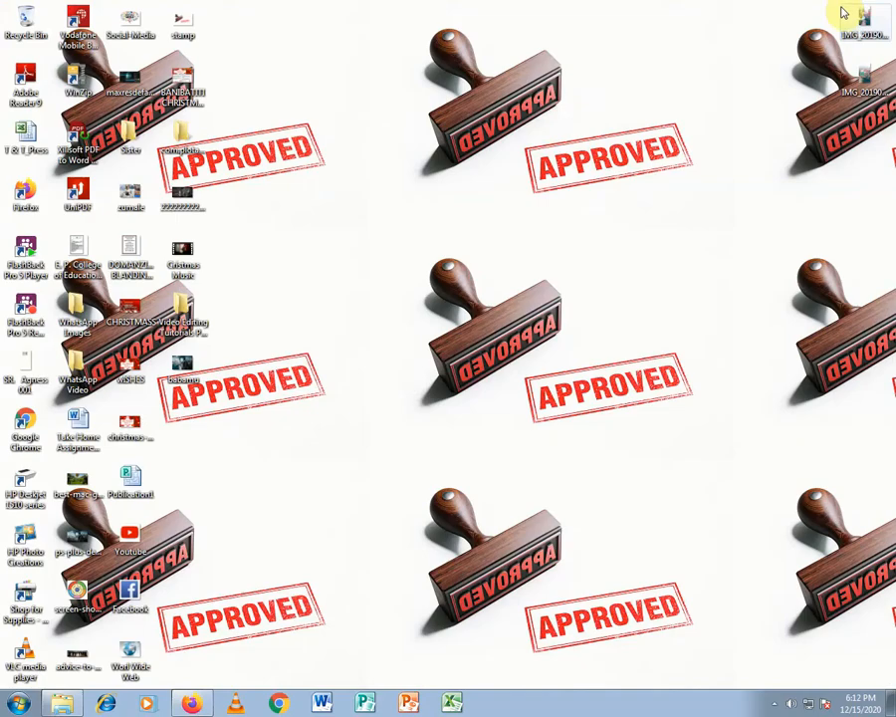
Open the photo IMG_20190209_072107 from the desktop again for a brief look and close it.
right_click(864, 84)
left_click(841, 88)
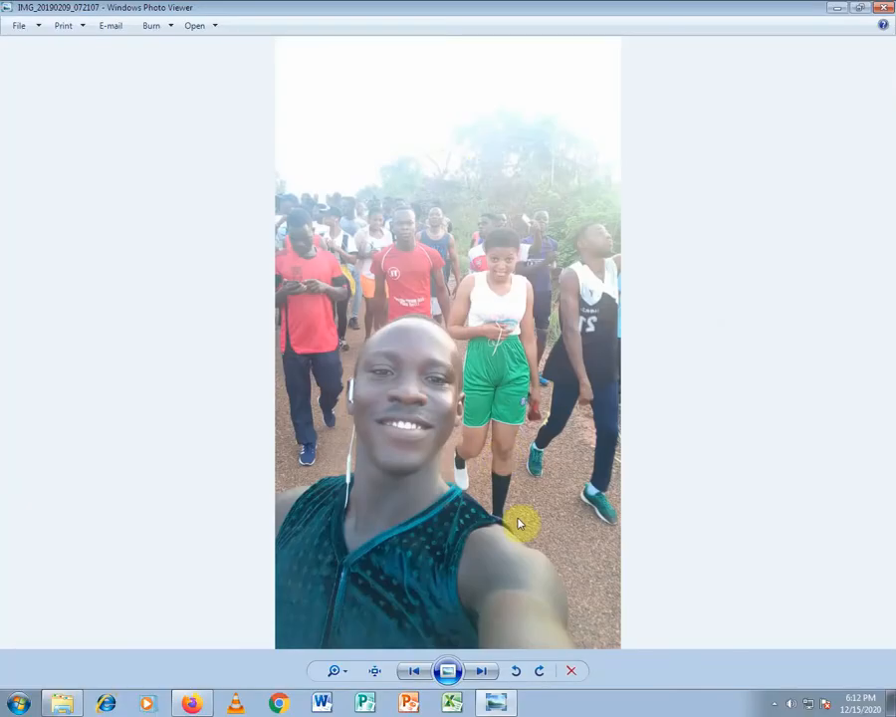
left_click(884, 12)
right_click(400, 301)
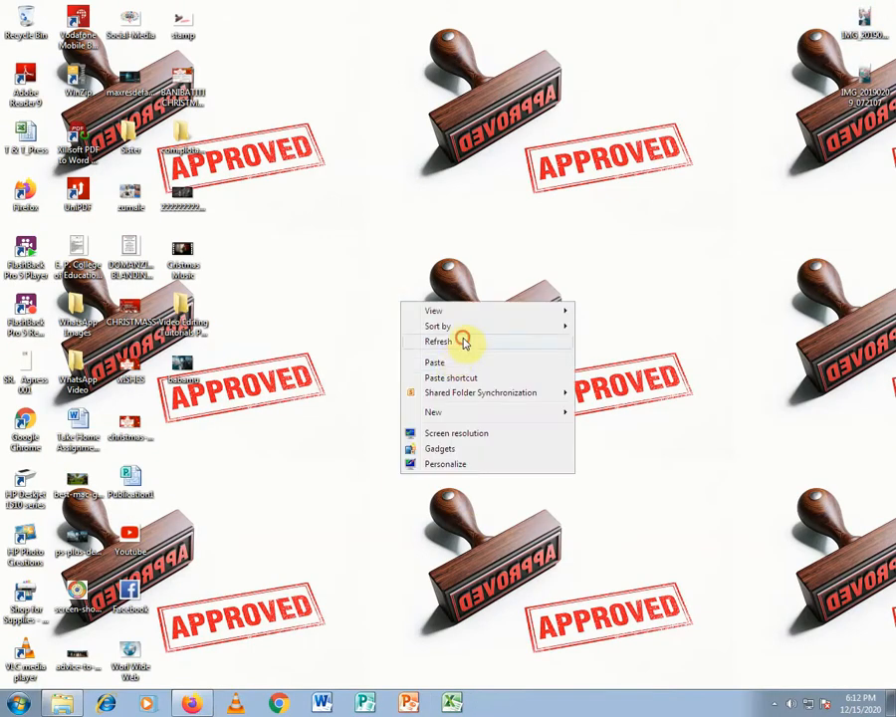
left_click(463, 343)
right_click(380, 291)
left_click(426, 335)
right_click(353, 275)
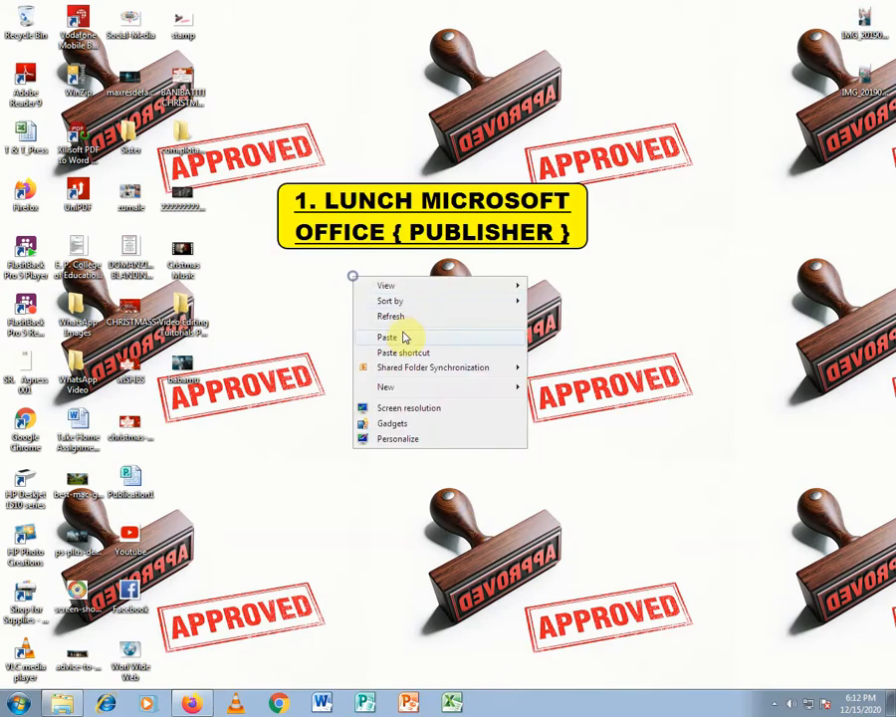
left_click(412, 315)
right_click(357, 261)
left_click(408, 306)
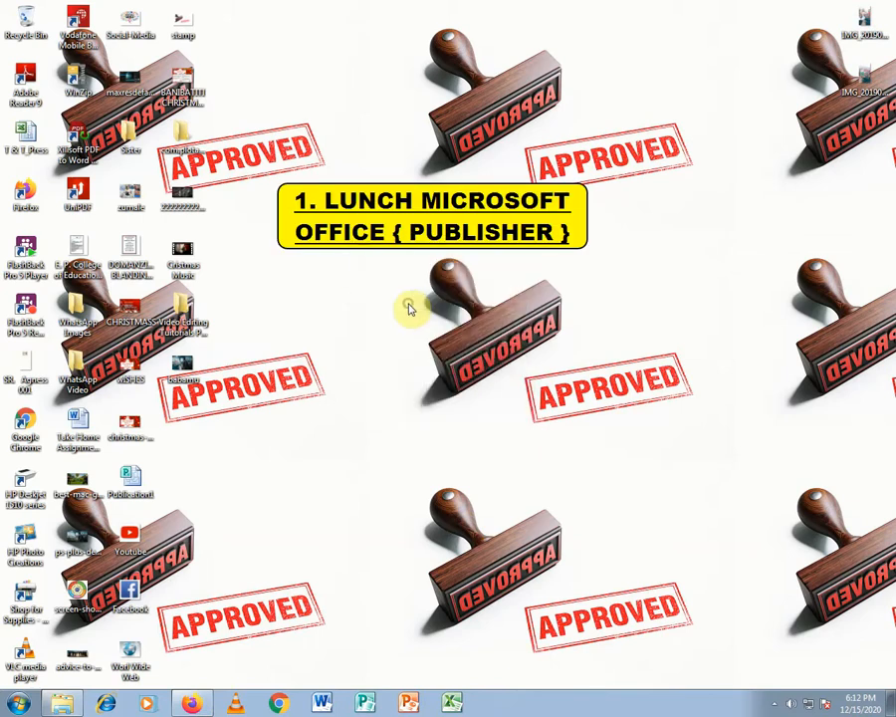
Preview IMG_20190209_072107 to examine the people around the main subject, and close the viewer.
right_click(860, 82)
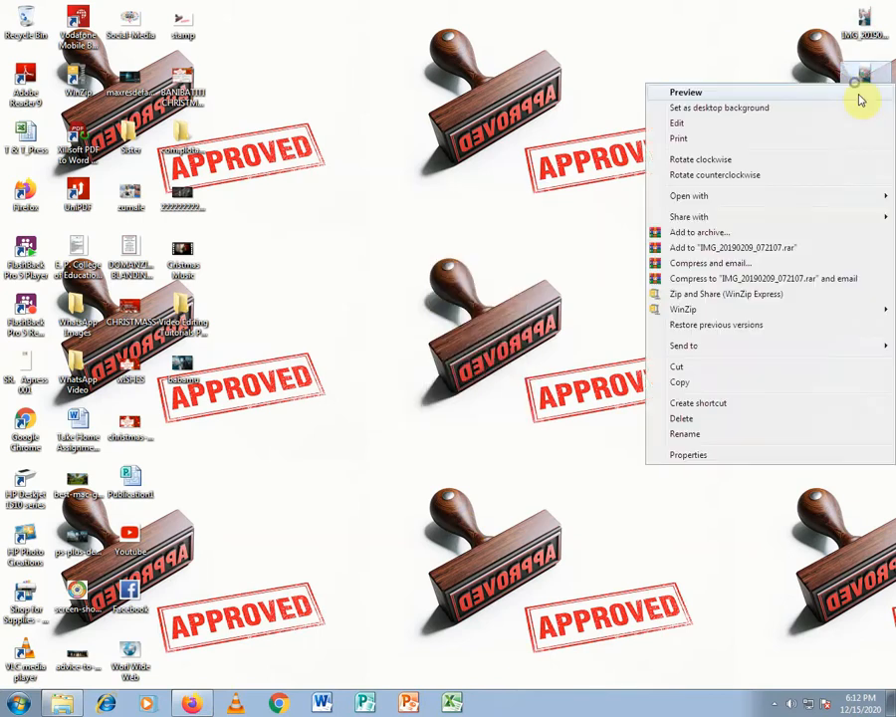
left_click(856, 95)
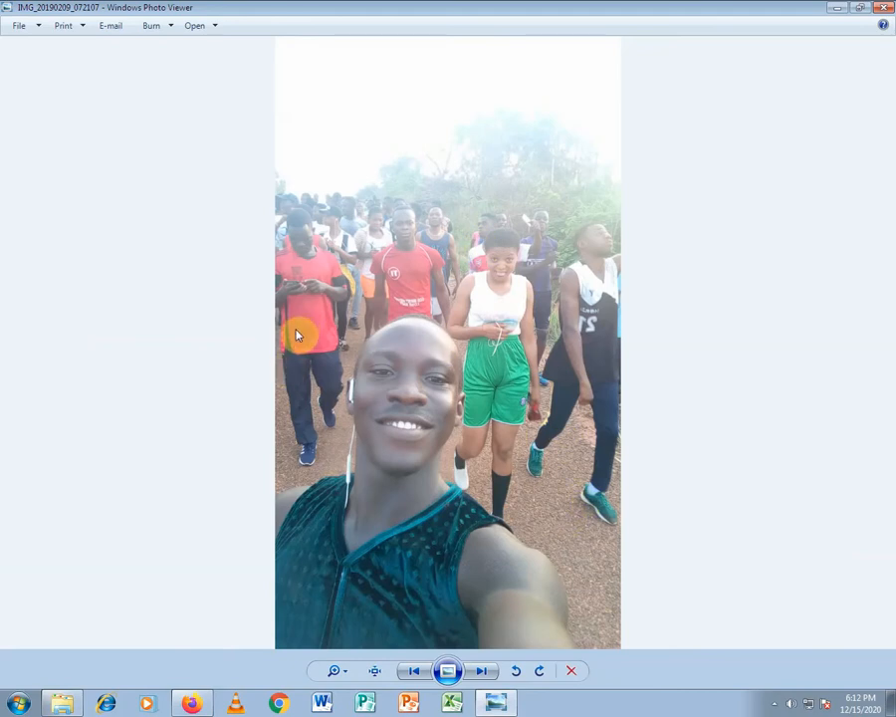
left_click(882, 8)
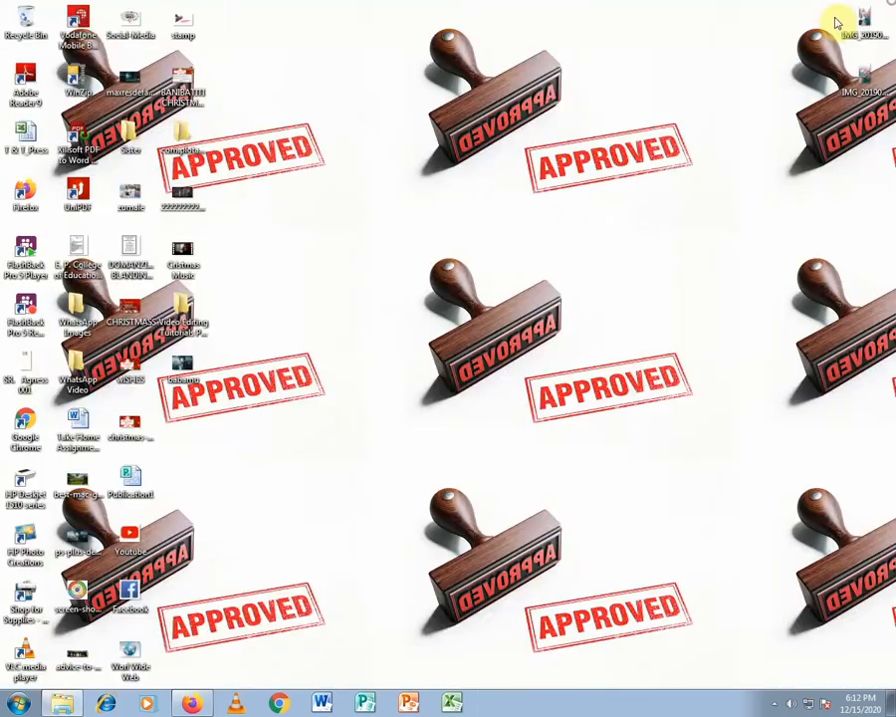
Launch Microsoft Publisher and create a blank publication with the A4 (Landscape) page size, 11.693 x 8.268".
left_click(366, 705)
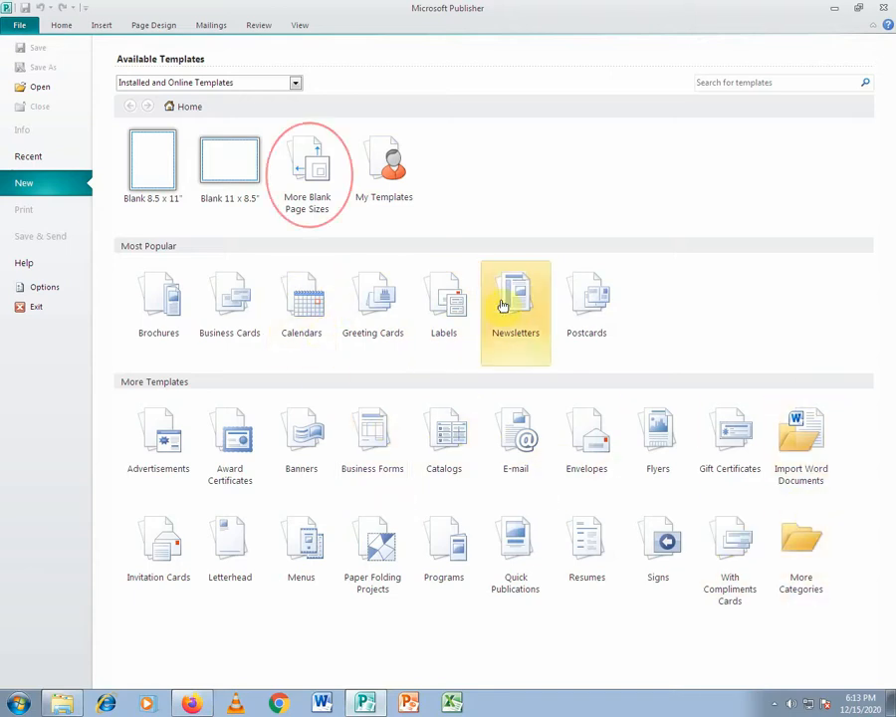
left_click(311, 185)
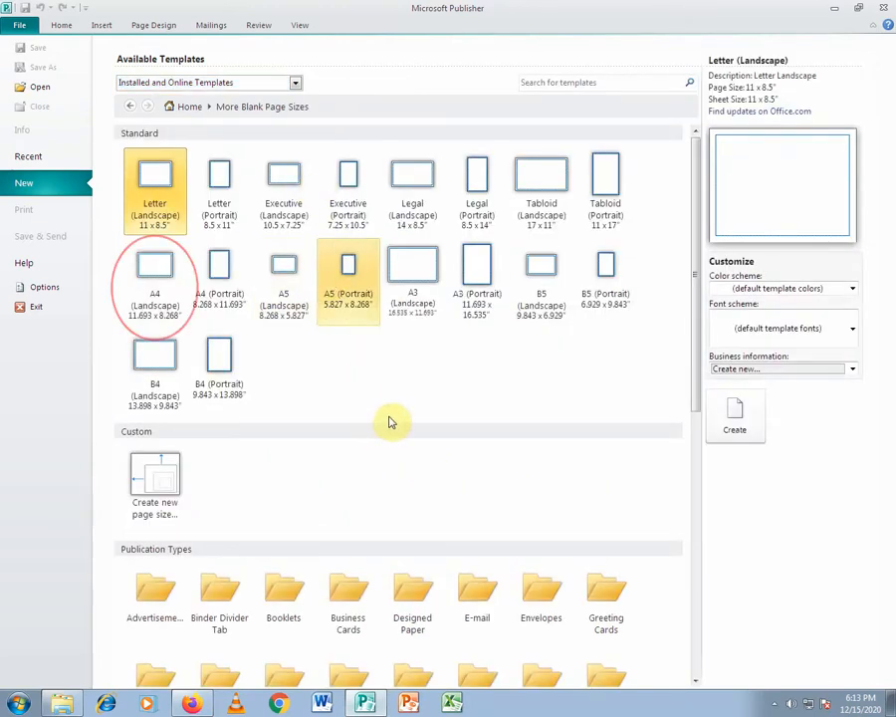
left_click(159, 282)
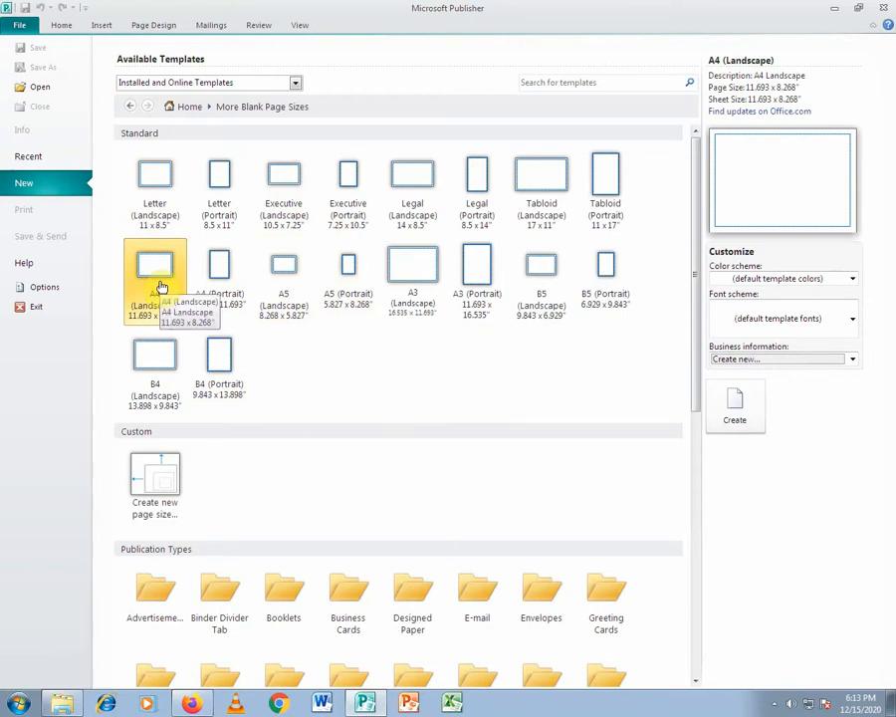
double_click(161, 287)
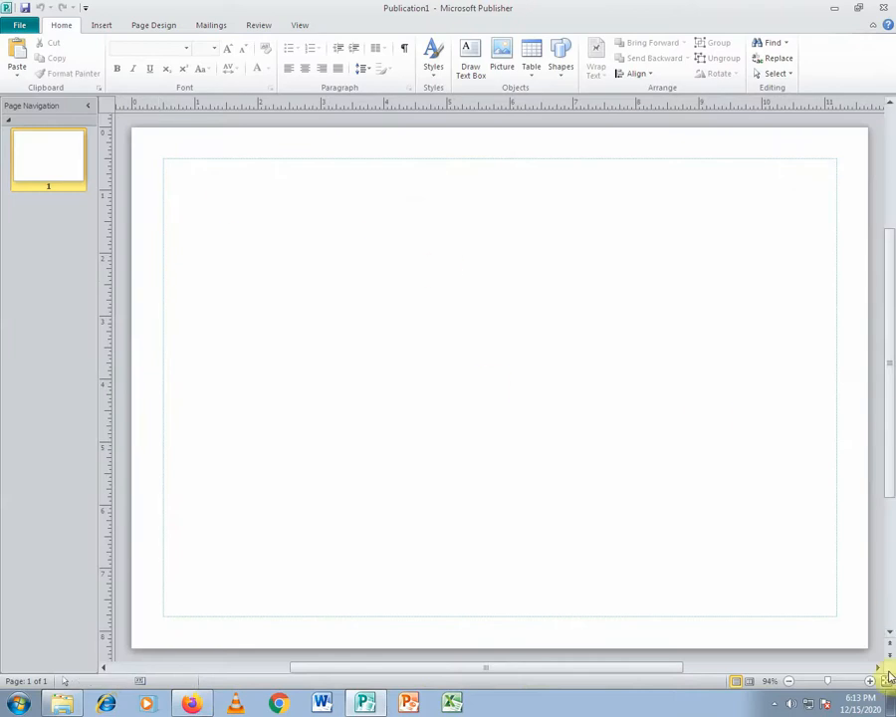
Copy the photo IMG_20190209_072107 from the desktop and paste it onto the blank Publisher page.
left_click(789, 683)
left_click(789, 683)
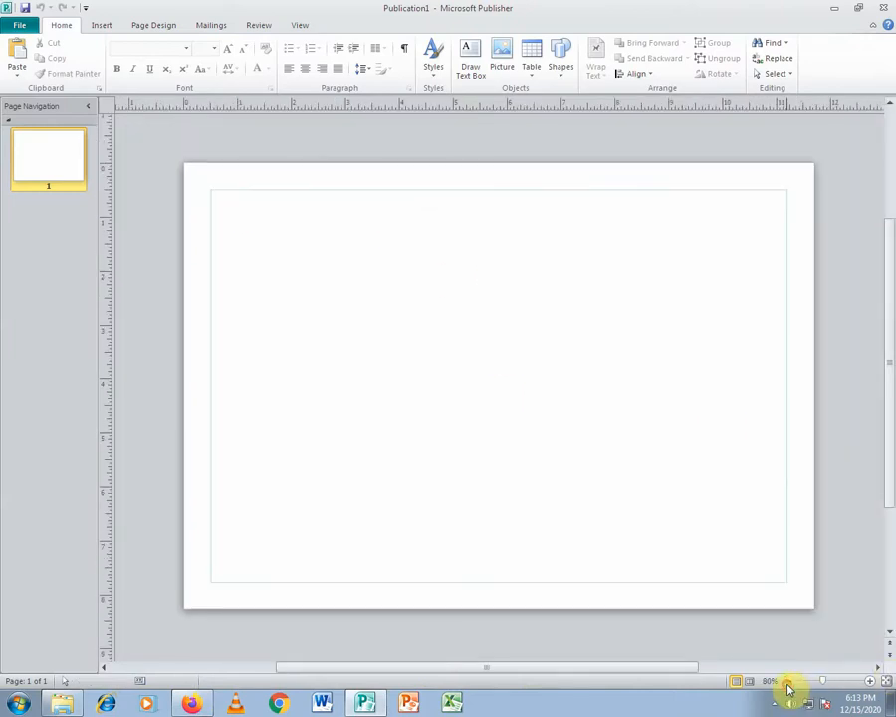
mouse_move(892, 378)
left_mouse_down()
mouse_move(892, 337)
mouse_move(892, 376)
left_mouse_up()
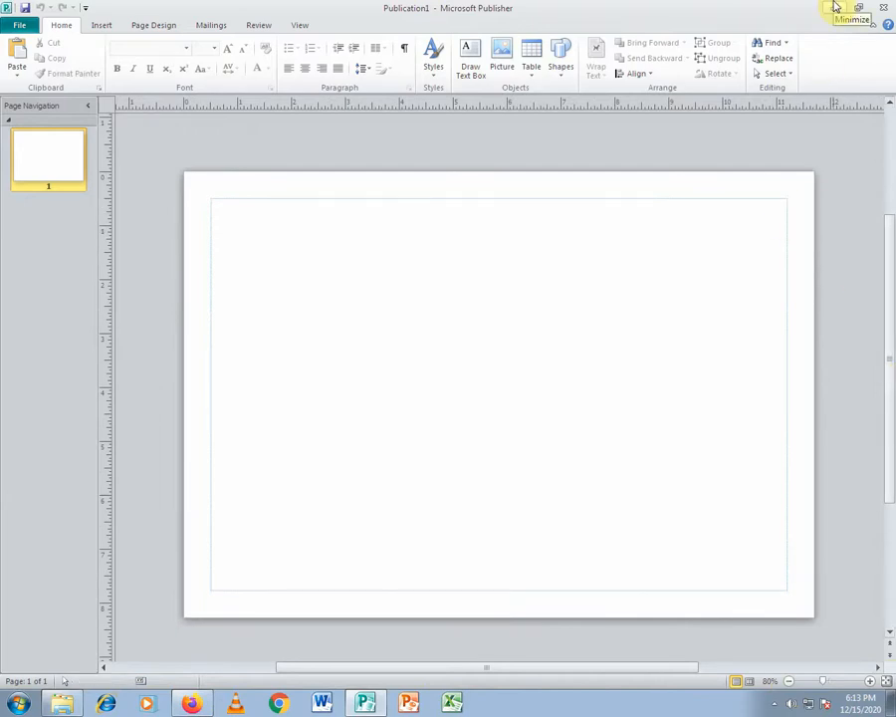
left_click(836, 7)
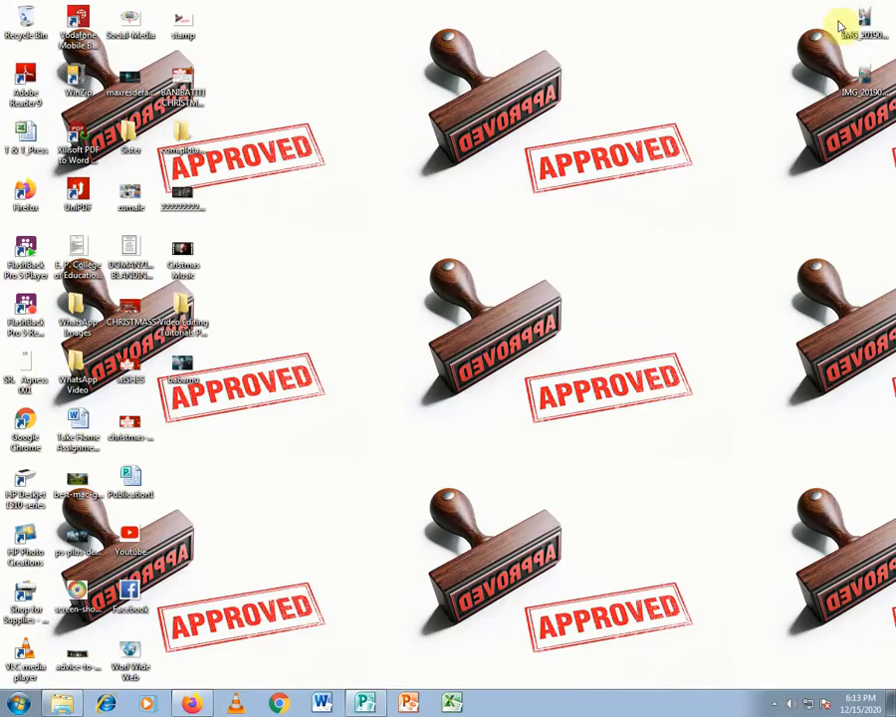
right_click(864, 84)
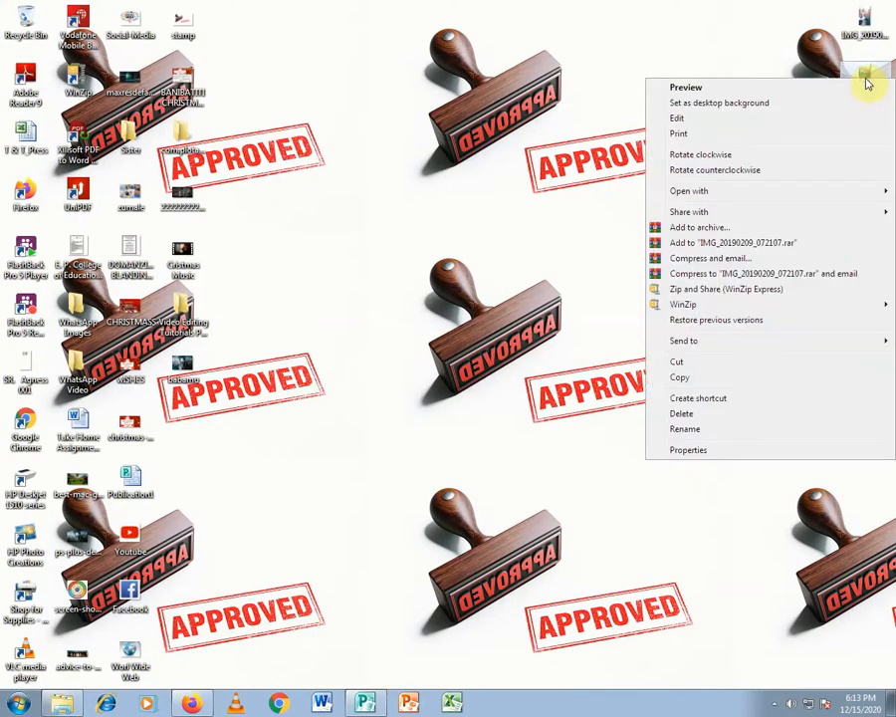
left_click(738, 381)
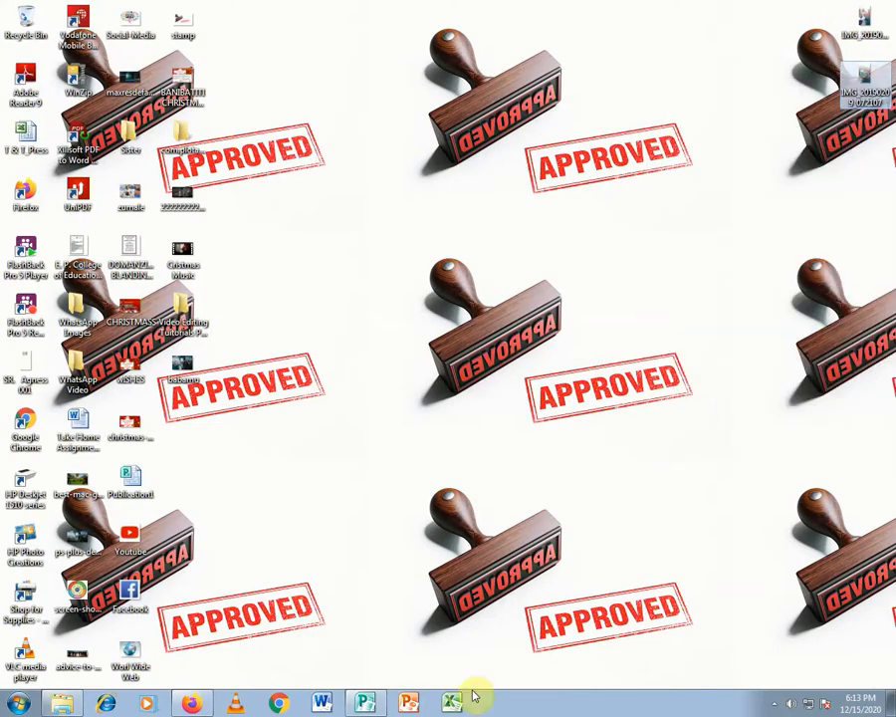
left_click(368, 704)
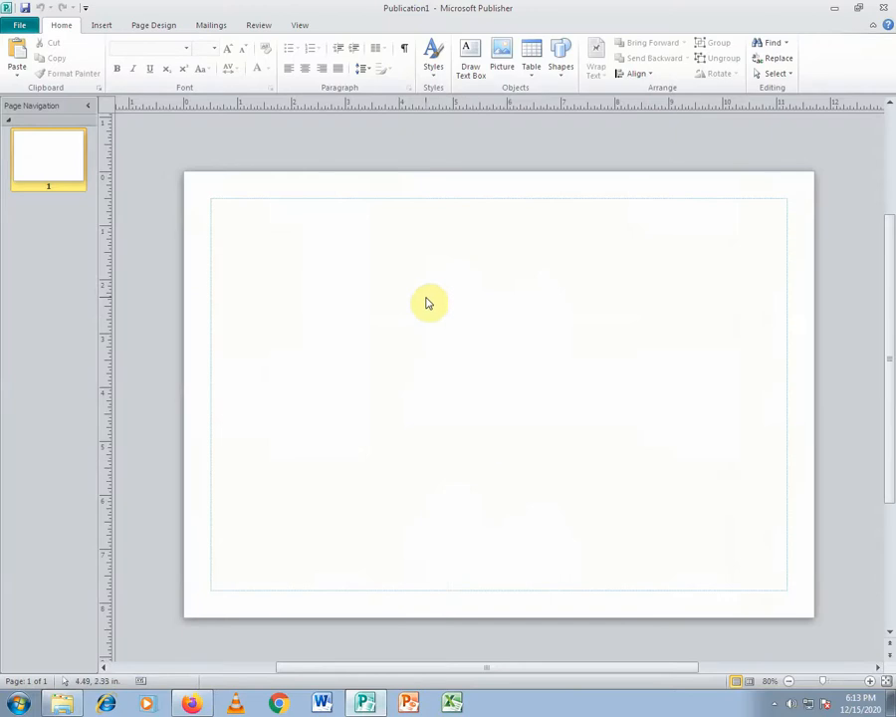
right_click(291, 267)
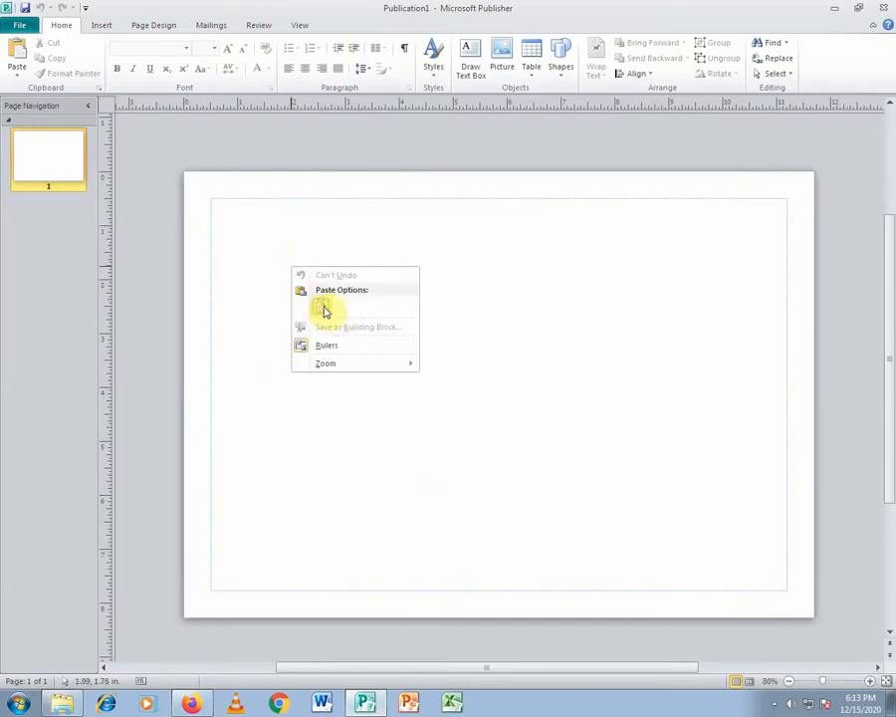
left_click(324, 310)
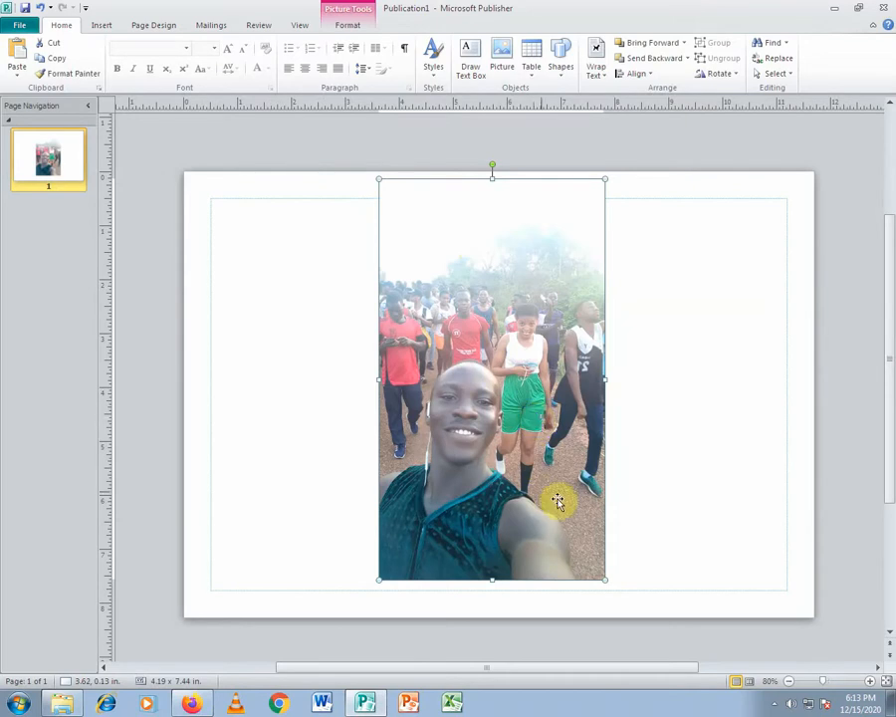
Stretch the pasted photo downward and to both sides to about 8.28 x 7.64 in.
left_click_drag(488, 583, 492, 590)
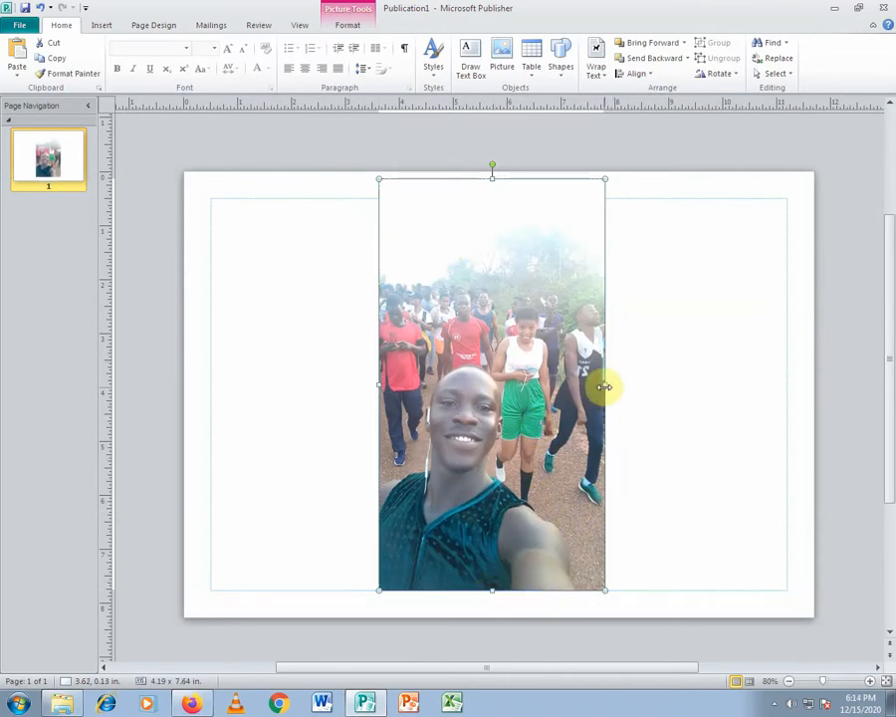
left_click_drag(602, 388, 679, 388)
left_click_drag(379, 384, 234, 406)
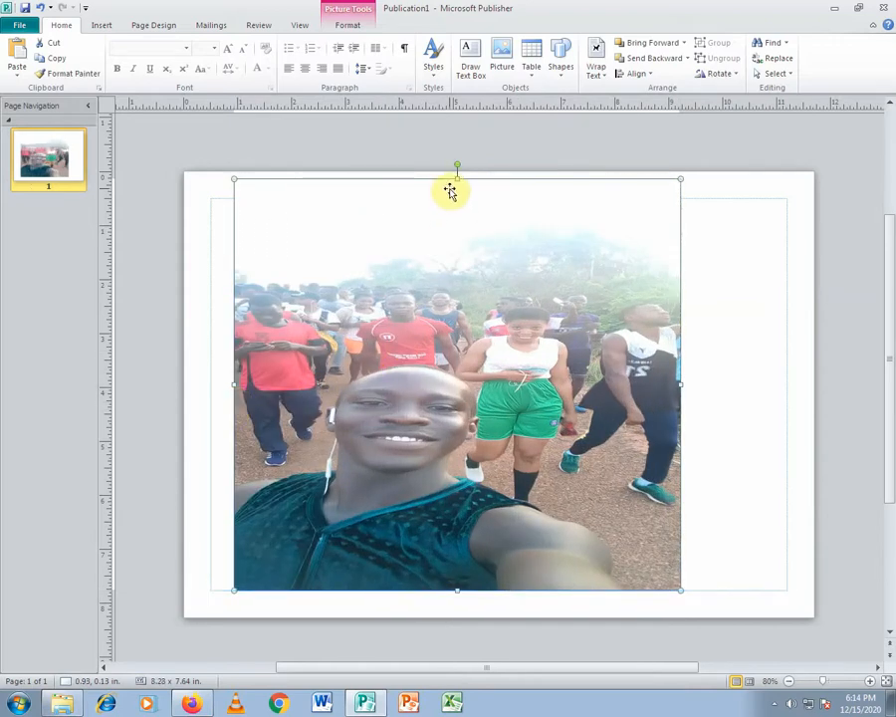
Crop the photo from its upper-right corner to about 7.08 x 5.26 in, removing the sky and the man at the right edge.
double_click(490, 275)
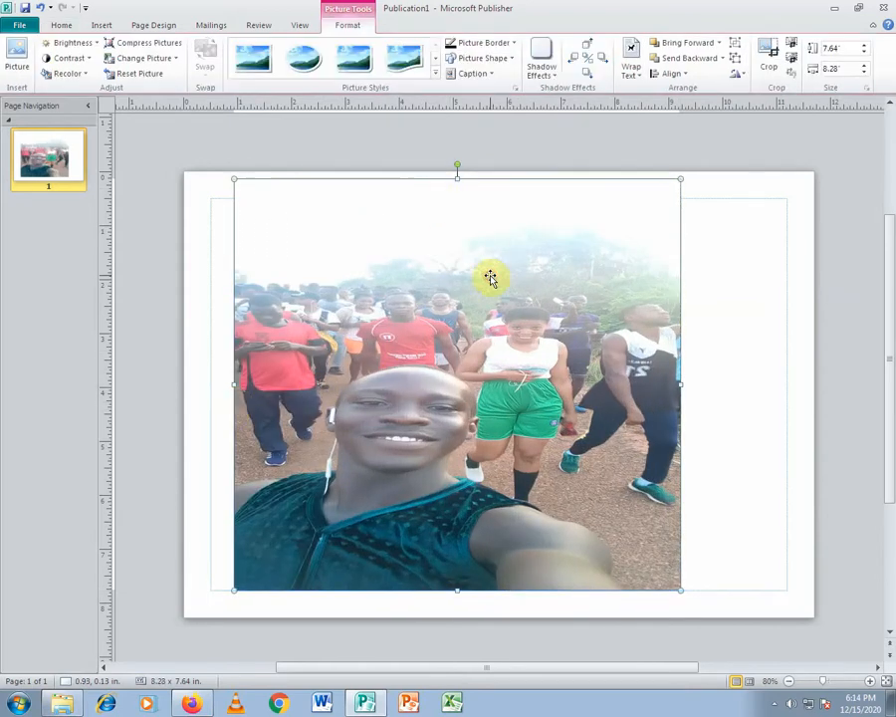
left_click(770, 50)
left_click_drag(674, 184, 609, 311)
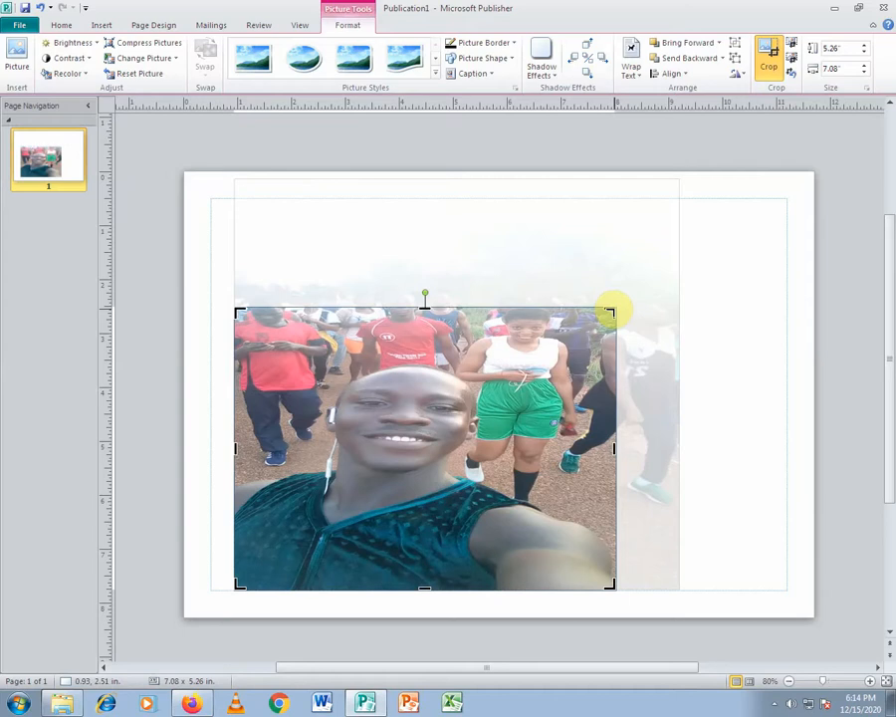
left_click(762, 320)
left_click(552, 394)
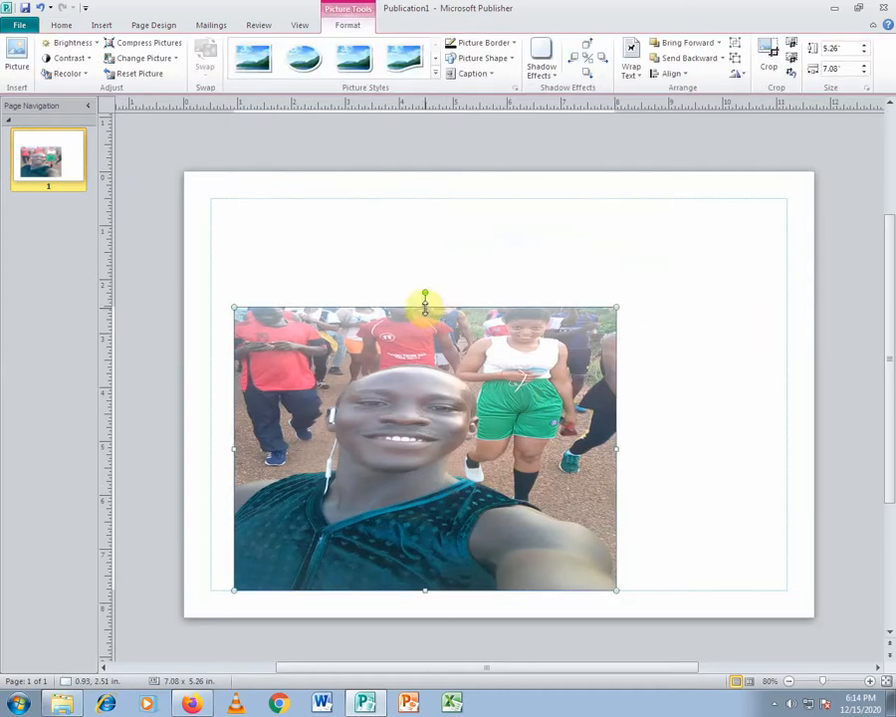
Enlarge the cropped photo to fill the page margins, about 10.68 x 7.18 in.
left_click_drag(426, 304, 448, 202)
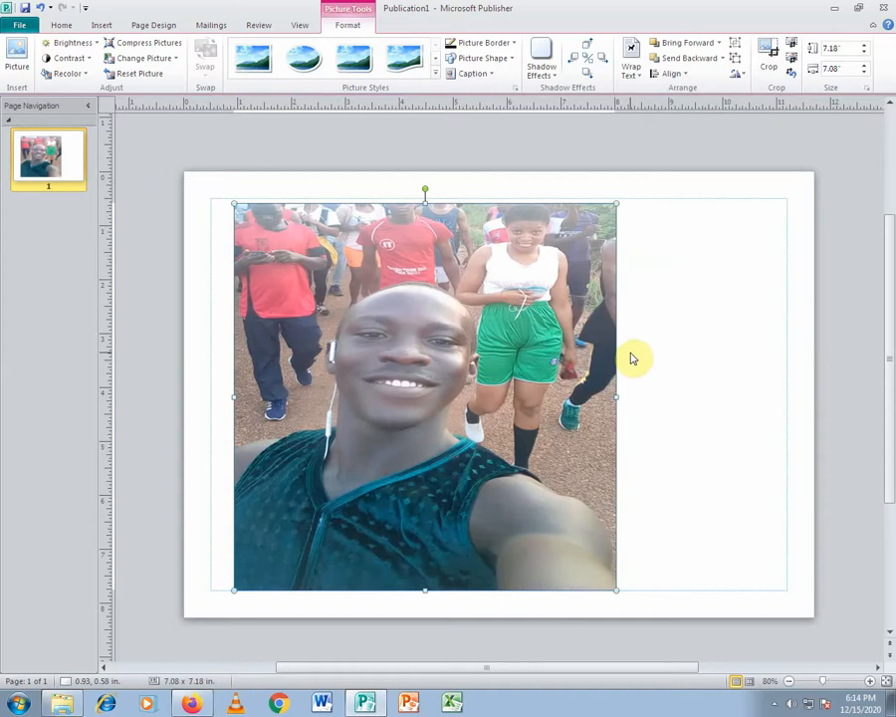
left_click_drag(618, 396, 767, 405)
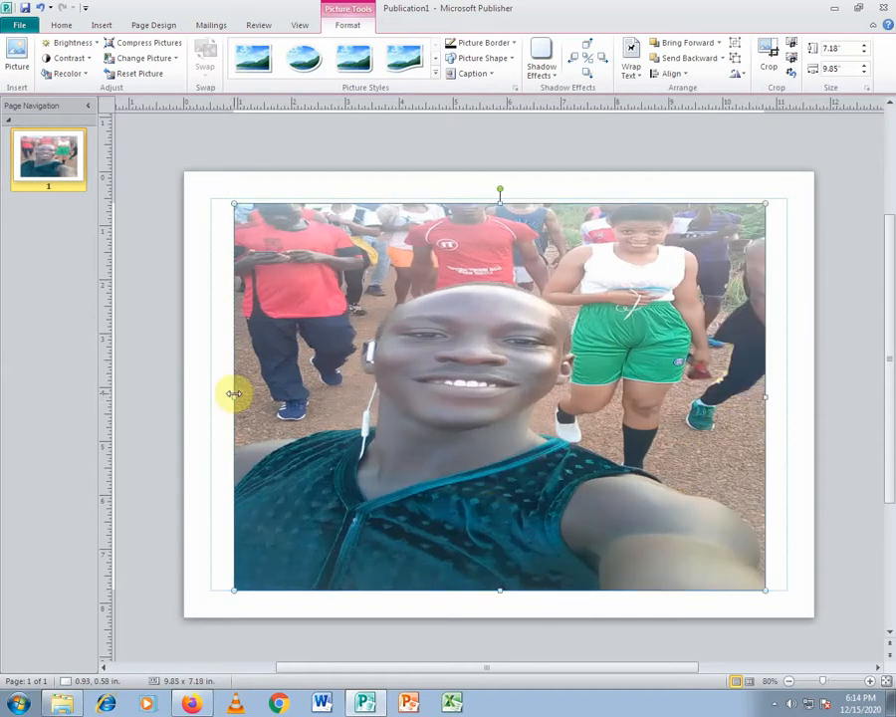
left_click_drag(235, 394, 211, 398)
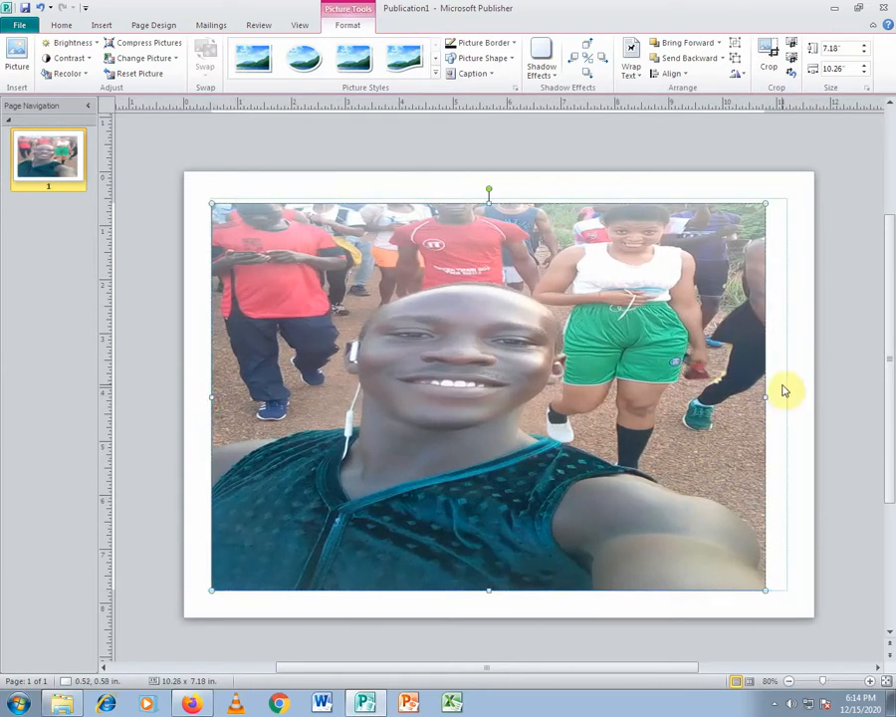
left_click_drag(765, 404, 794, 403)
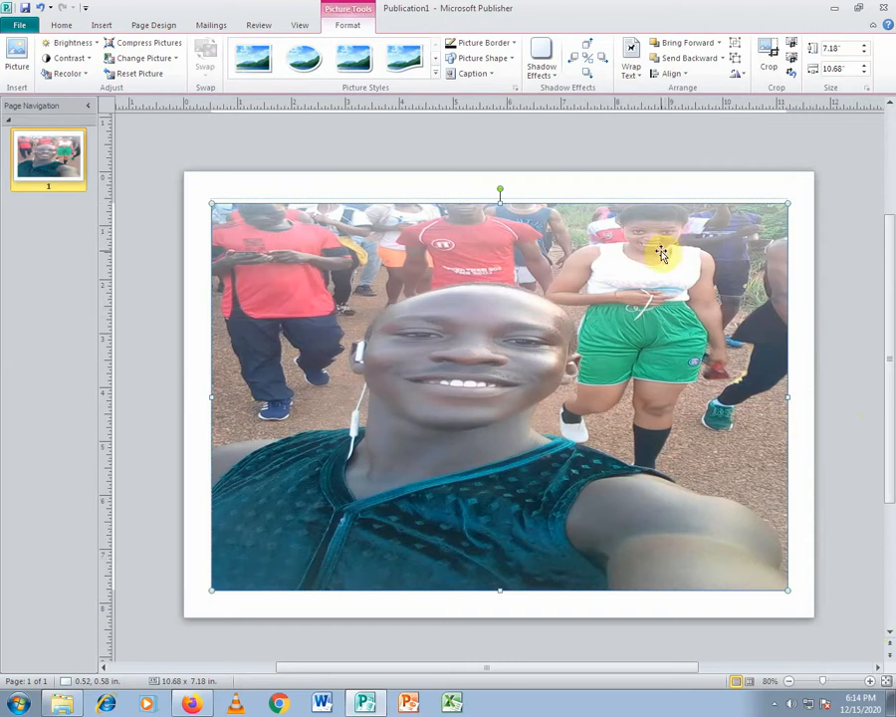
Start editing the text-wrap points of the enlarged photo.
left_click(634, 76)
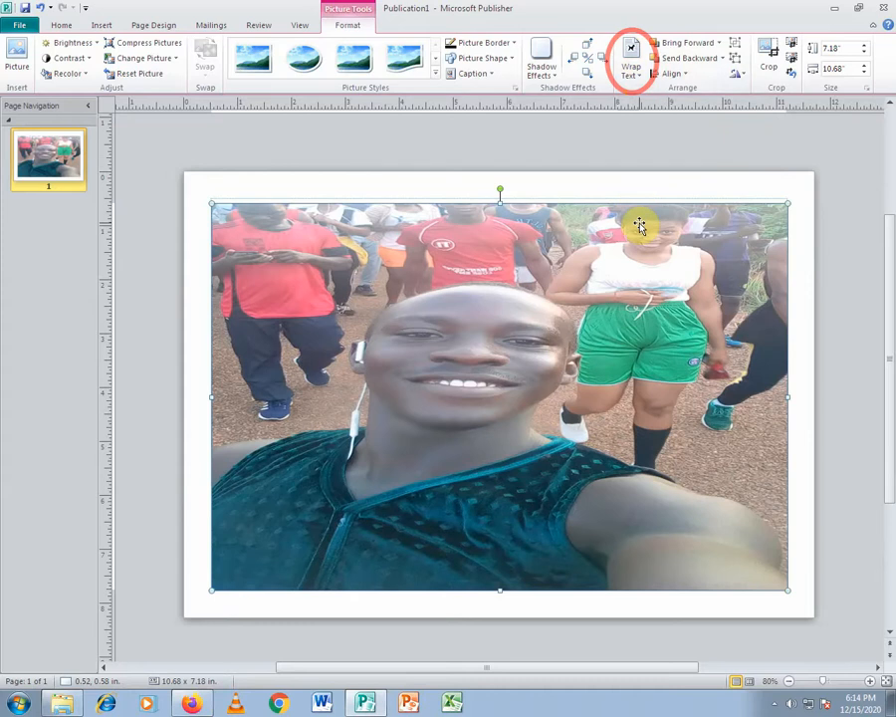
left_click(634, 71)
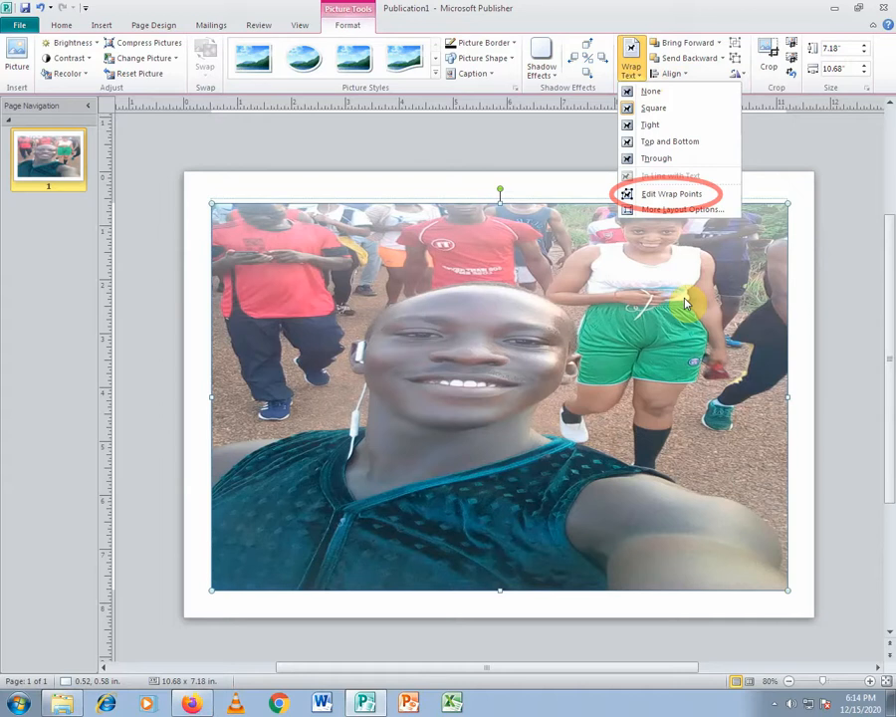
left_click(672, 194)
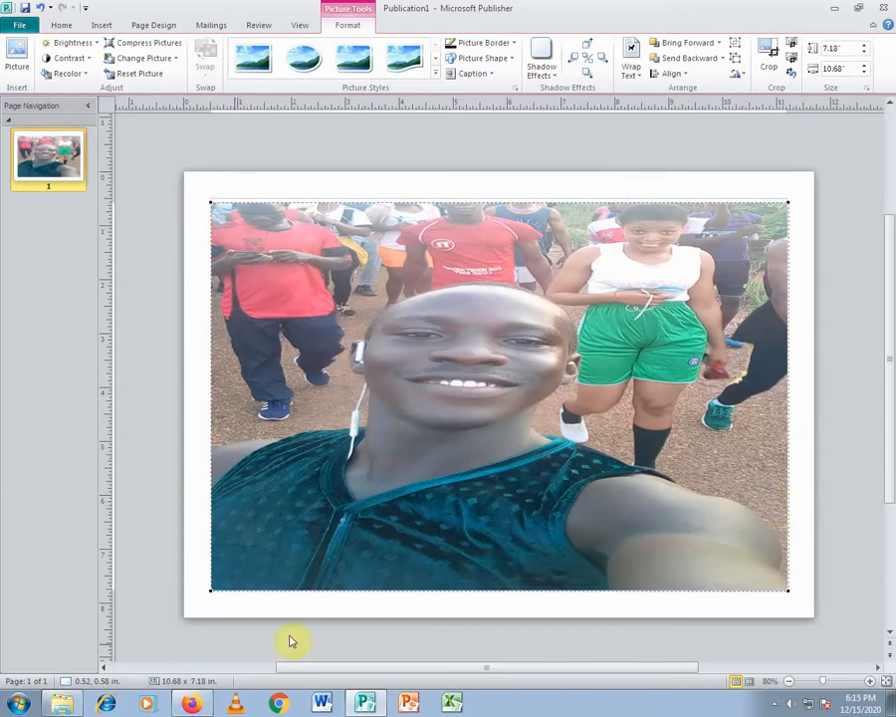
Pull the photo's upper wrap boundary down to the foreground man's head and add wrap points along the crown's hairline.
left_click(873, 684)
left_click(873, 684)
left_click(872, 684)
left_click(872, 684)
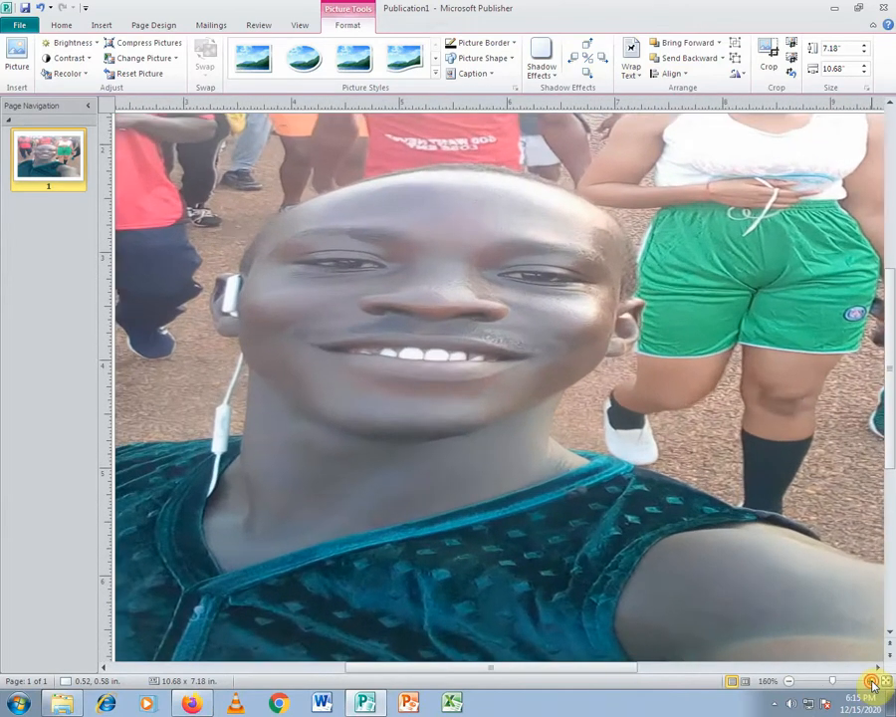
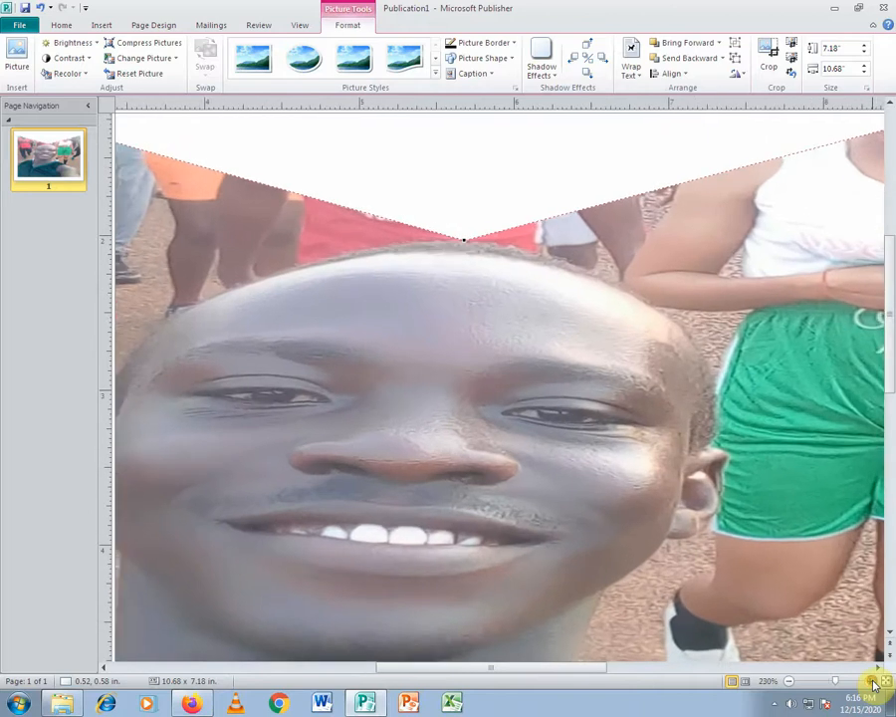
left_click(873, 683)
left_click(873, 683)
left_click(873, 683)
left_click(873, 683)
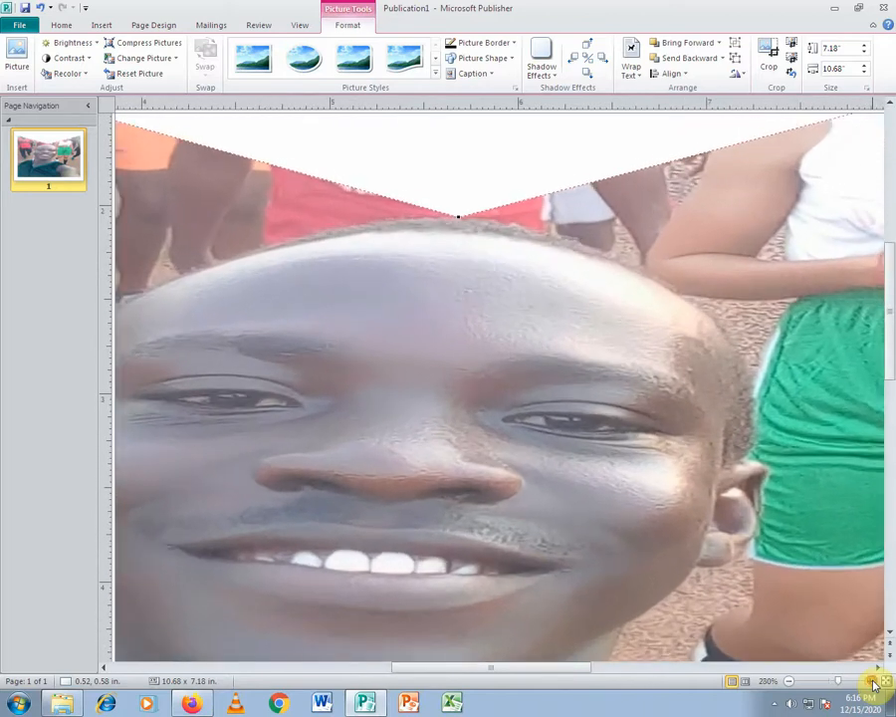
left_click(874, 683)
left_click(874, 683)
left_click(873, 683)
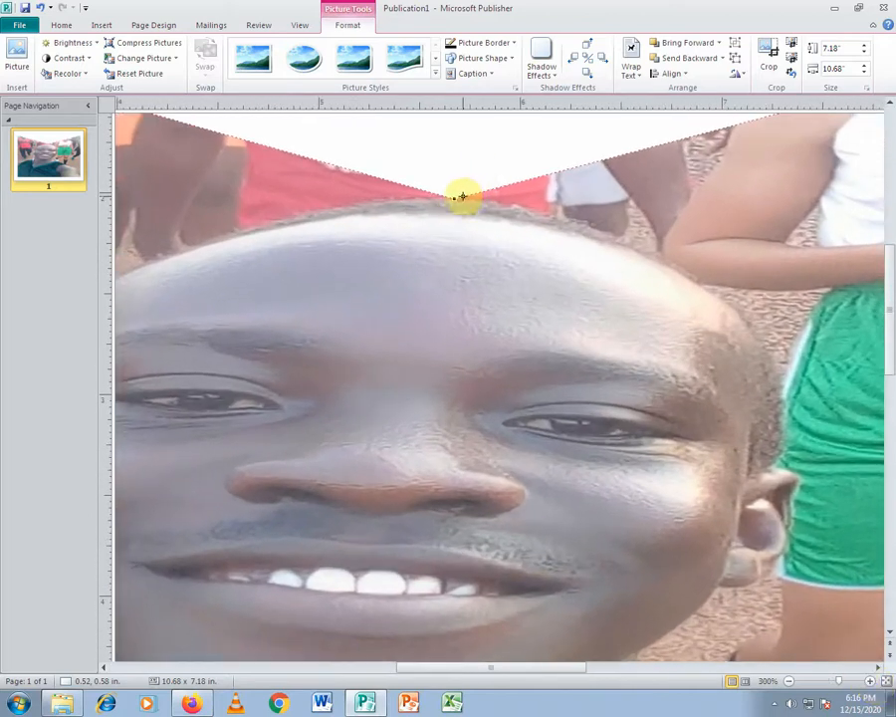
left_click_drag(449, 199, 435, 201)
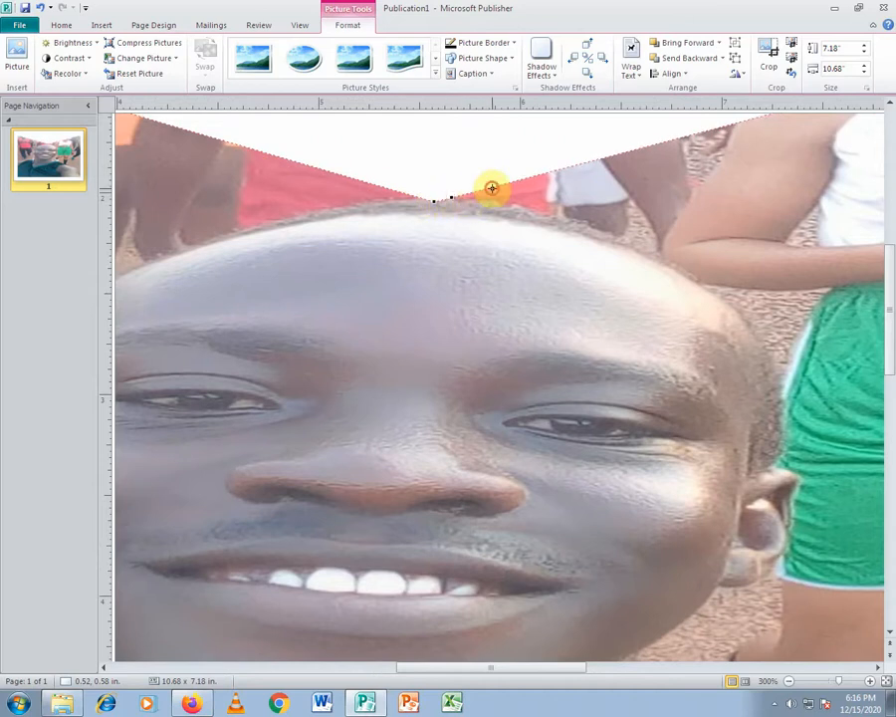
left_click_drag(462, 202, 462, 201)
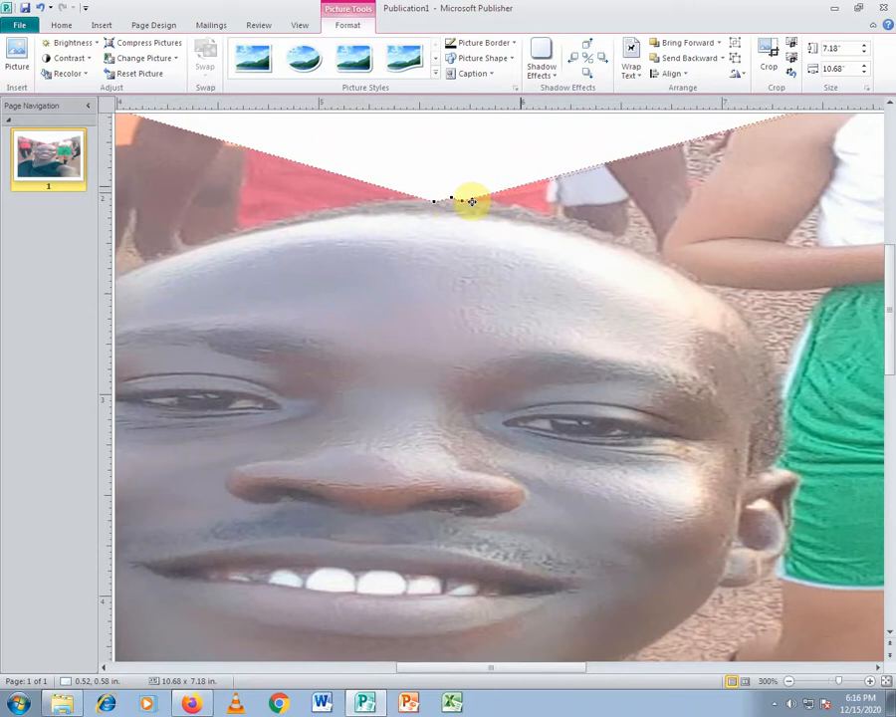
left_click_drag(515, 190, 538, 201)
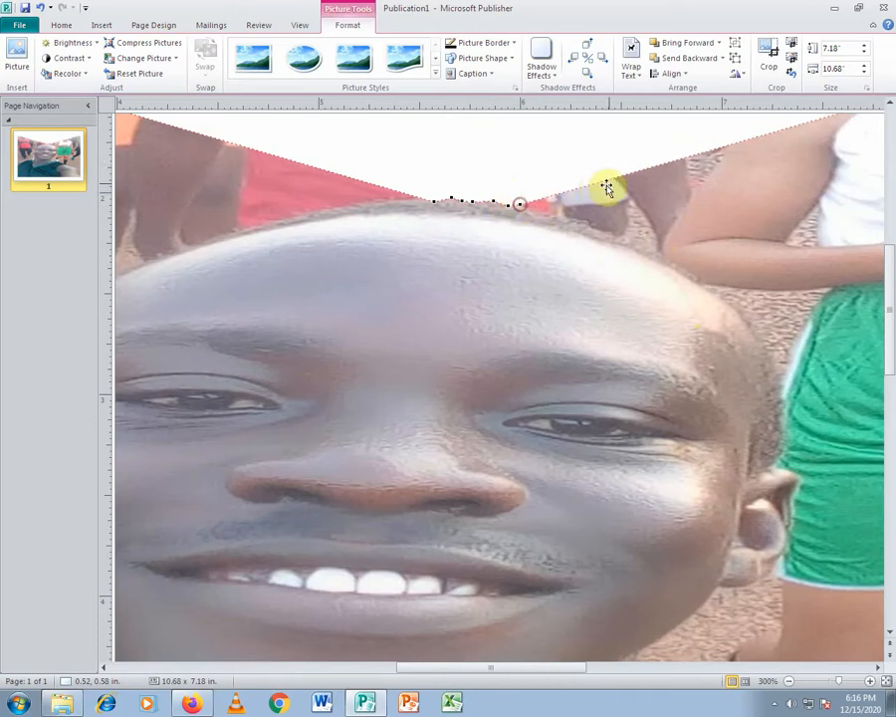
Continue the wrap points from the crown down the right curve of the man's head to the temple.
left_click_drag(622, 176, 624, 236)
left_click_drag(680, 221, 655, 249)
left_click_drag(734, 219, 697, 268)
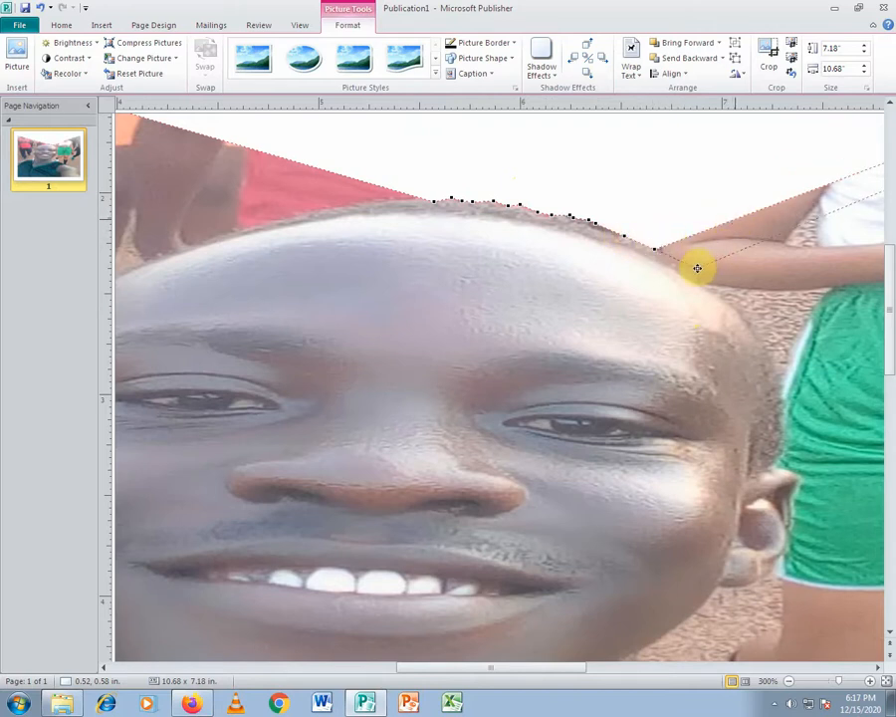
left_click_drag(788, 306, 774, 348)
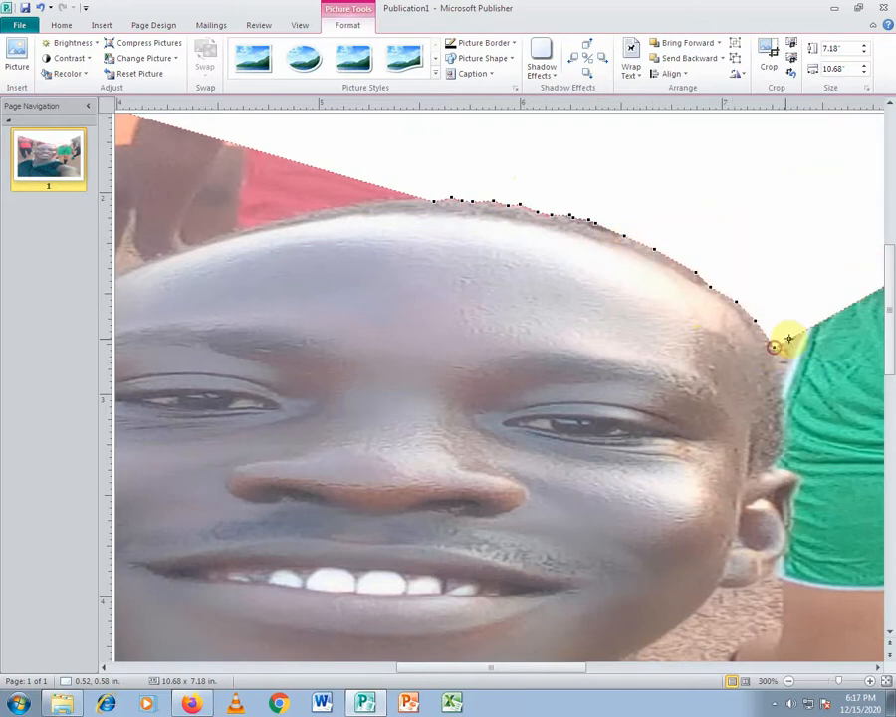
Pull the wrap outline across the green shorts and fit it to the side of the head down to the right ear.
left_click_drag(838, 312, 893, 393)
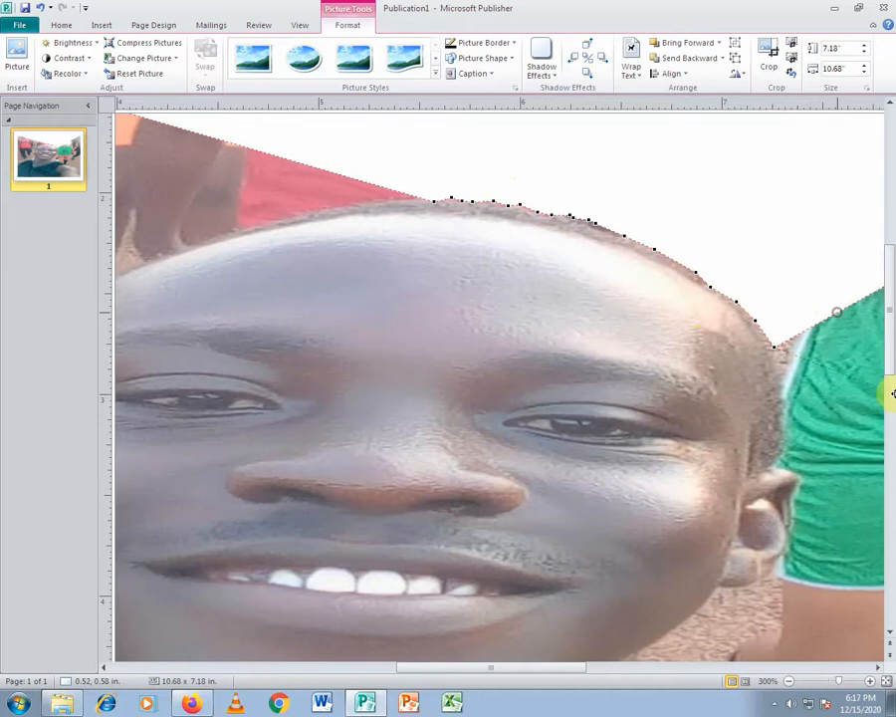
left_click_drag(893, 483, 894, 490)
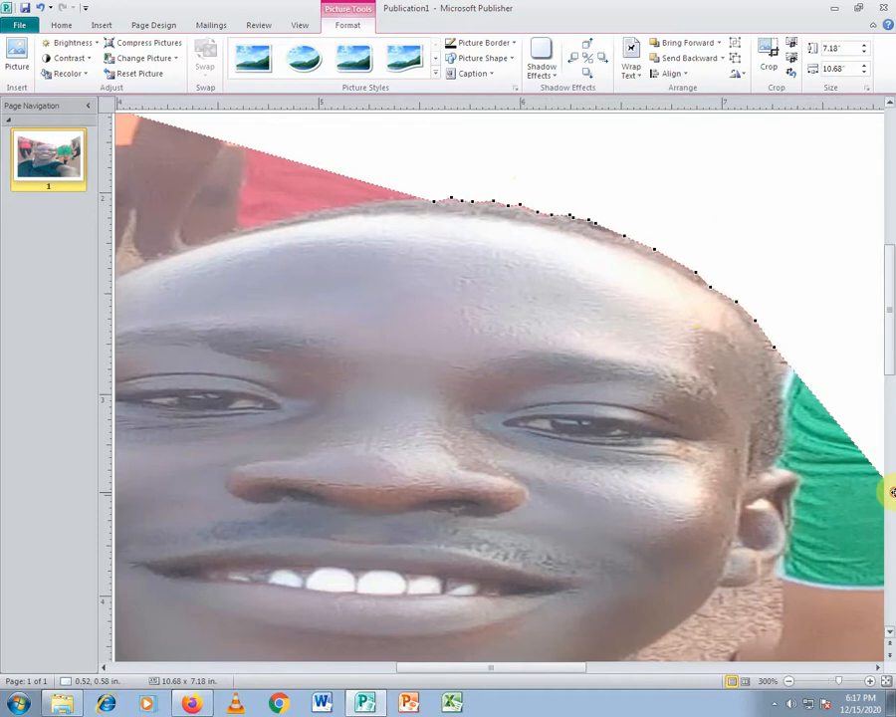
left_click(878, 668)
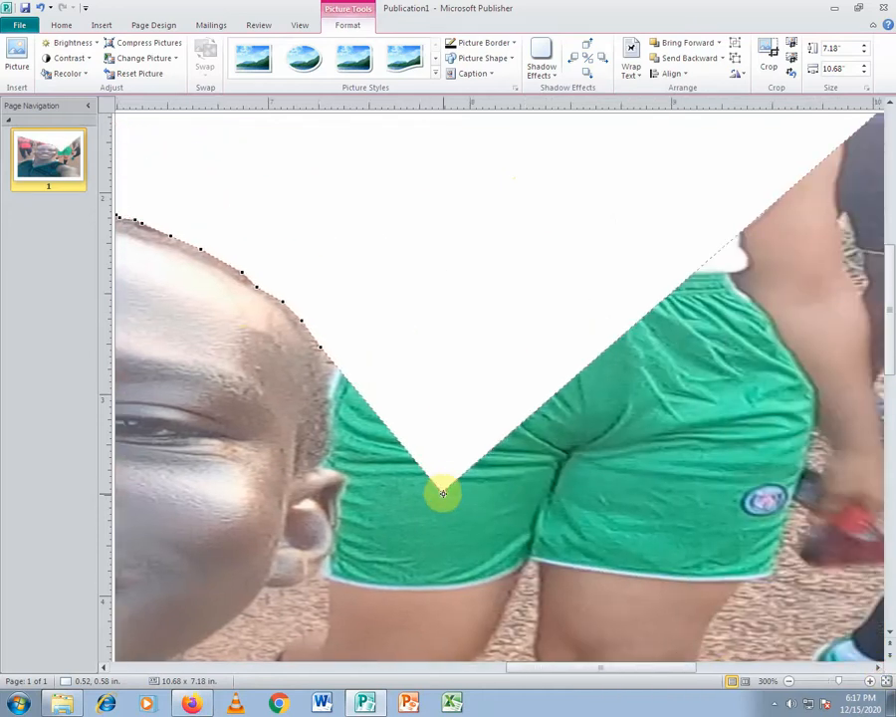
left_click_drag(439, 495, 329, 421)
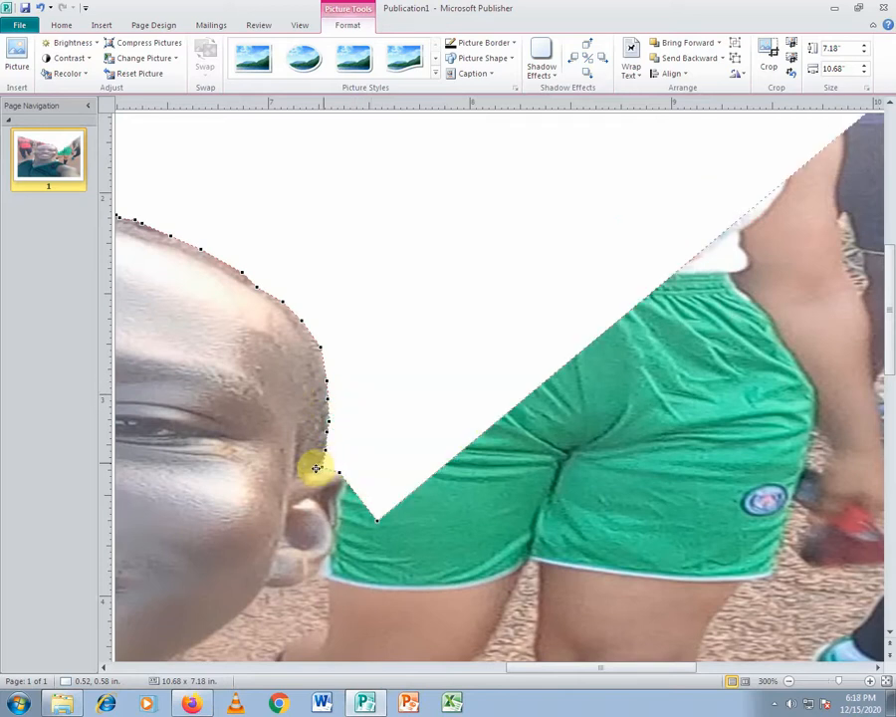
Move the photo's upper-right wrap point inward and down to cut away the people and background right of the man.
left_click(878, 668)
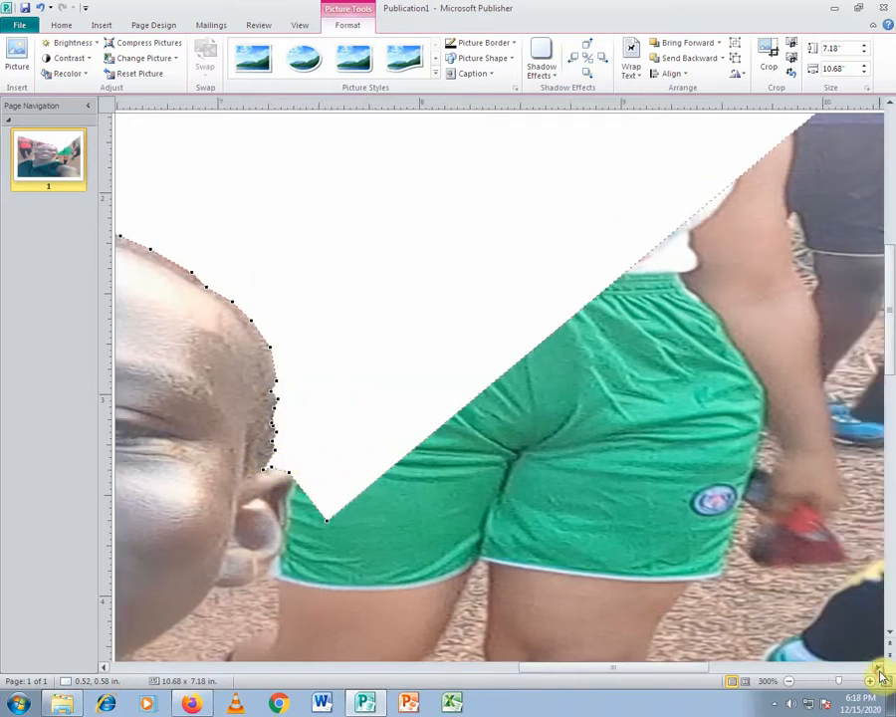
left_click(879, 670)
left_click(880, 670)
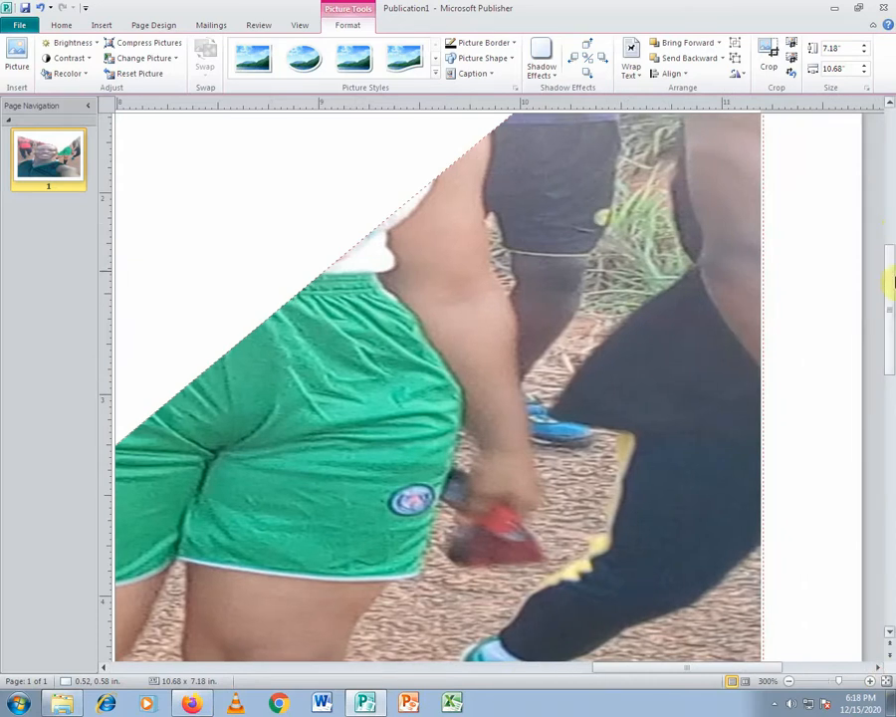
left_click_drag(889, 282, 794, 224)
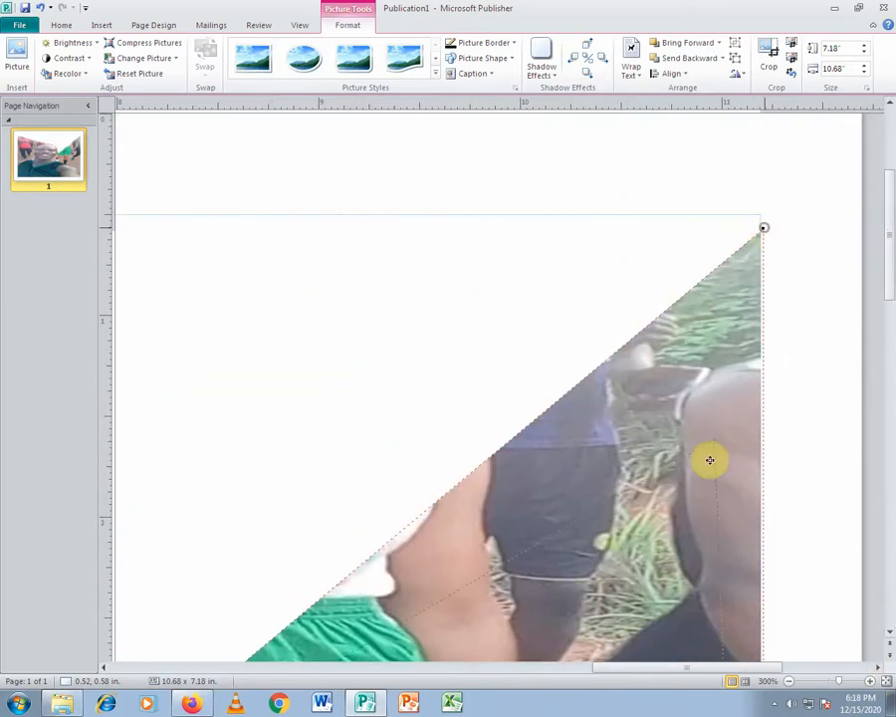
left_click_drag(709, 460, 640, 513)
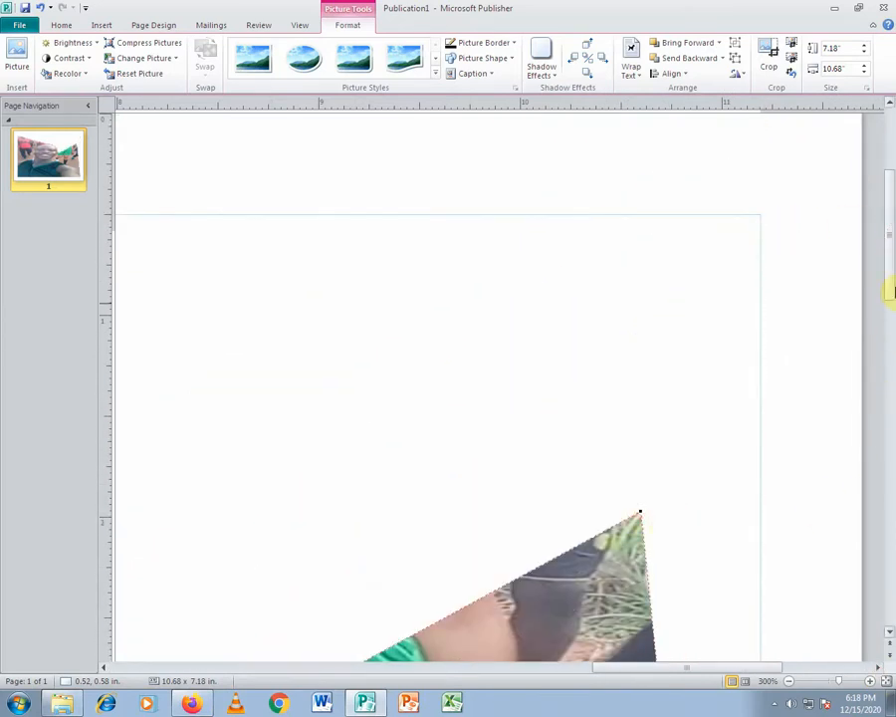
left_click_drag(891, 290, 890, 350)
left_click_drag(591, 184, 214, 368)
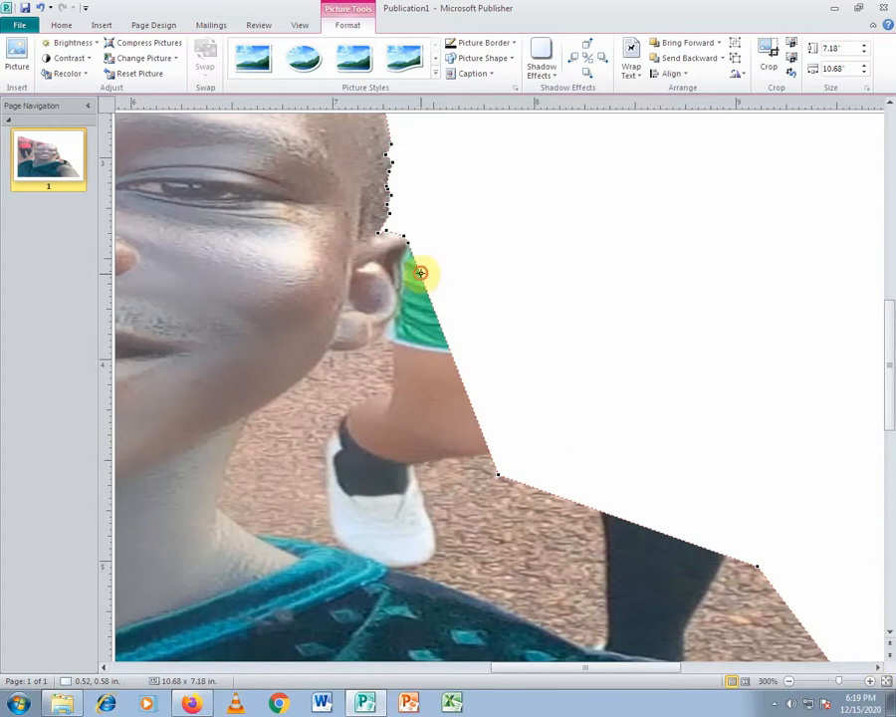
Fit the wrap points around the man's right-hand ear and down along his jaw toward the neck.
left_click_drag(401, 259, 400, 313)
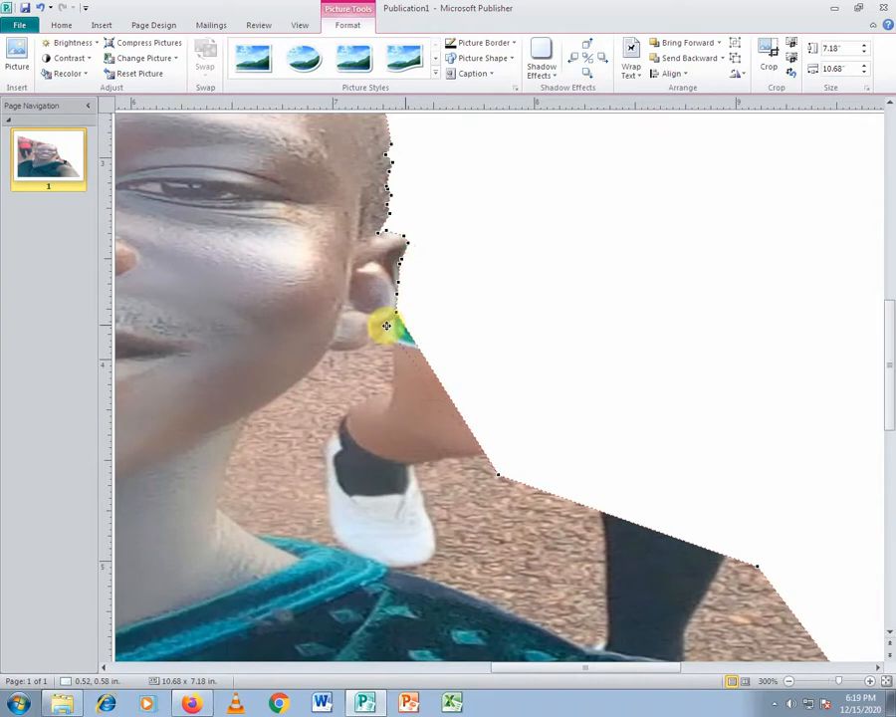
left_click_drag(397, 332, 313, 370)
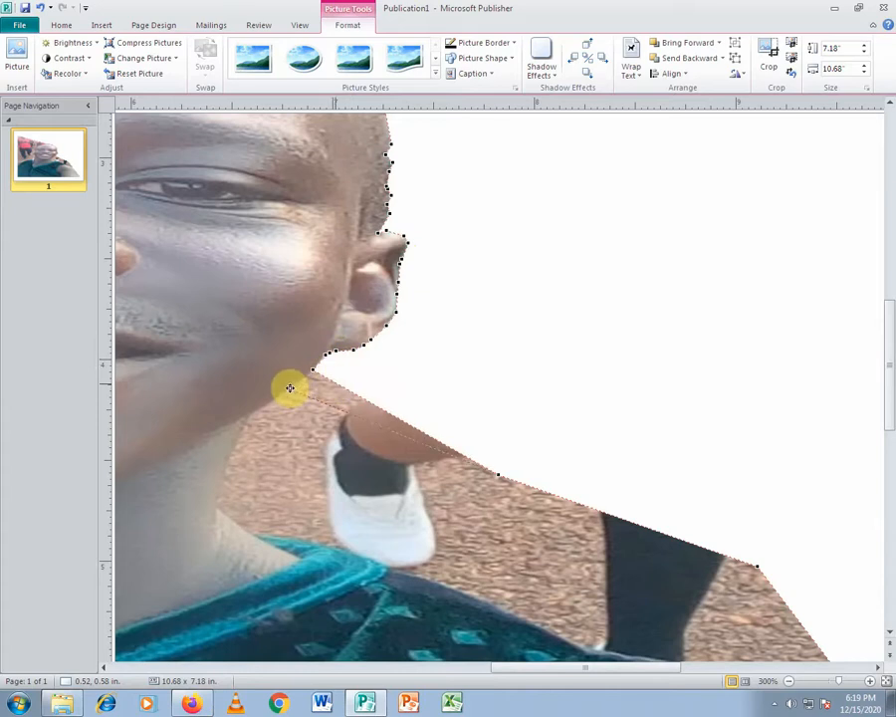
left_click_drag(349, 557, 400, 524)
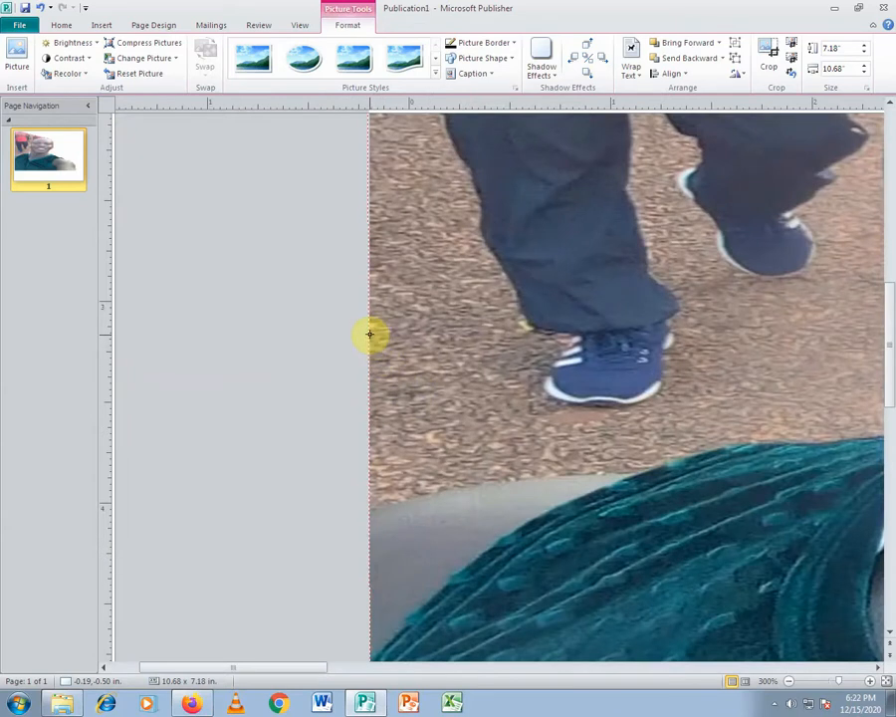
Add wrap points from the photo's left edge along the man's shoulder up to the earphone remote, cutting away the ground above.
left_click_drag(369, 503, 369, 508)
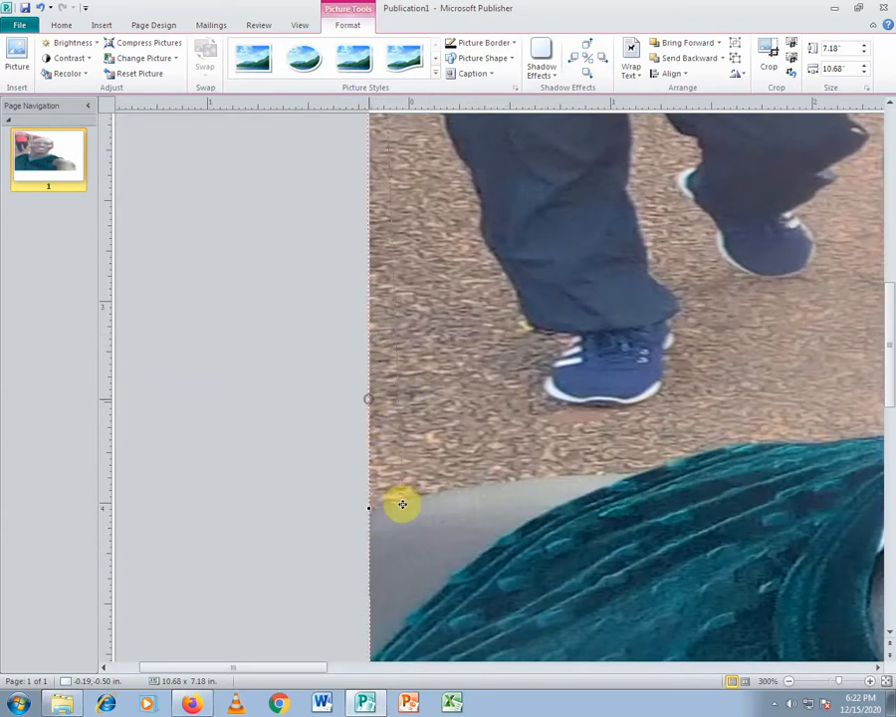
left_click_drag(413, 499, 638, 469)
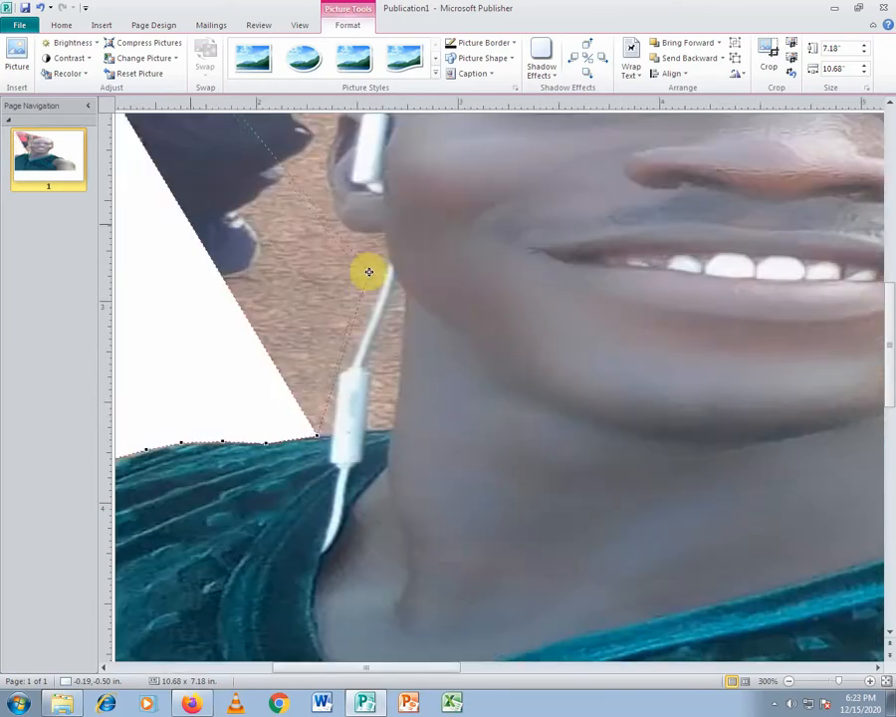
left_click_drag(369, 272, 350, 259)
left_click_drag(327, 382, 332, 436)
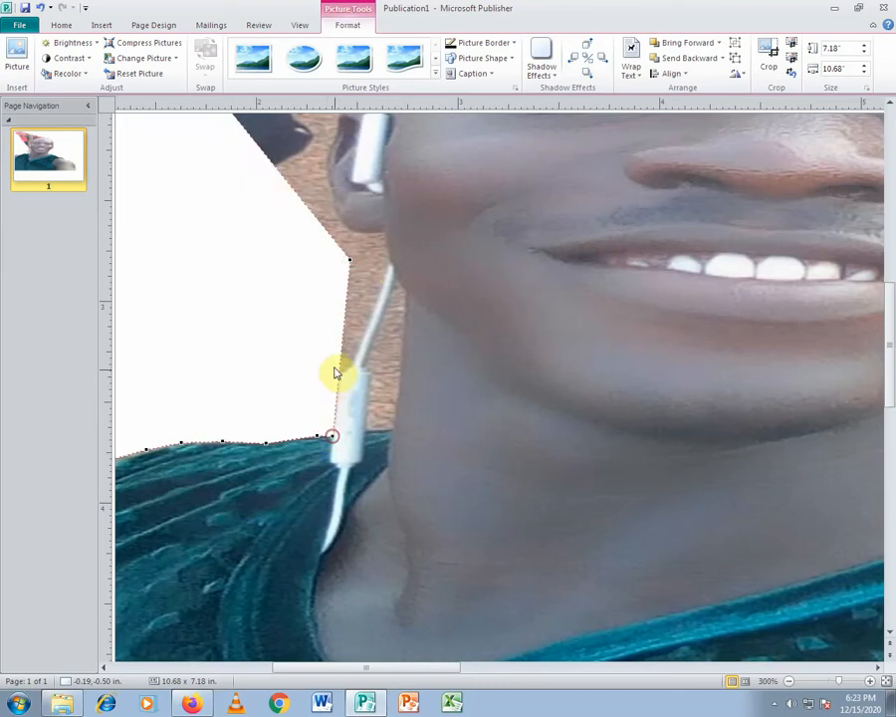
mouse_move(341, 356)
left_mouse_down()
mouse_move(342, 376)
mouse_move(345, 332)
mouse_move(344, 371)
mouse_move(352, 369)
left_mouse_up()
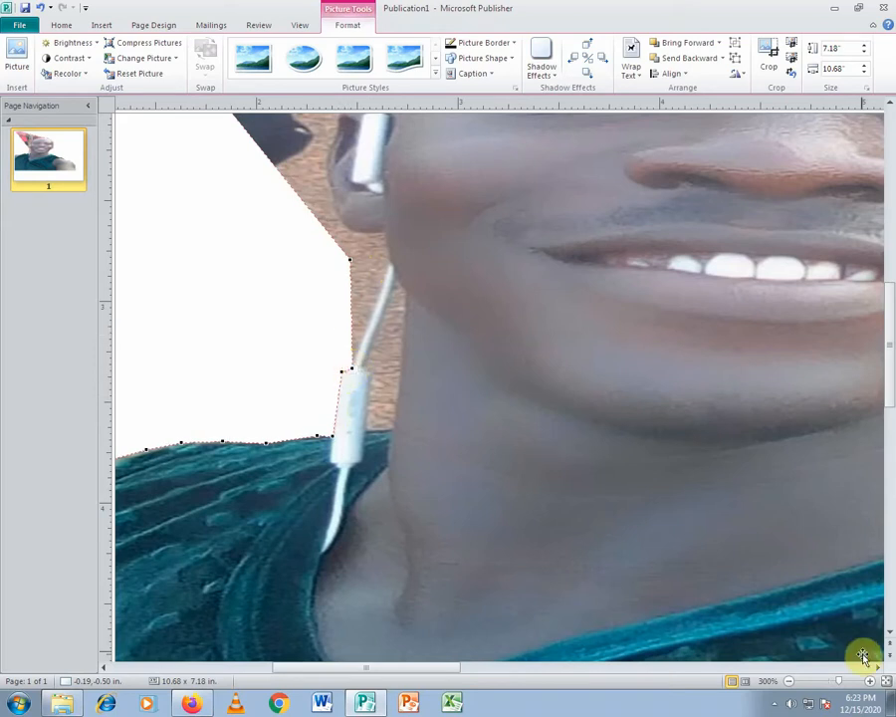
Move the partly cut-out photo back onto the page, to about 0.55, 0.18 in.
left_click(807, 685)
left_click(597, 587)
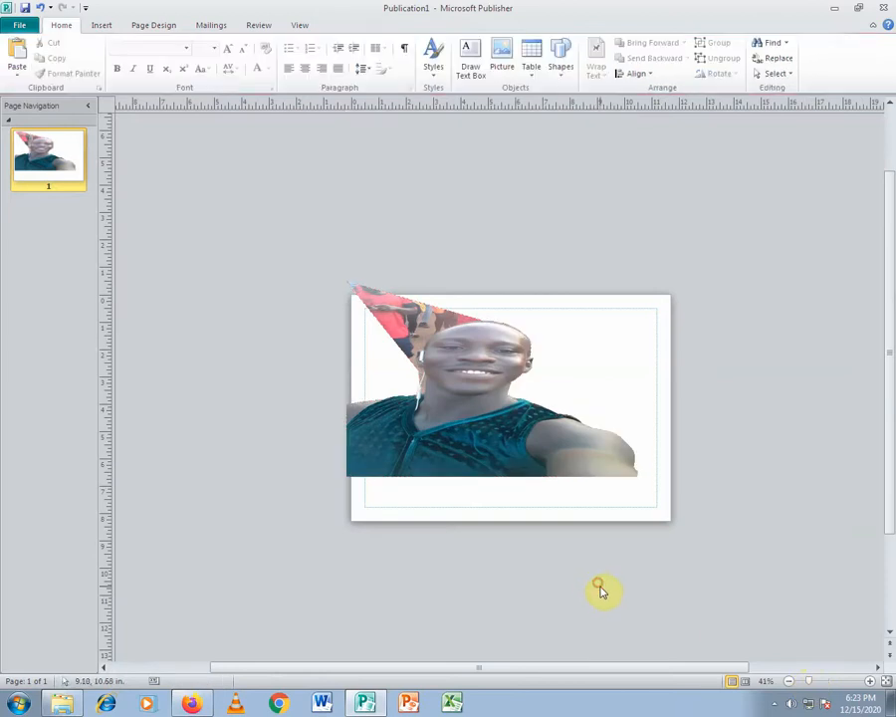
left_click_drag(527, 440, 549, 459)
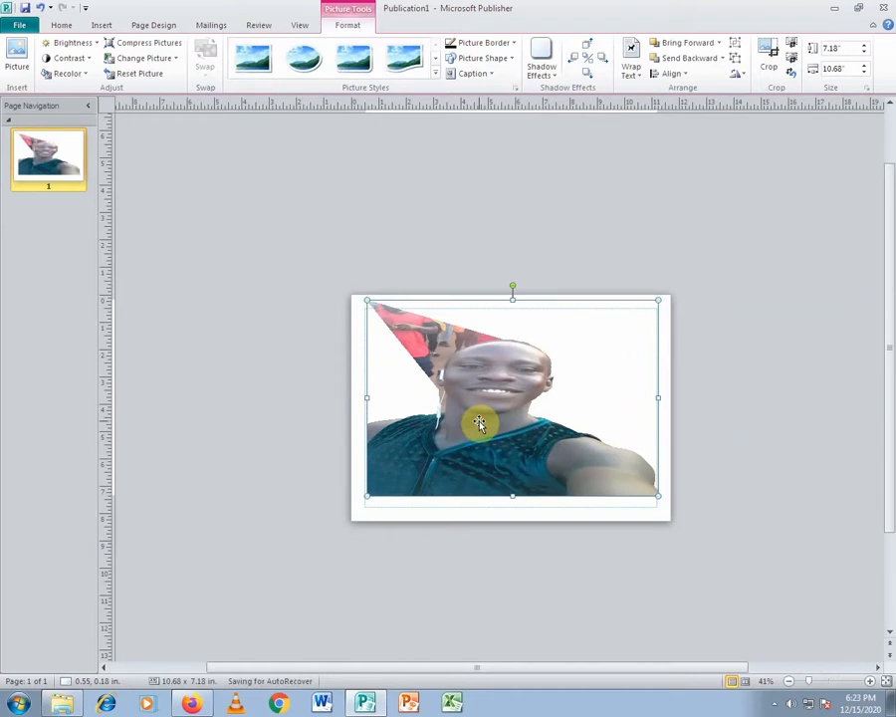
Resume editing the wrap points and pull the photo's upper-left point inward toward the head to remove more background people.
left_click(627, 68)
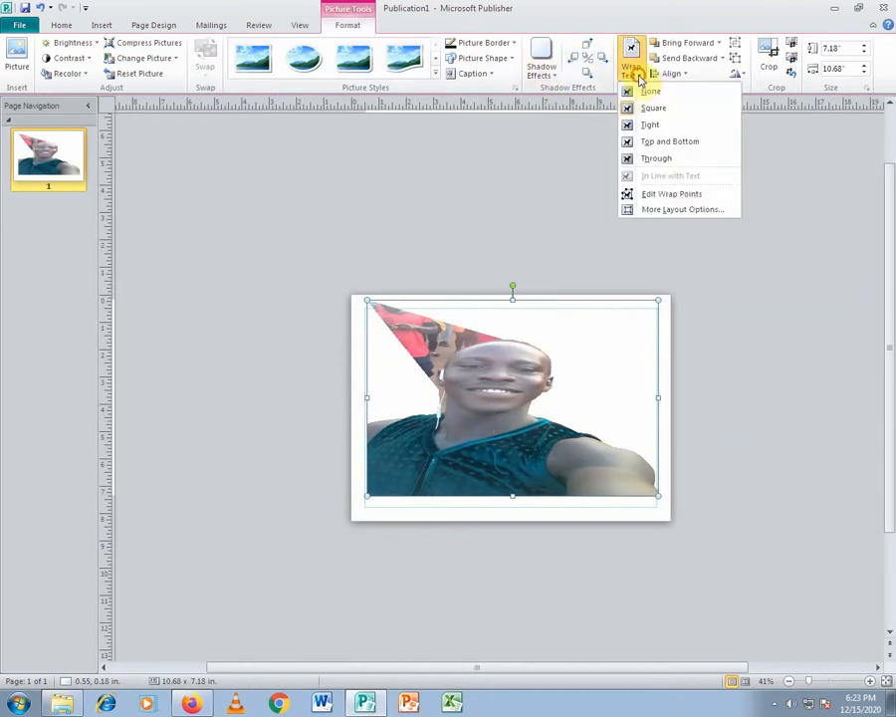
left_click(670, 195)
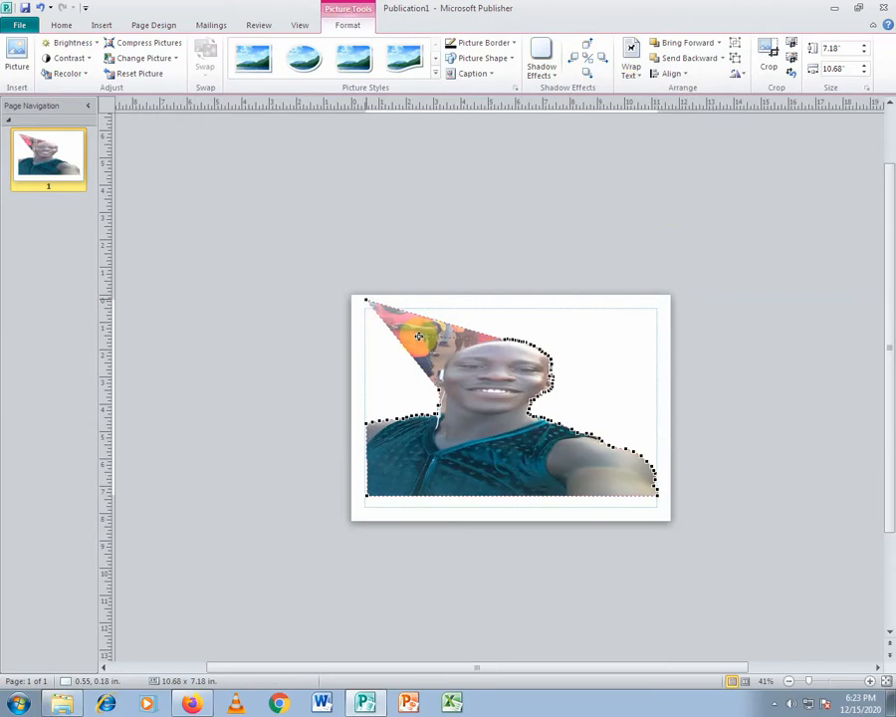
left_click_drag(418, 337, 417, 335)
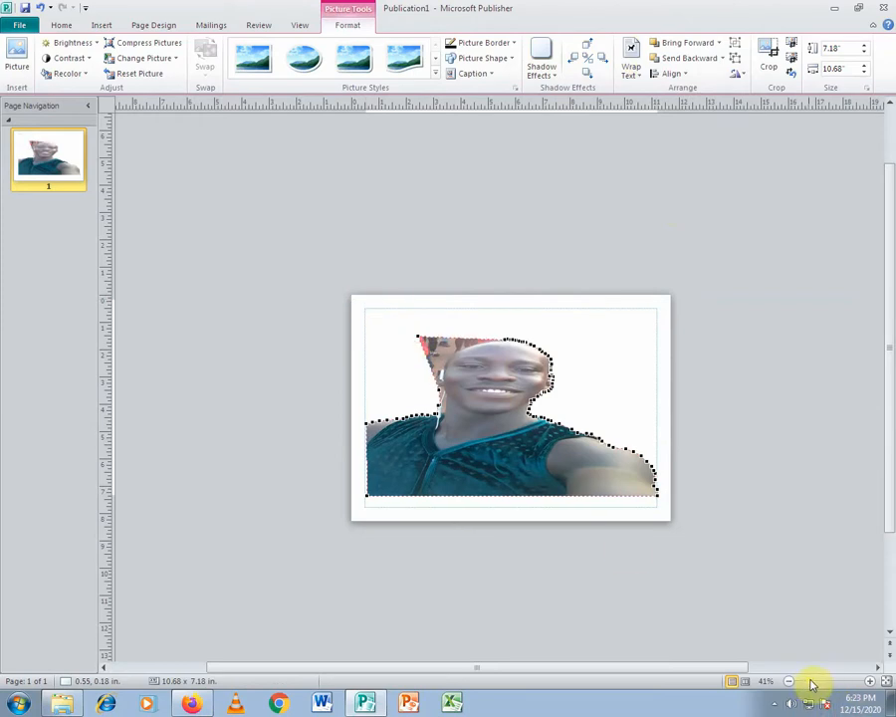
Add wrap points up the earphone cable, around the earphone-side ear and along the head's outline, cutting away the remaining background people.
left_click_drag(851, 682, 835, 682)
left_click(869, 682)
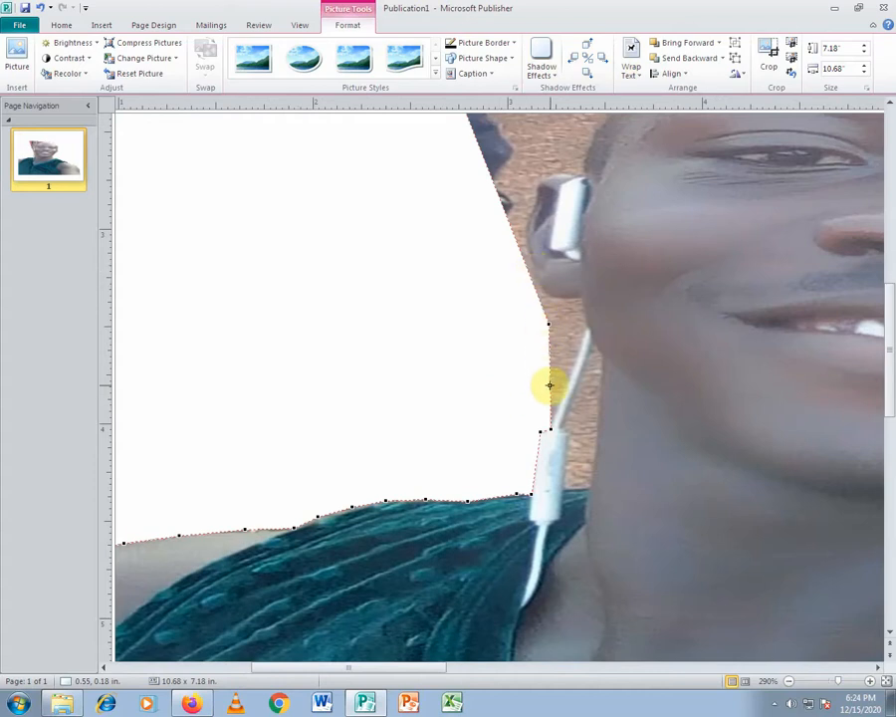
left_click_drag(561, 401, 562, 398)
left_click_drag(553, 350, 579, 346)
left_click_drag(565, 337, 586, 321)
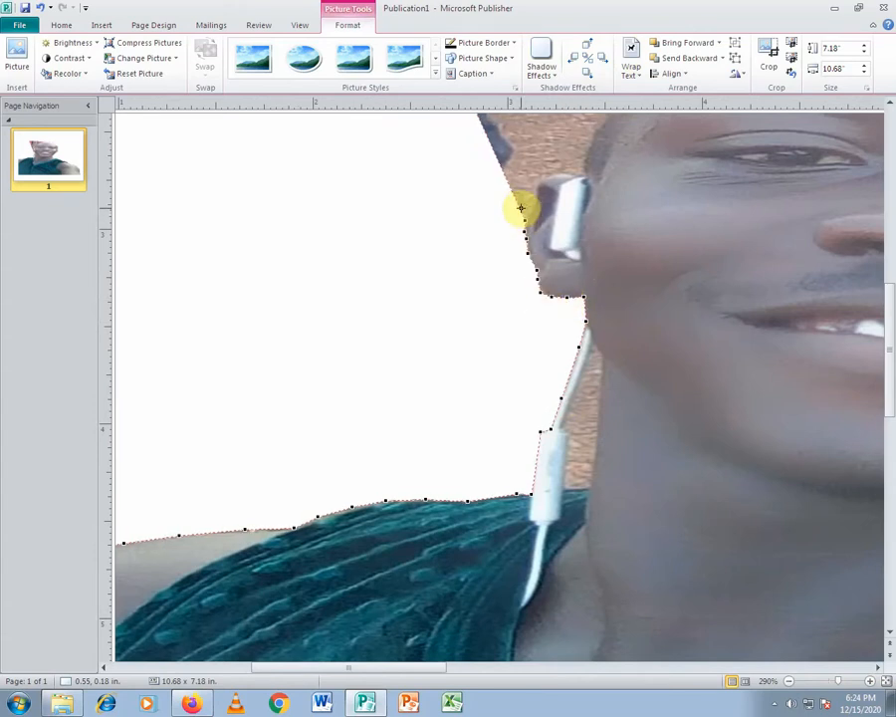
left_click_drag(520, 208, 548, 171)
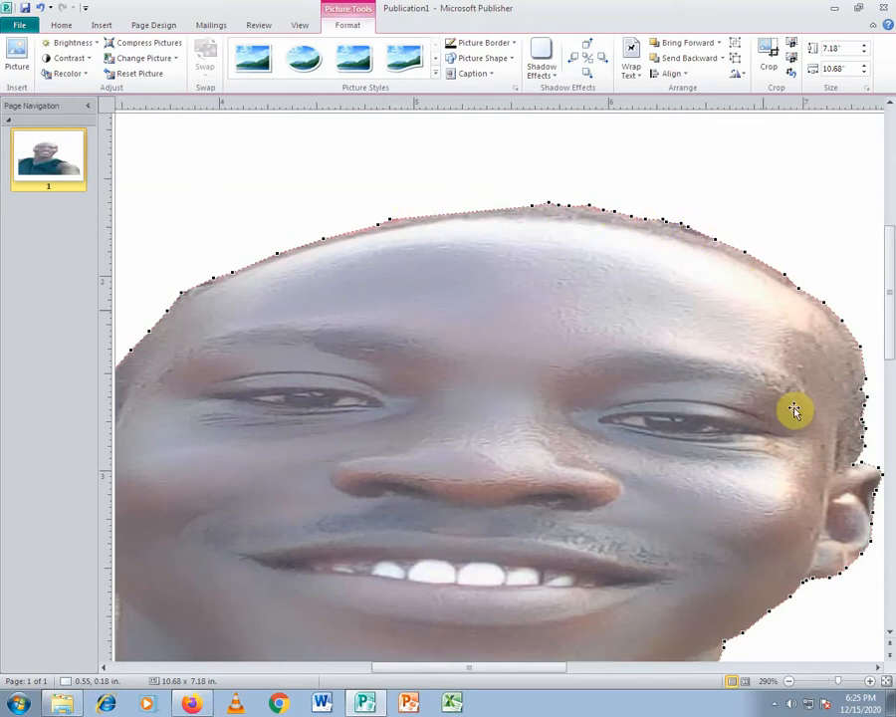
left_click(808, 682)
left_click(577, 553)
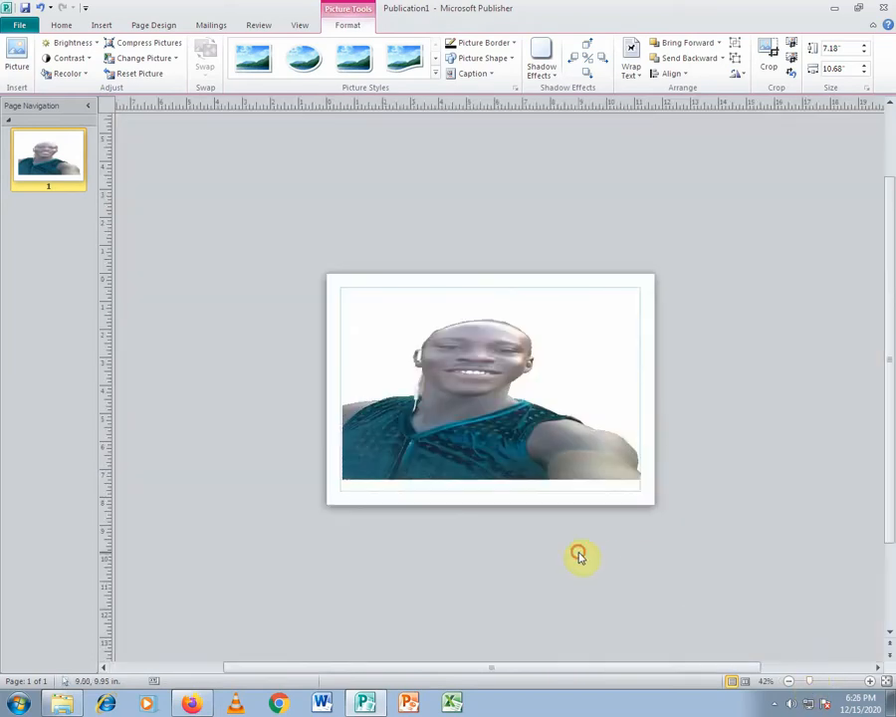
Resume editing the photo's wrap points and pull new ones across the earphone cable to open a cut in the background beside the neck.
left_click(457, 421)
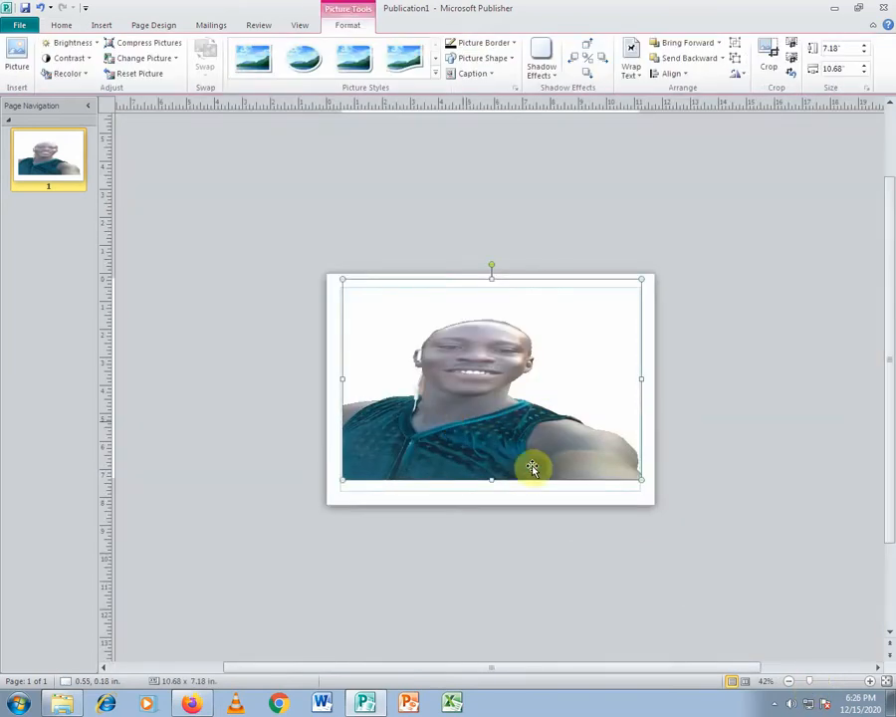
left_click_drag(810, 683, 823, 683)
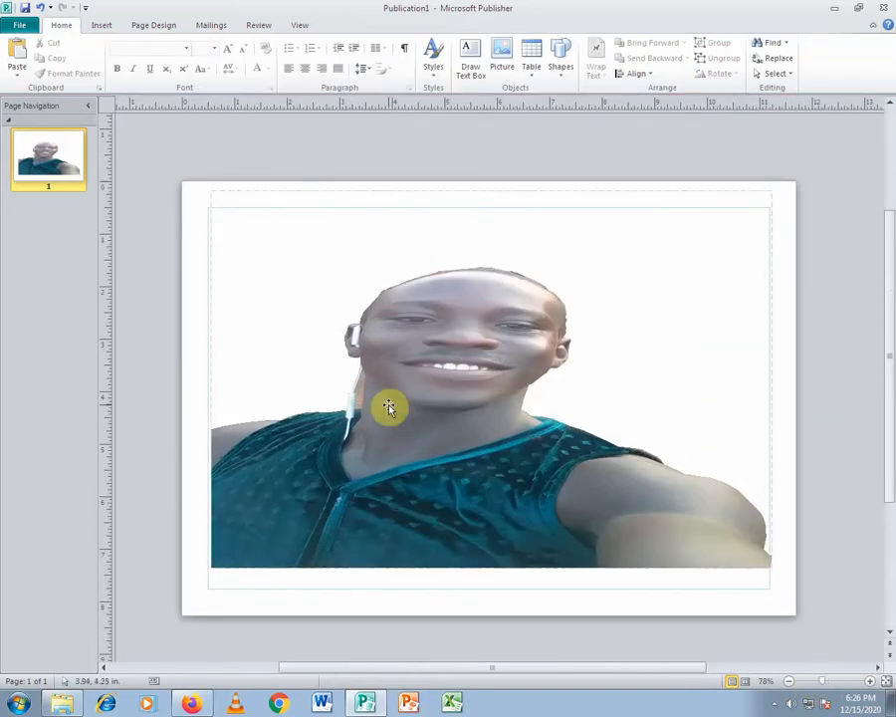
left_click(871, 681)
left_click(871, 681)
left_click(871, 681)
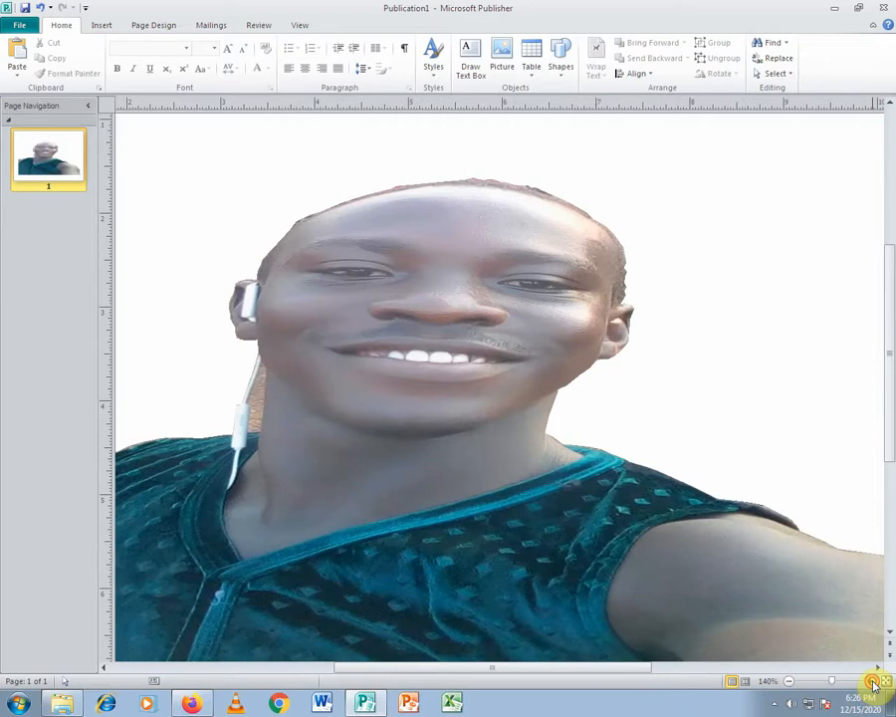
left_click_drag(436, 673, 374, 673)
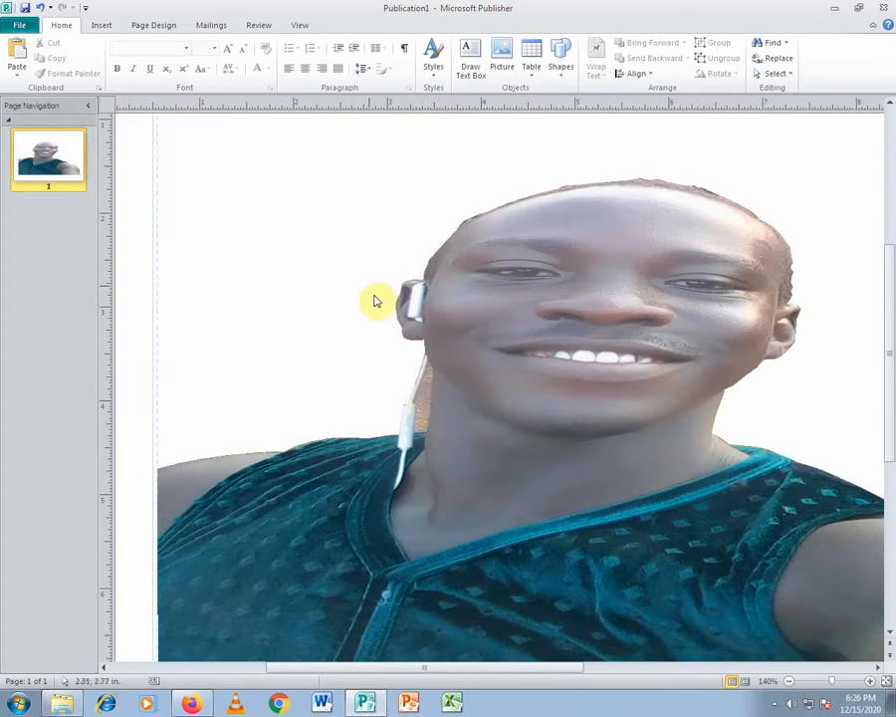
left_click(640, 296)
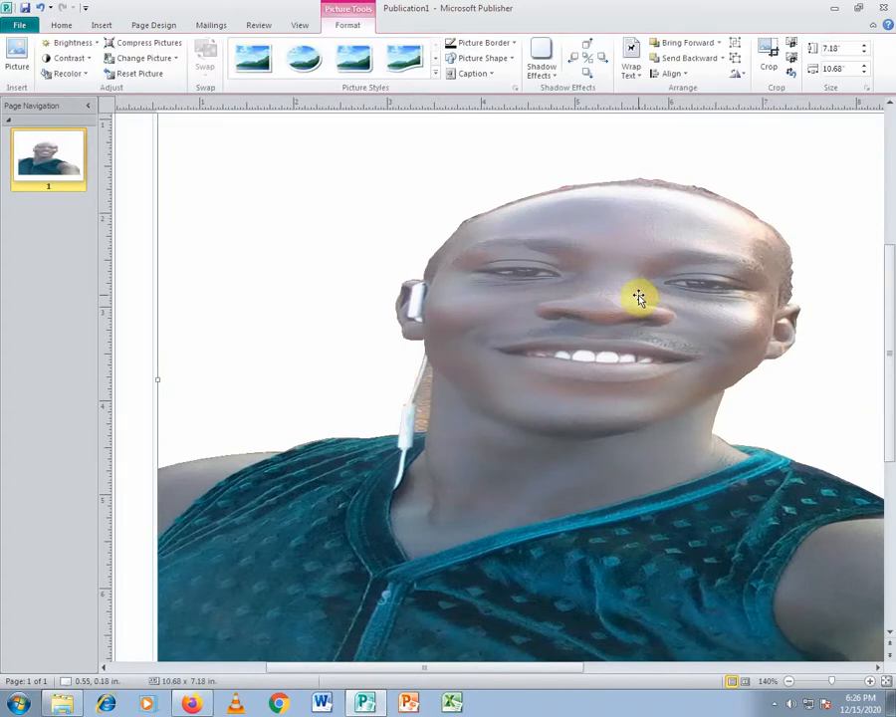
left_click(642, 78)
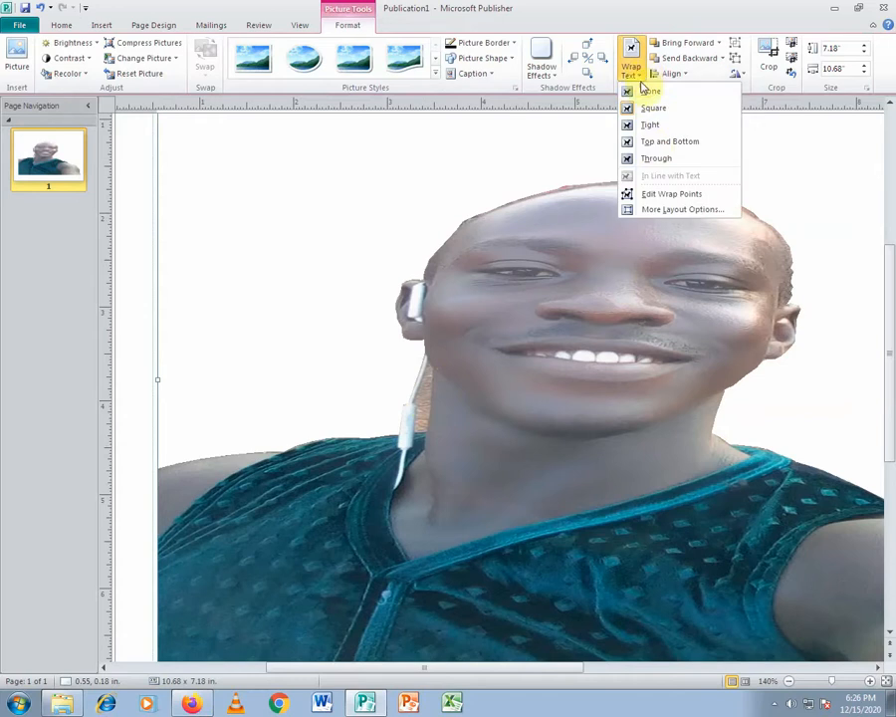
left_click(660, 194)
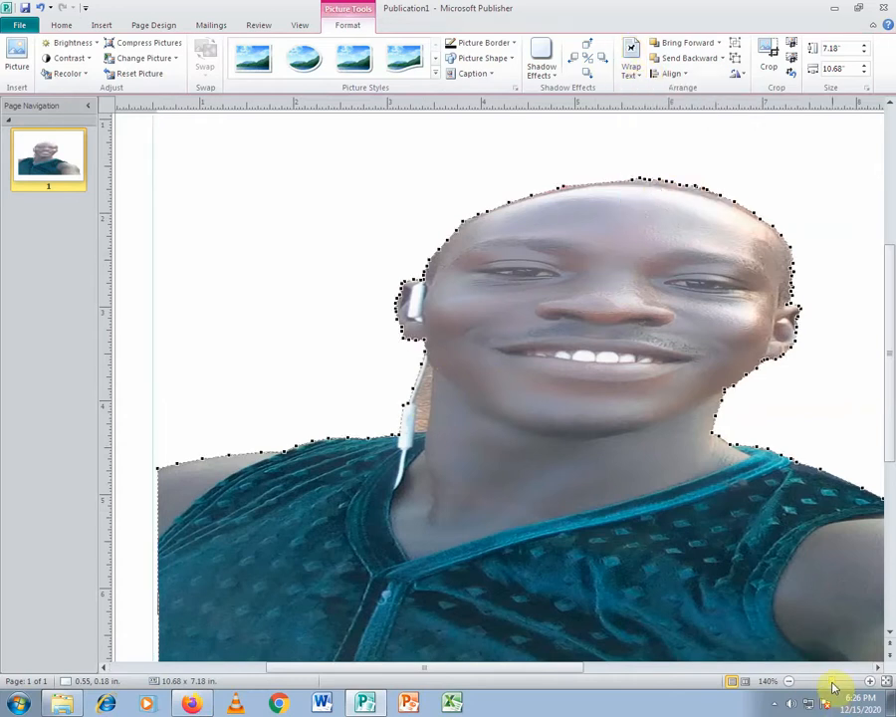
left_click_drag(831, 683, 856, 686)
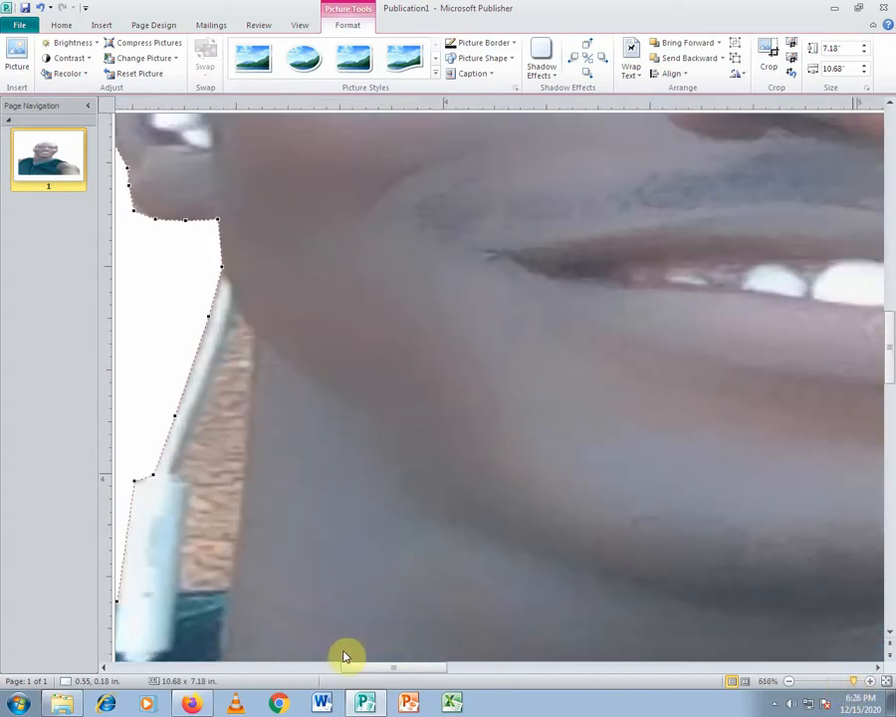
left_click_drag(395, 670, 359, 665)
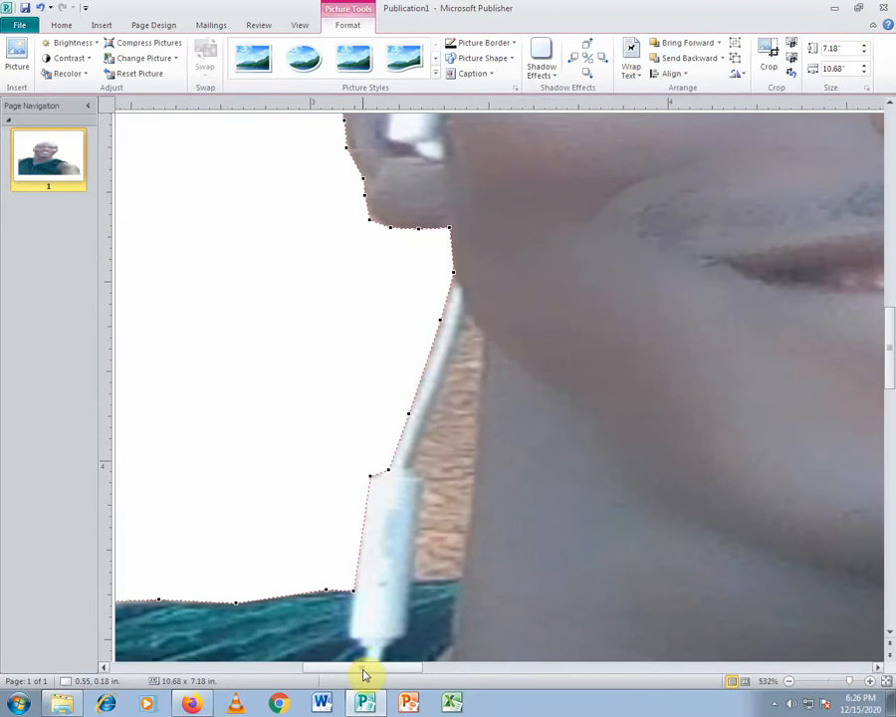
left_click(422, 371)
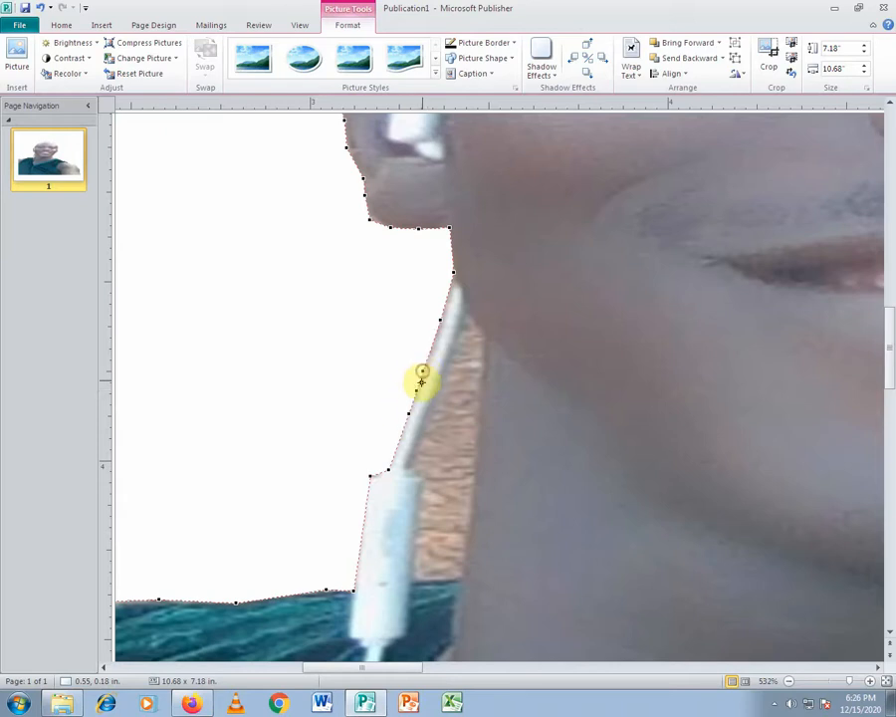
mouse_move(420, 381)
left_mouse_down()
mouse_move(460, 402)
mouse_move(420, 393)
left_mouse_up()
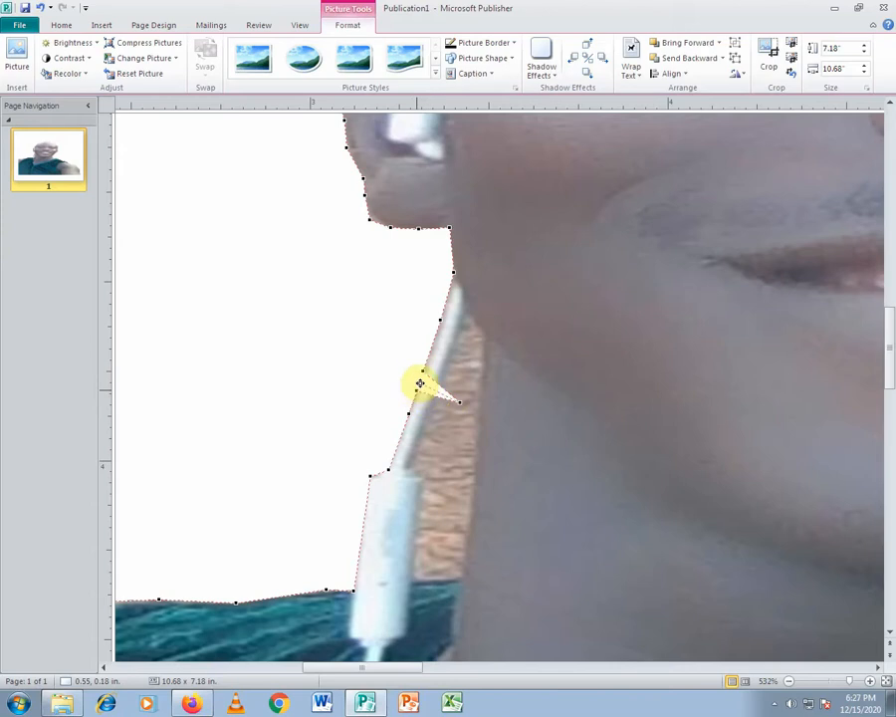
left_click_drag(424, 372, 450, 395)
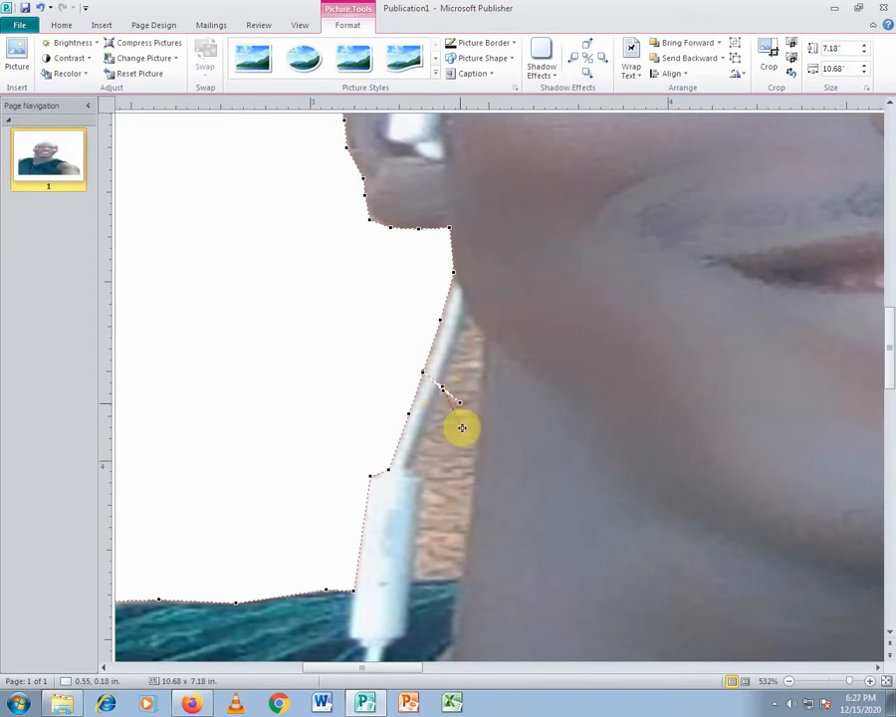
left_click_drag(462, 428, 466, 443)
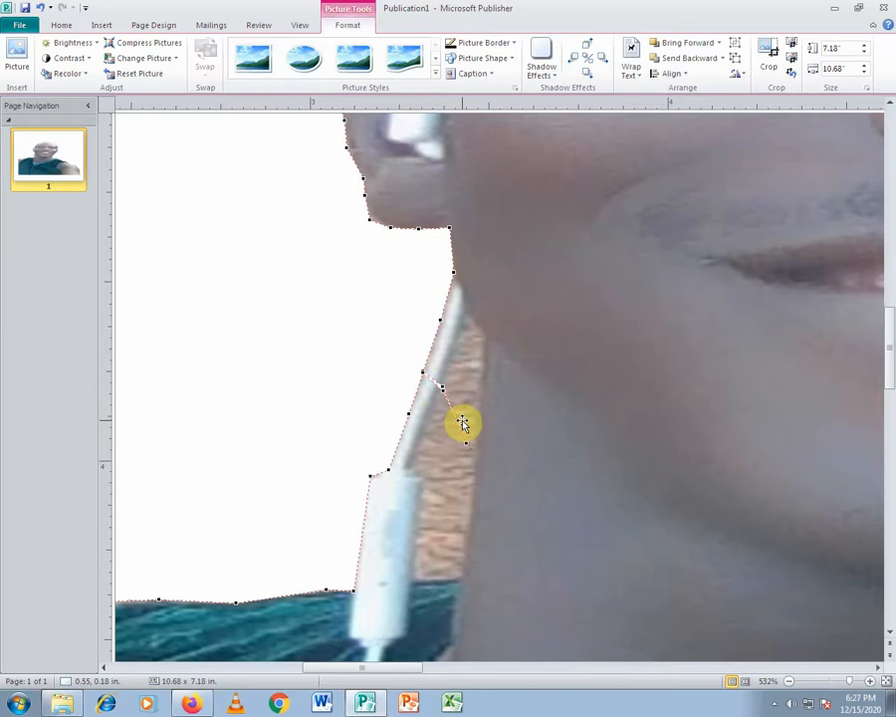
left_click_drag(454, 426, 477, 387)
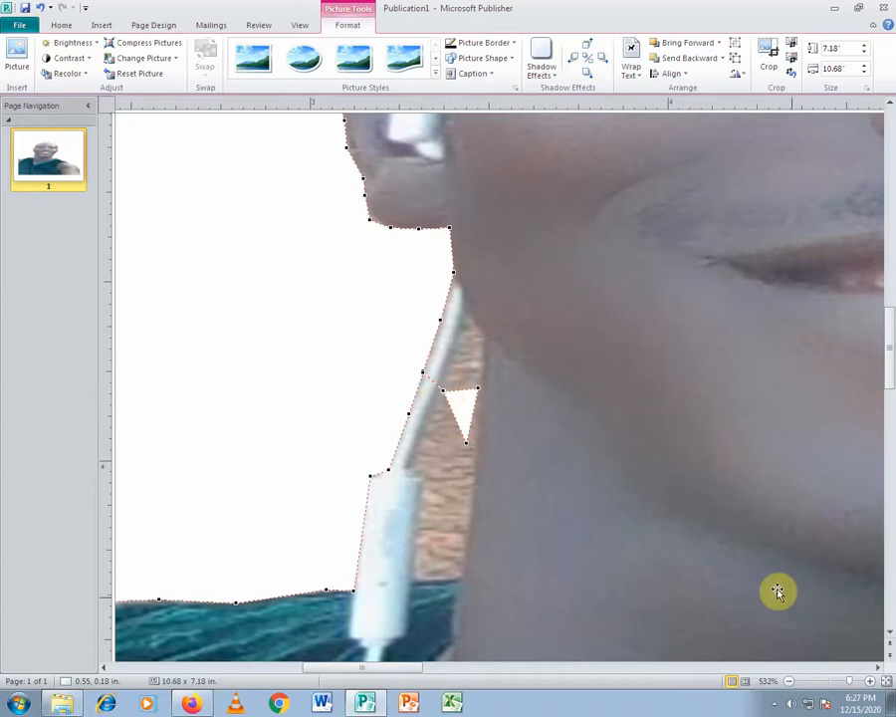
Extend the wrap points along the inner cable, remote, shirt and neck edges to cut away the rest of the background between them.
left_click(870, 682)
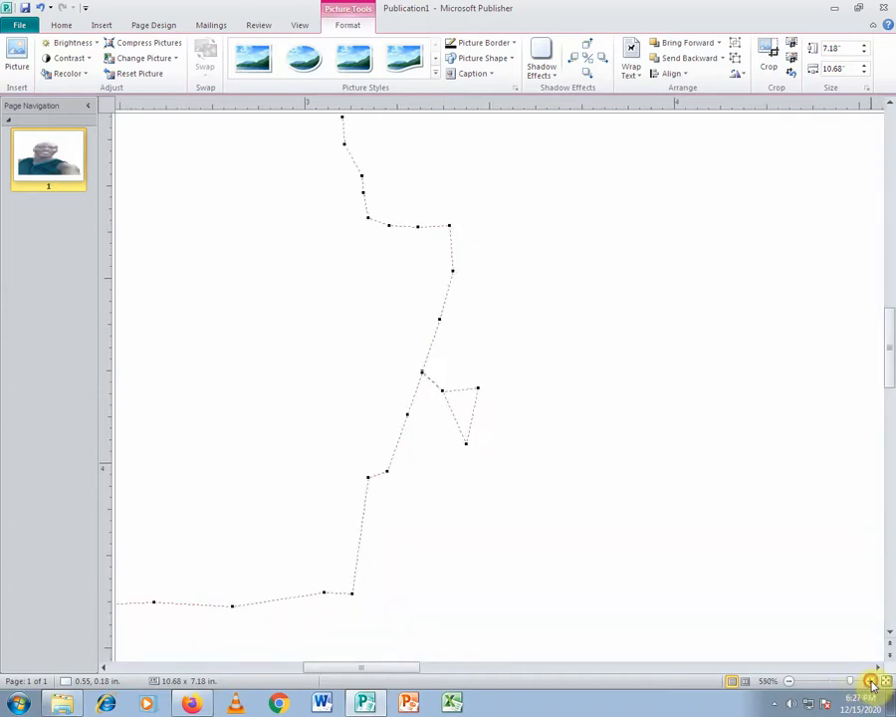
left_click(872, 682)
left_click(872, 682)
left_click(872, 682)
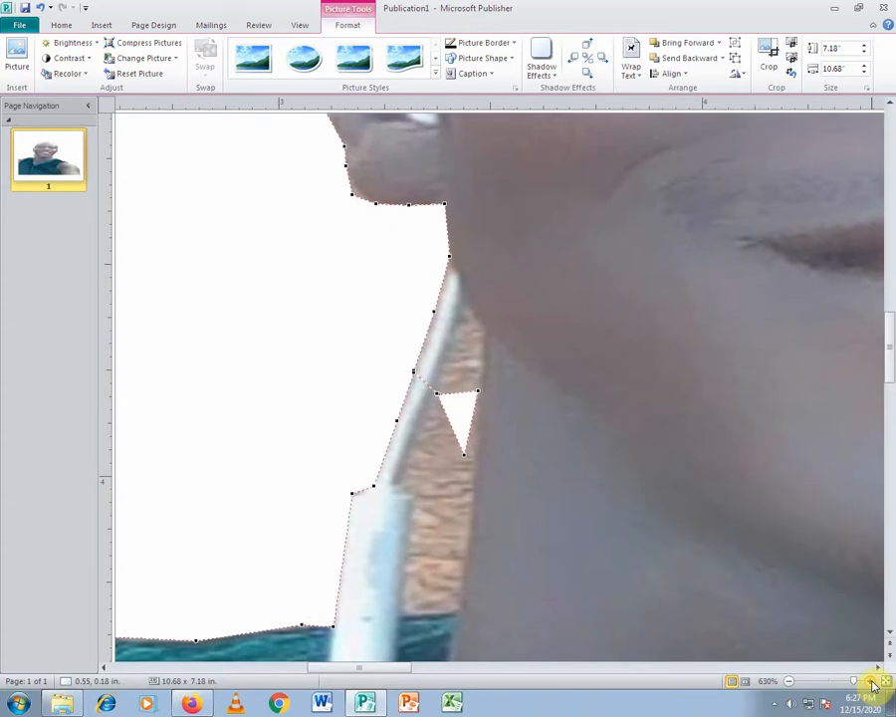
left_click(873, 683)
left_click(872, 683)
left_click(872, 683)
left_click(872, 683)
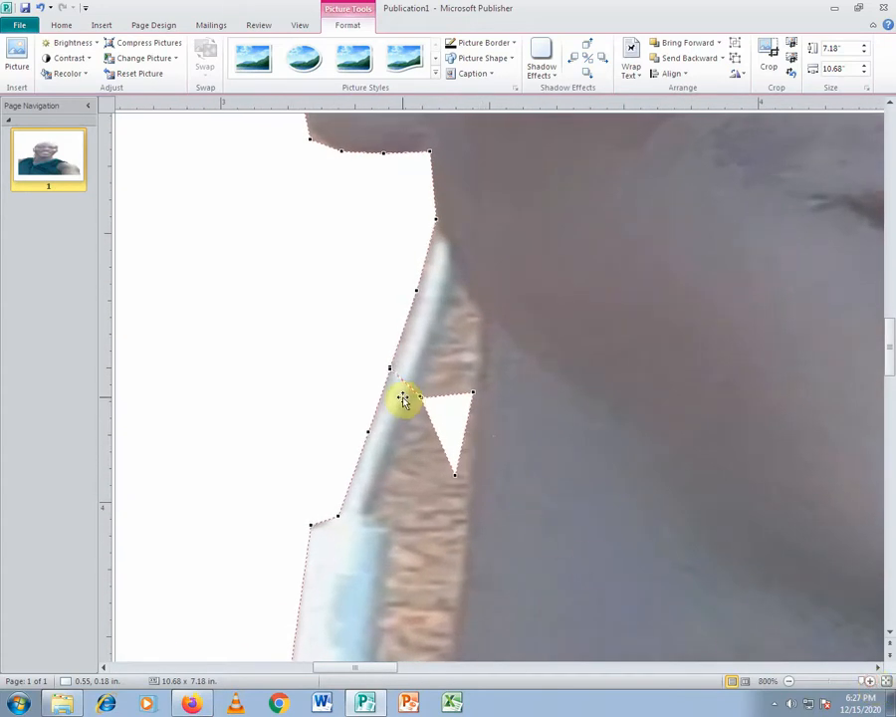
left_click(438, 402)
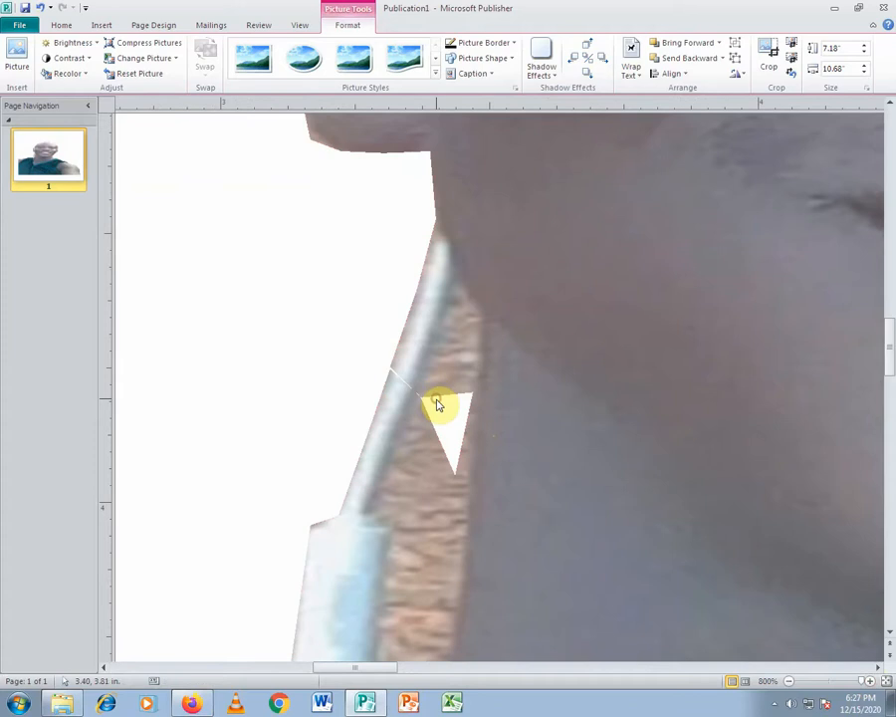
left_click(442, 389)
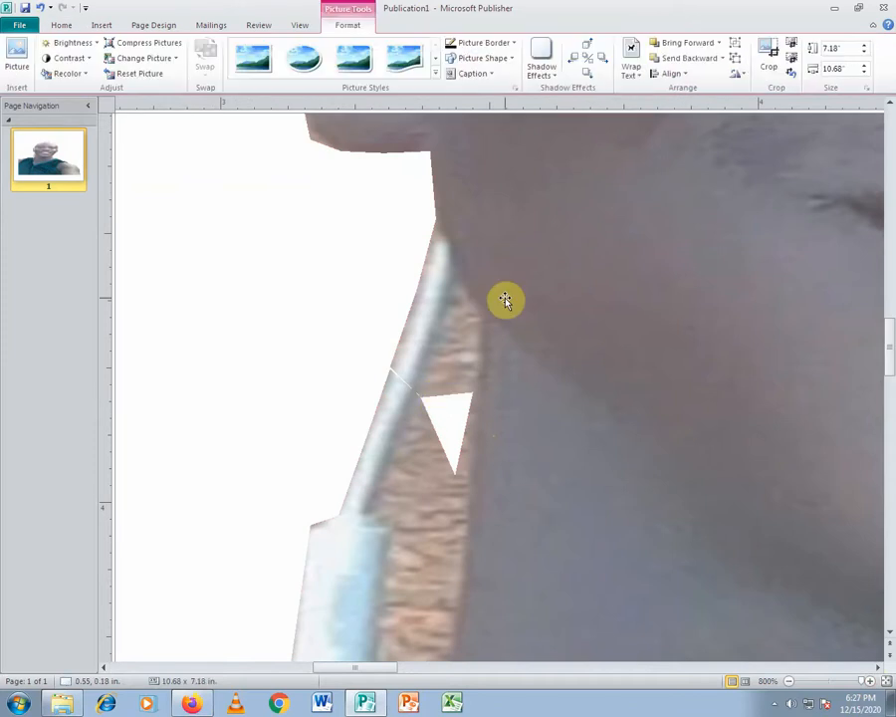
left_click(643, 74)
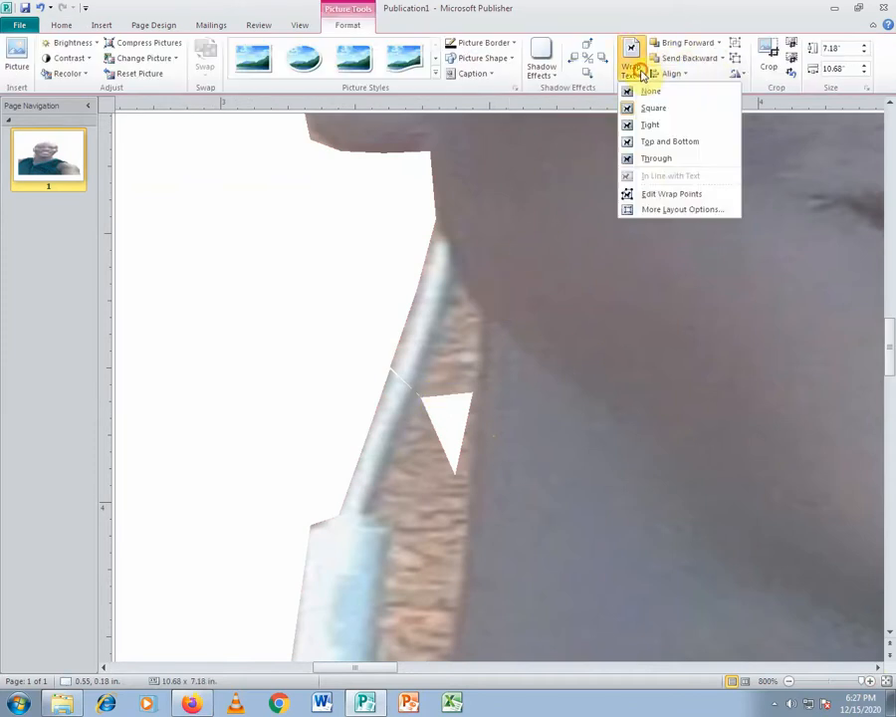
left_click(664, 195)
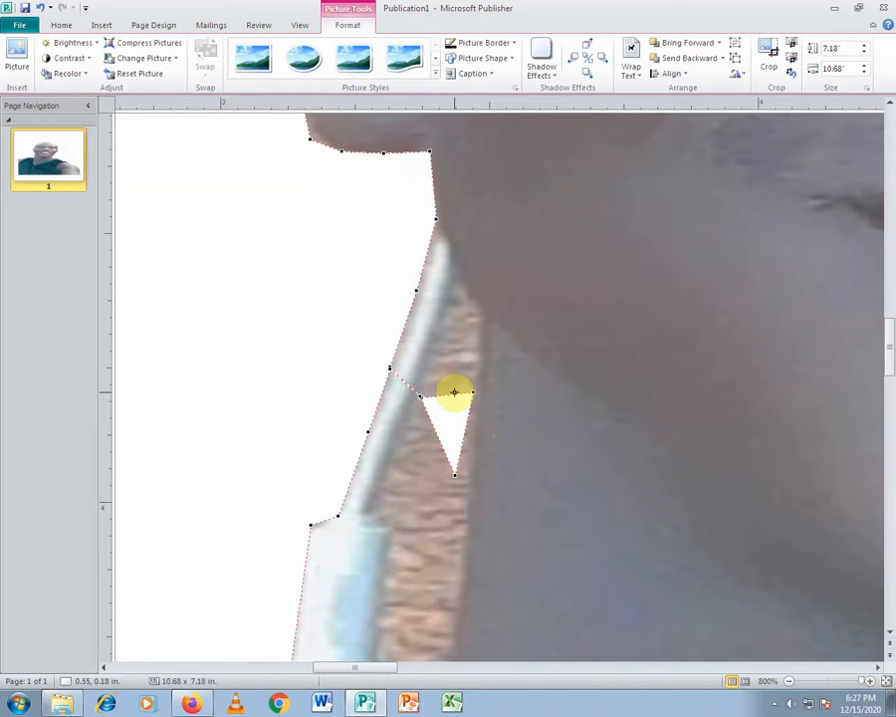
left_click_drag(454, 392, 439, 326)
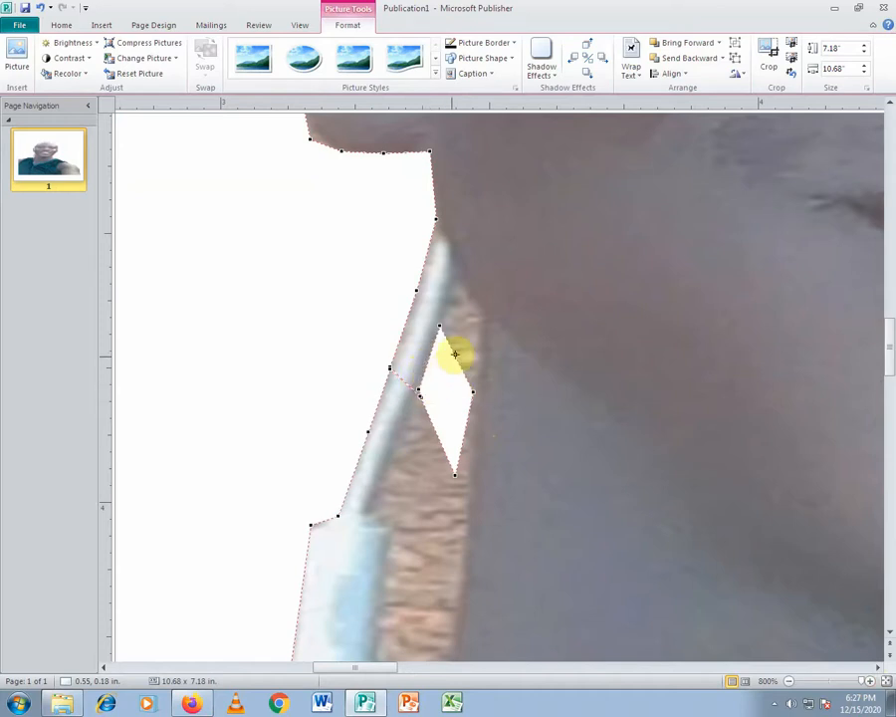
left_click_drag(453, 354, 454, 271)
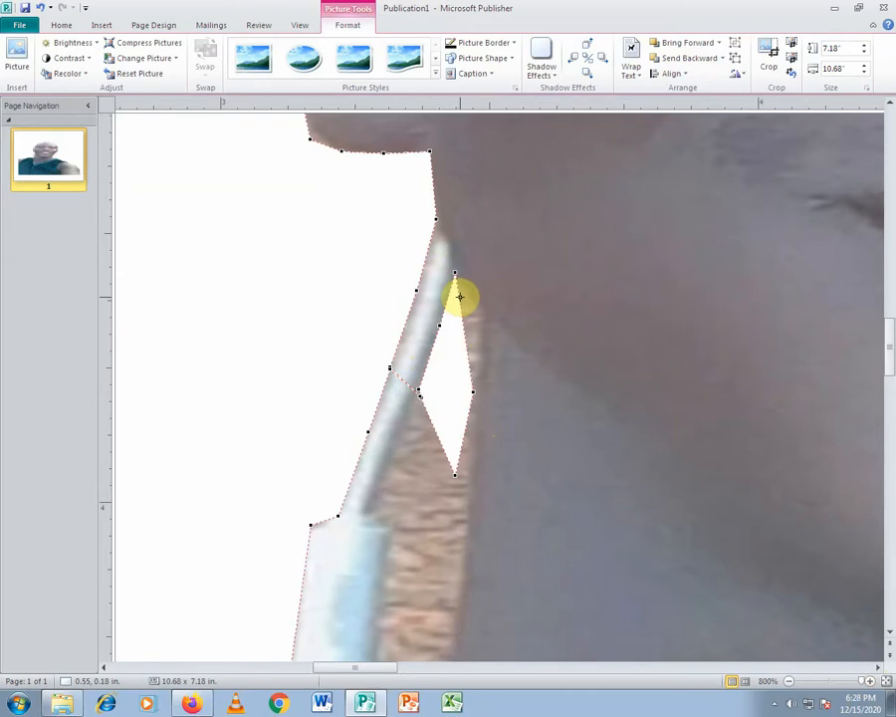
scroll(458, 348, "down", 5)
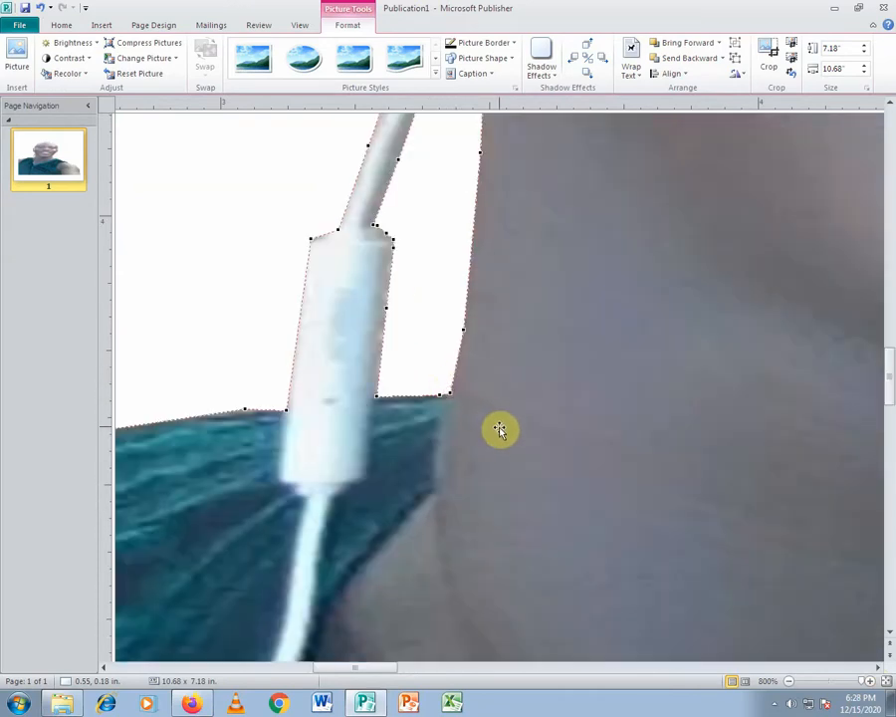
left_click(808, 681)
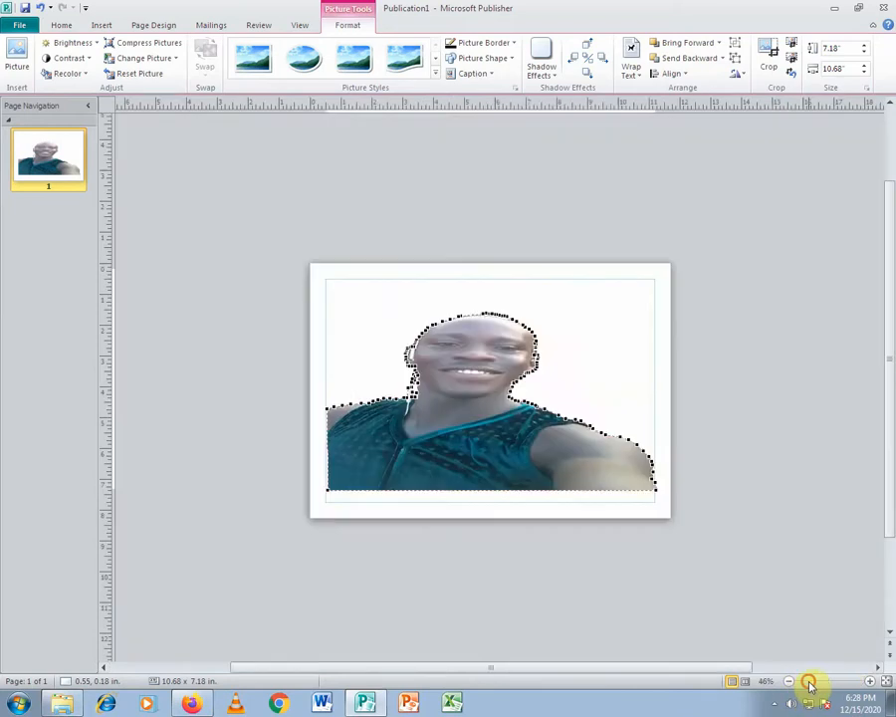
left_click(558, 610)
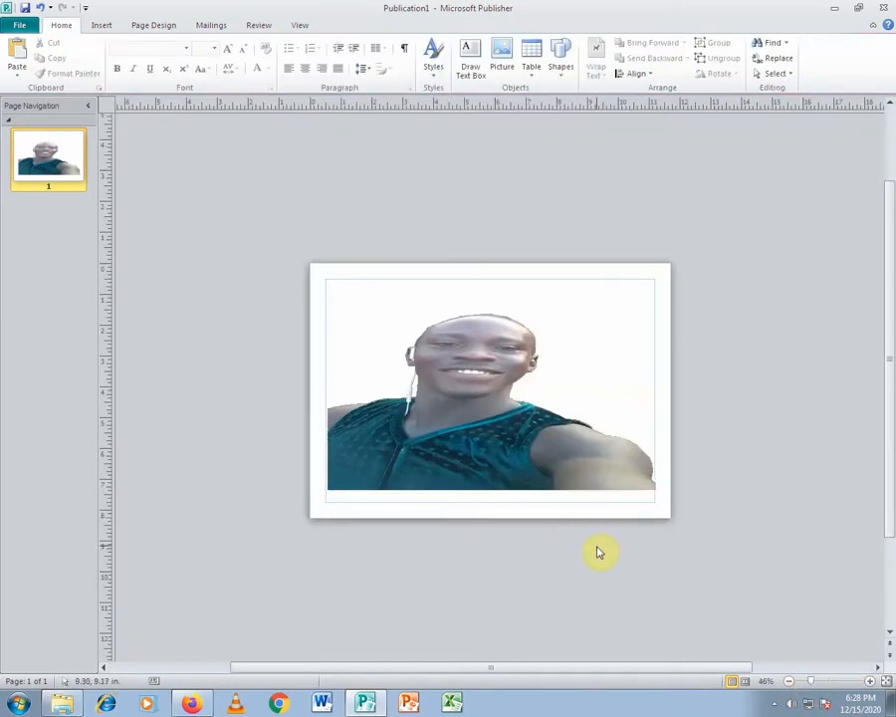
Narrow the cut-out photo to about 6.86 in wide and move it horizontally toward the middle of the page.
left_click(596, 456)
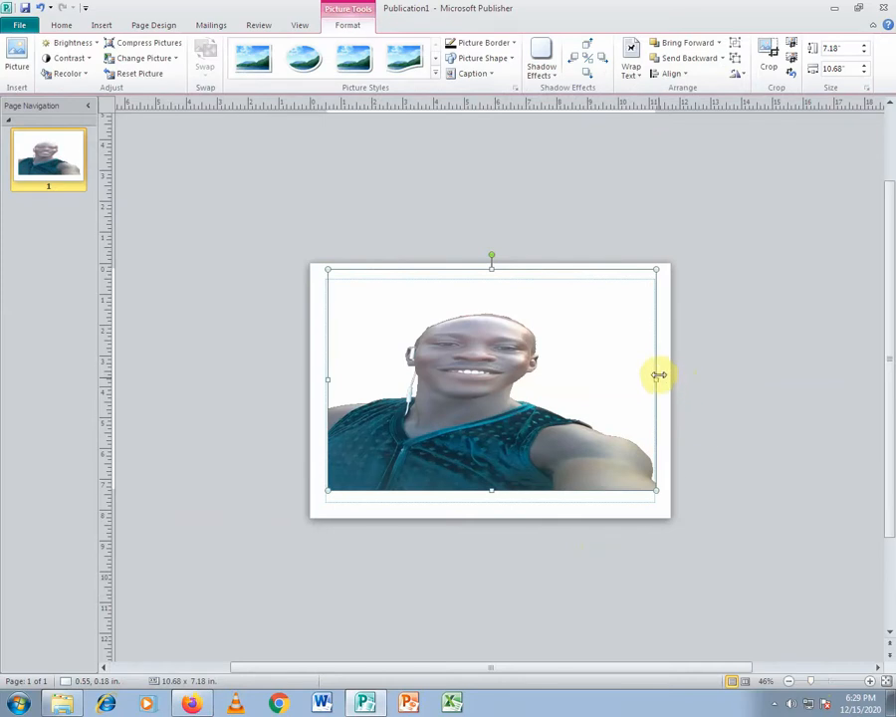
left_click_drag(658, 380, 539, 405)
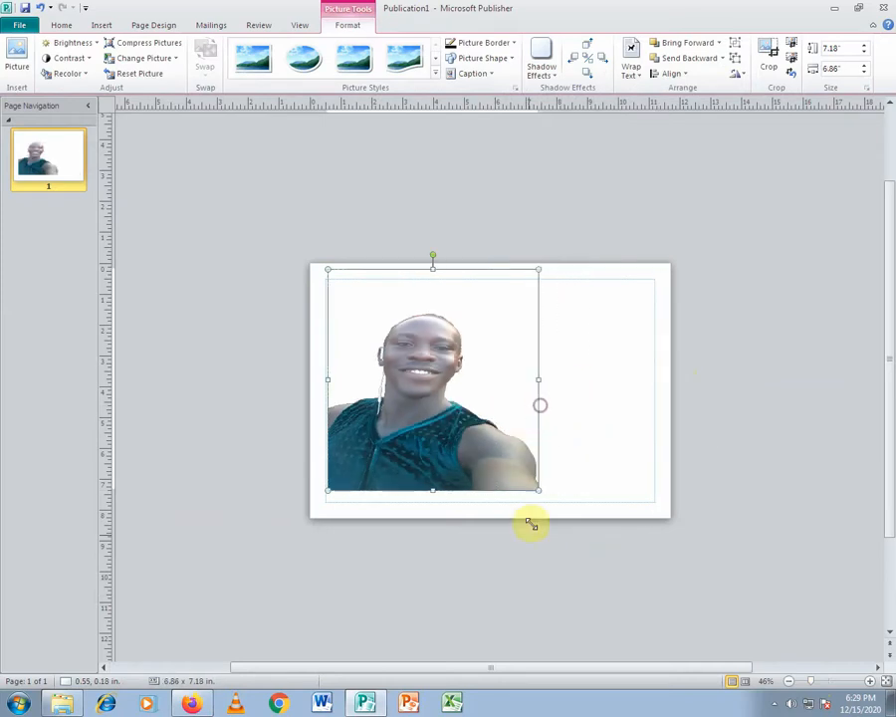
left_click(529, 523)
left_click_drag(438, 422, 506, 422)
left_click(627, 615)
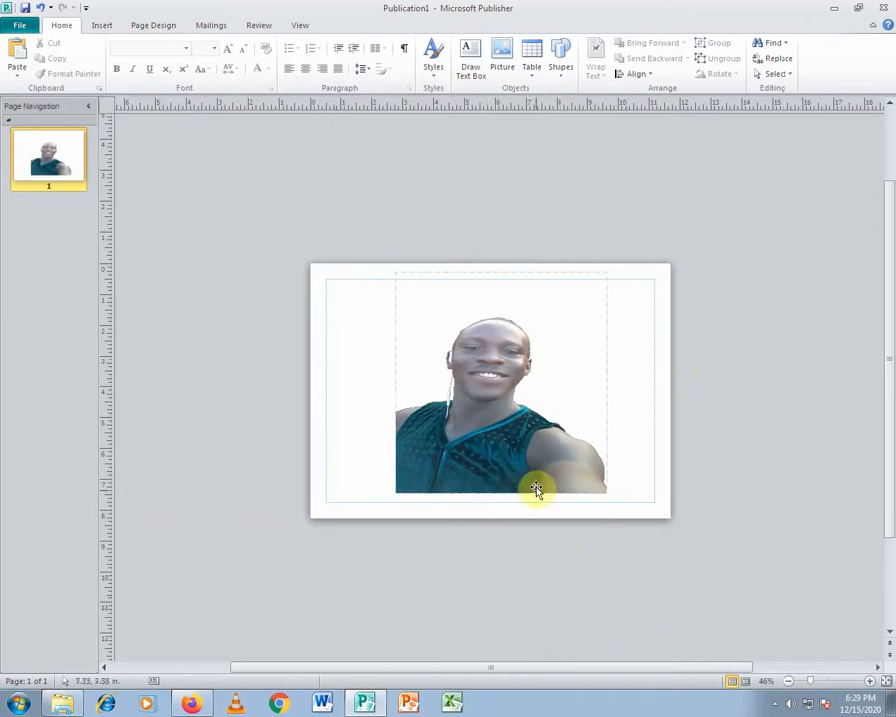
Move the cut-out photo down past the page's lower edge and back up into the upper middle of the page.
left_click_drag(546, 428, 538, 524)
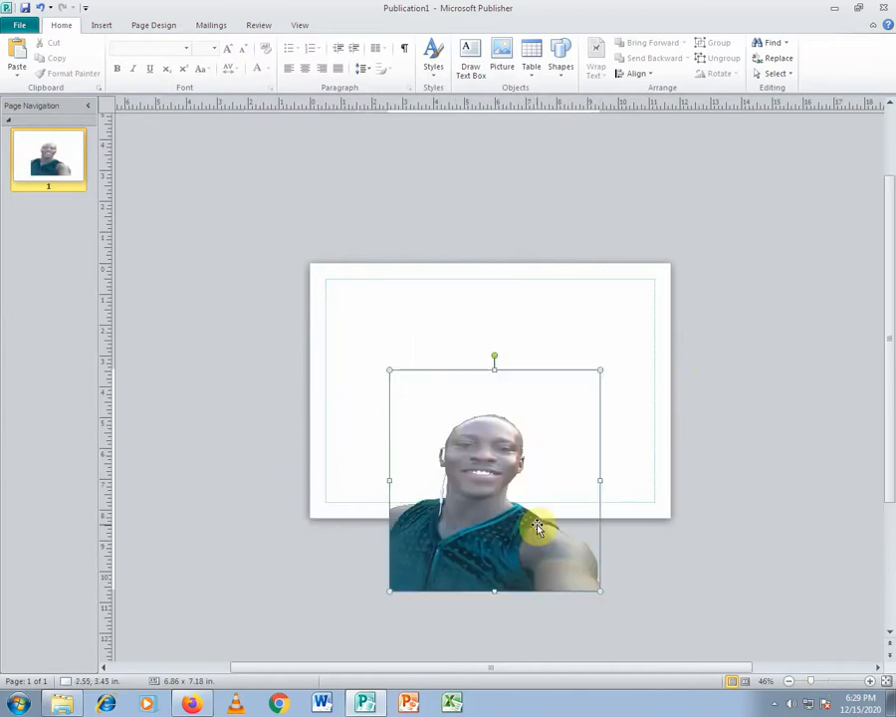
left_click_drag(497, 455, 504, 337)
left_click(773, 373)
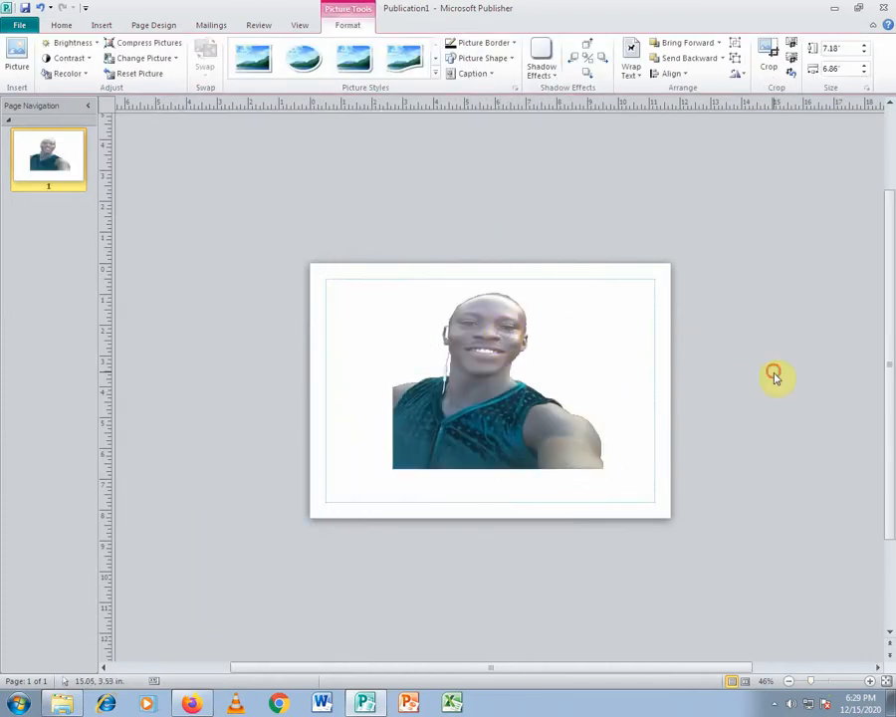
On the desktop, preview the image ps-plus-dec-games-just-cause4-1-column-image-01-ps4-en-nov24, close it, and copy the file.
left_click(837, 8)
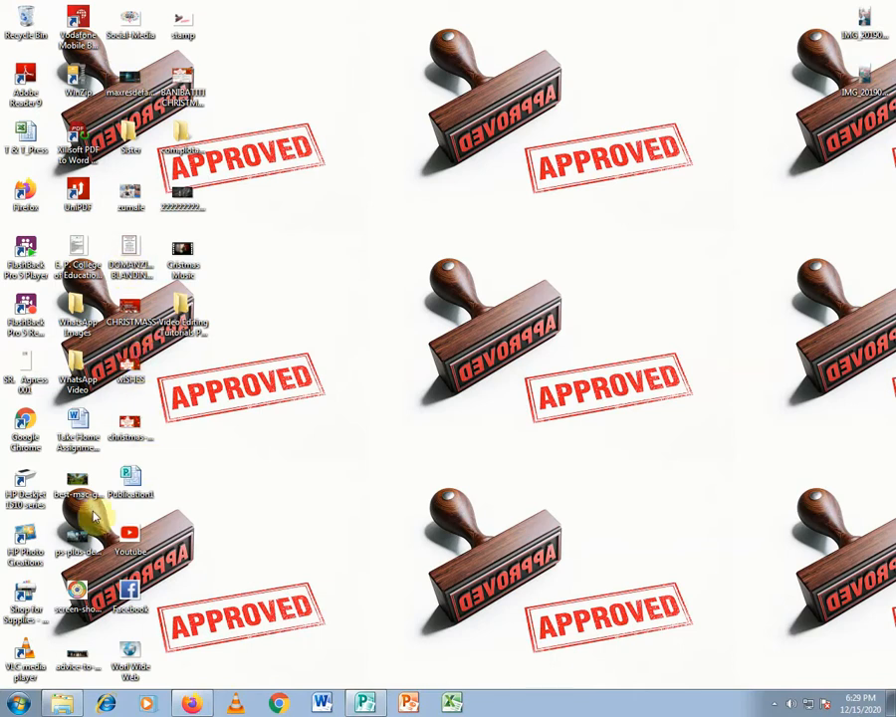
double_click(76, 537)
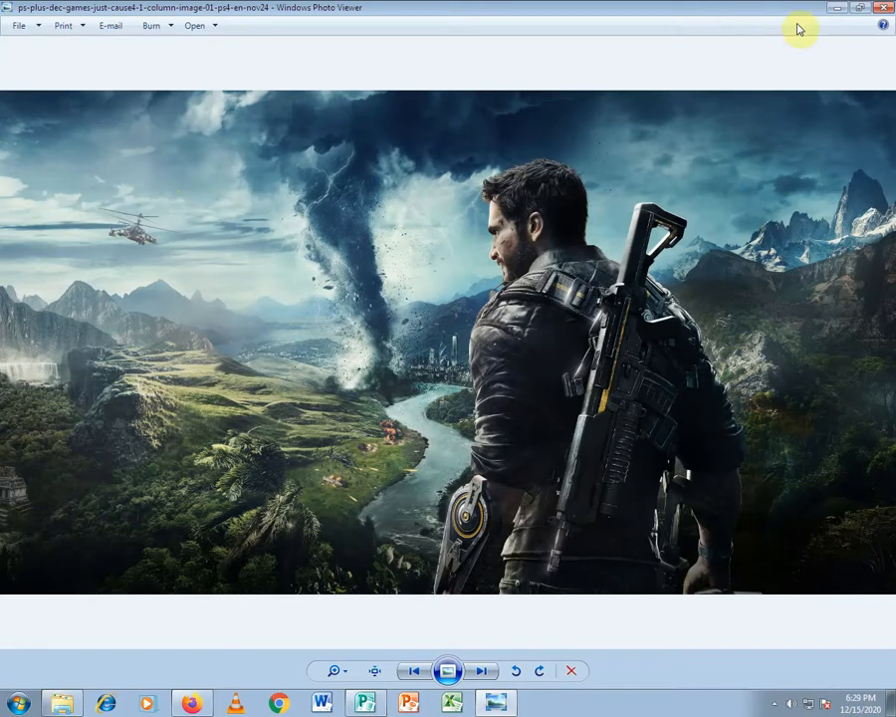
left_click(881, 7)
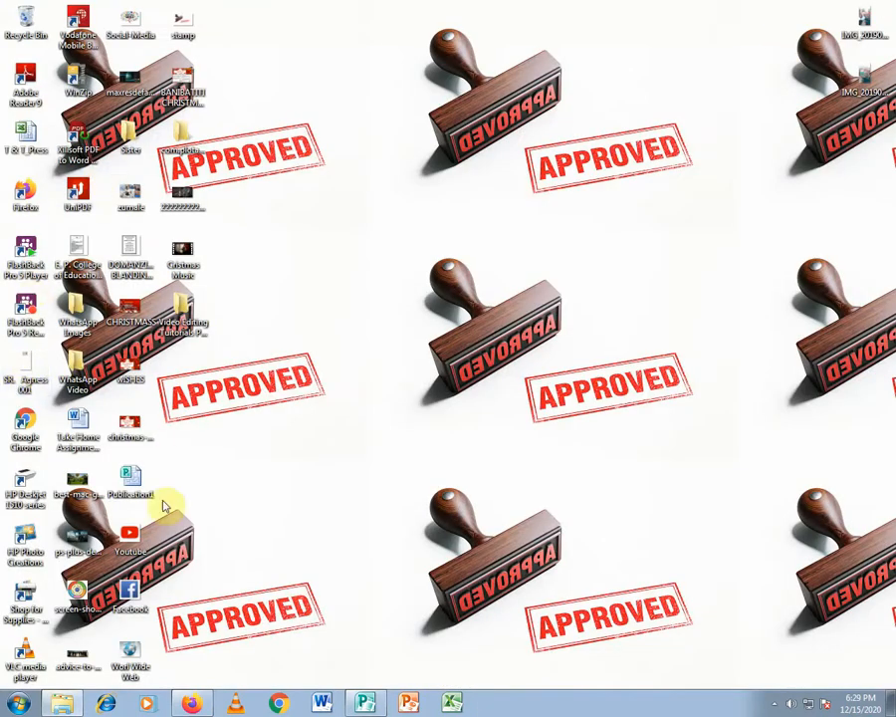
right_click(85, 534)
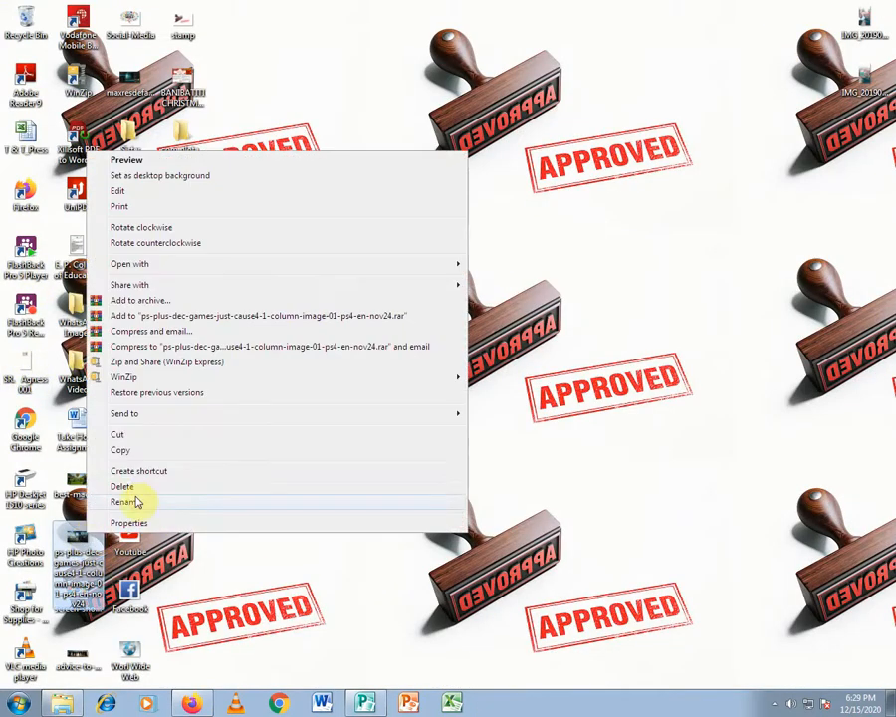
left_click(153, 452)
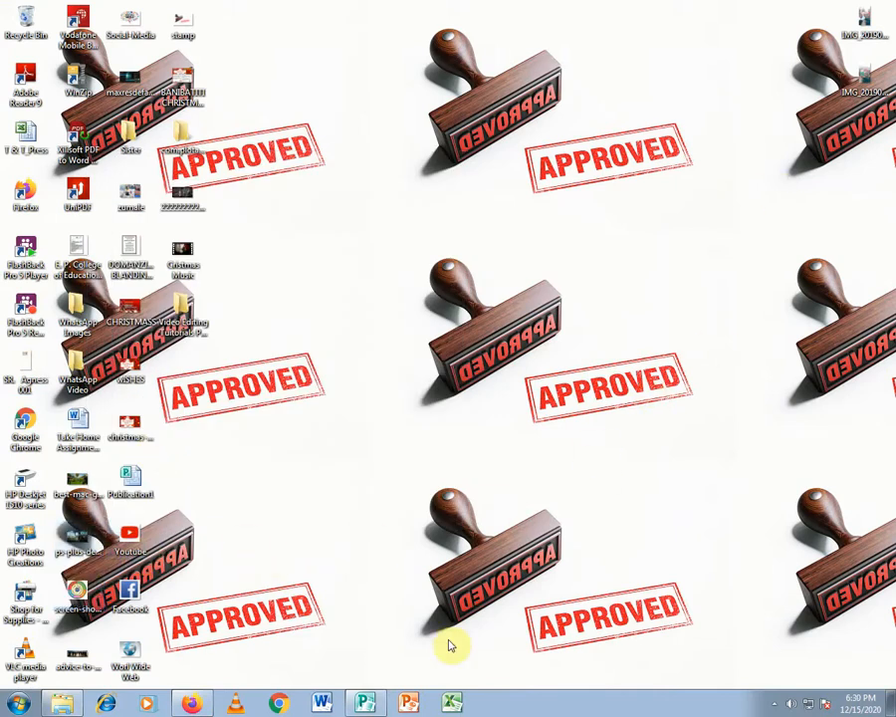
Return to Publisher, paste the copied landscape image onto the page and place it at about 0.86 in, 1.00 in.
left_click(365, 705)
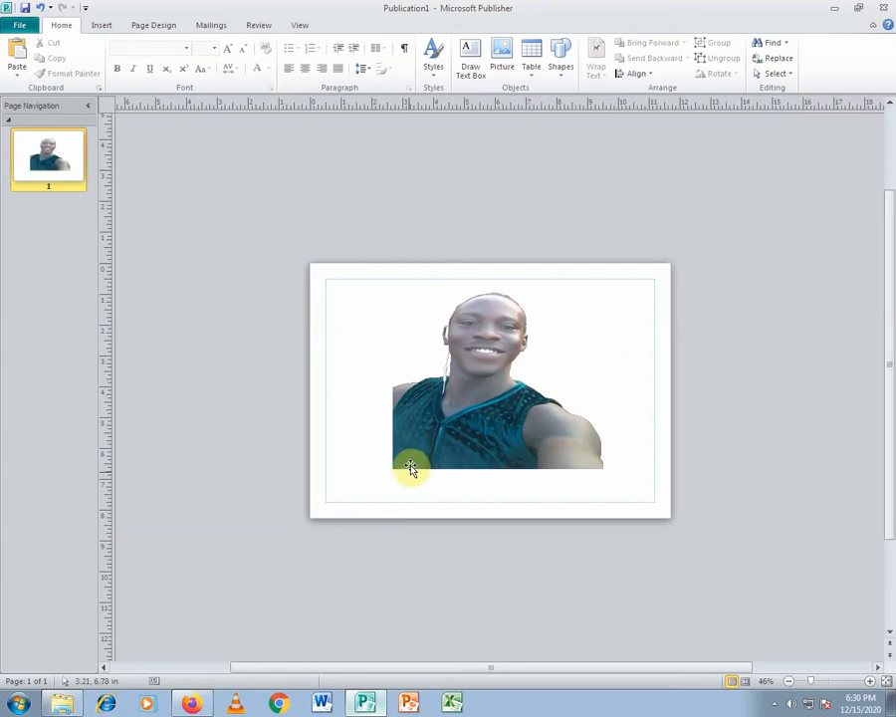
right_click(498, 563)
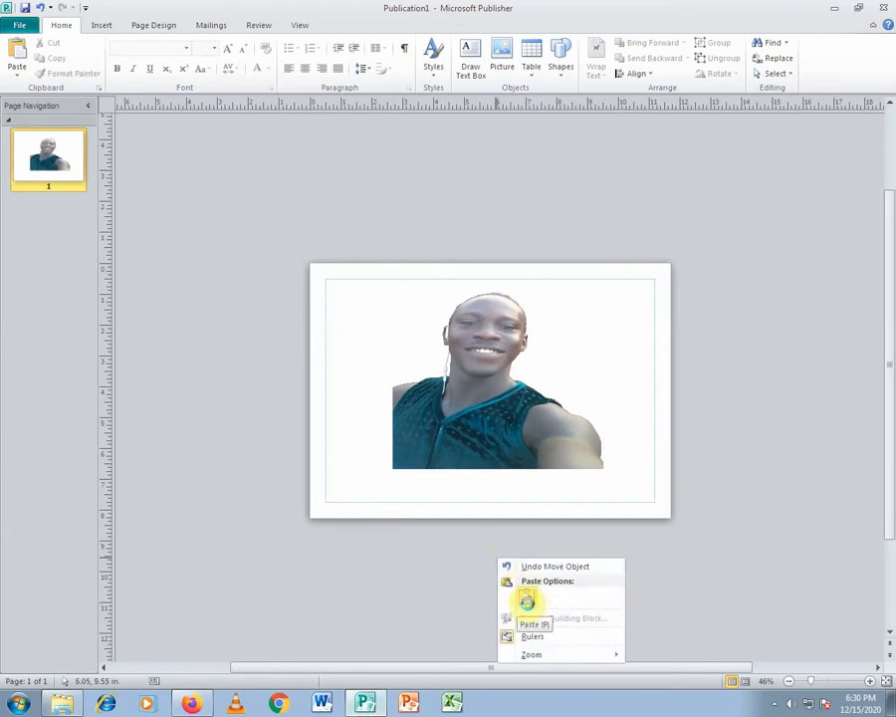
left_click(528, 601)
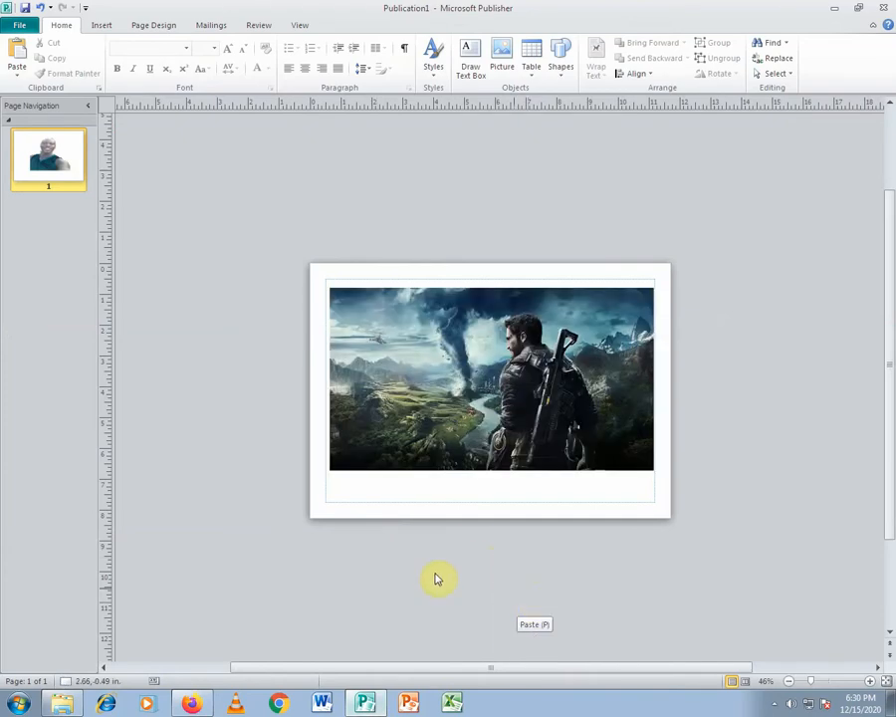
left_click(365, 572)
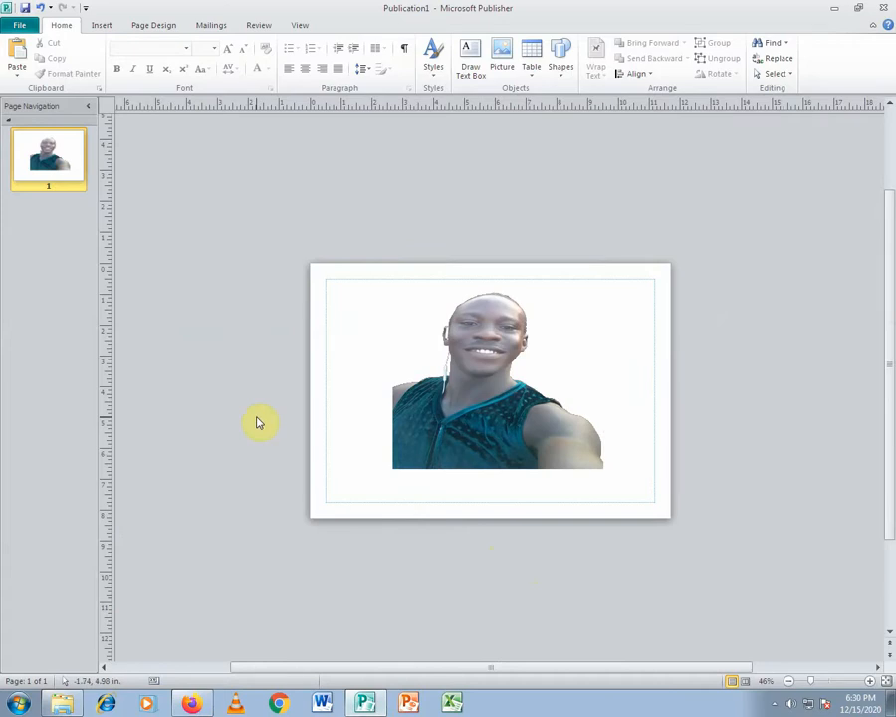
key("ctrl+v")
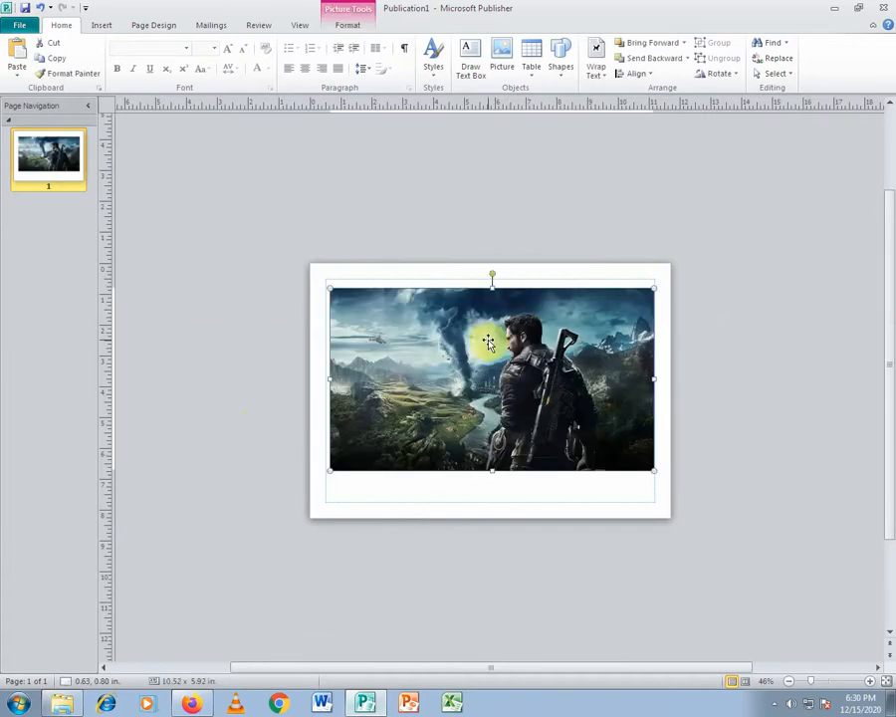
mouse_move(487, 341)
left_mouse_down()
mouse_move(484, 546)
mouse_move(492, 347)
mouse_move(490, 360)
left_mouse_up()
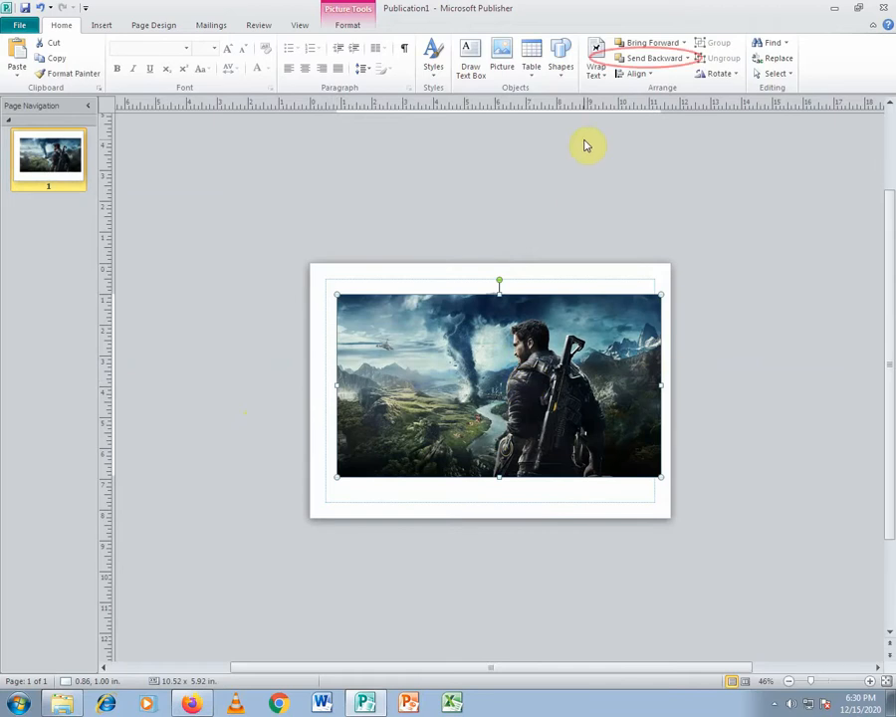
Send the pasted landscape image to the back, behind the cut-out man.
left_click(688, 58)
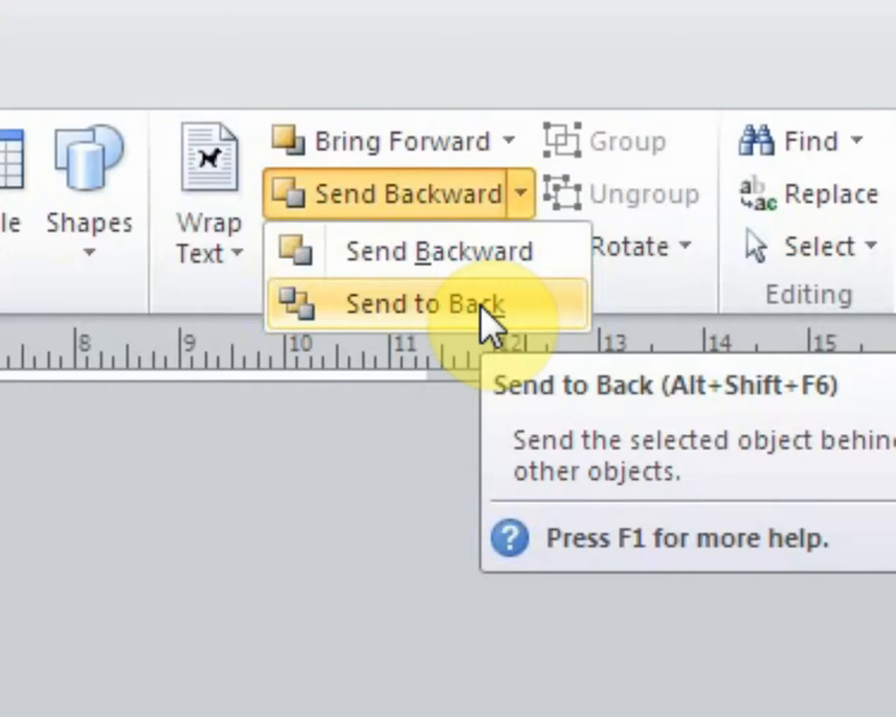
left_click(481, 308)
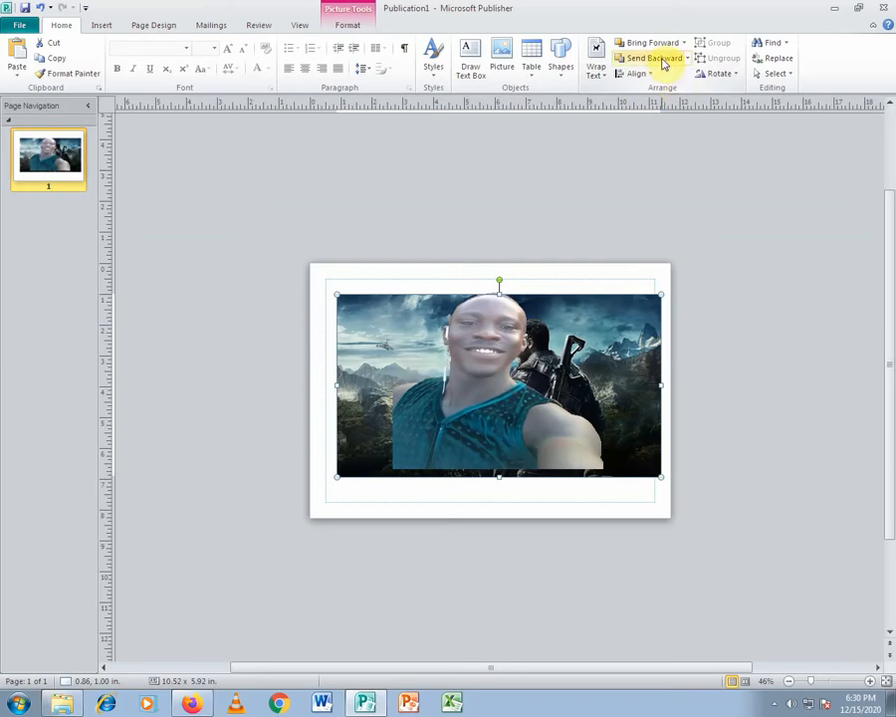
left_click(665, 63)
left_click(664, 64)
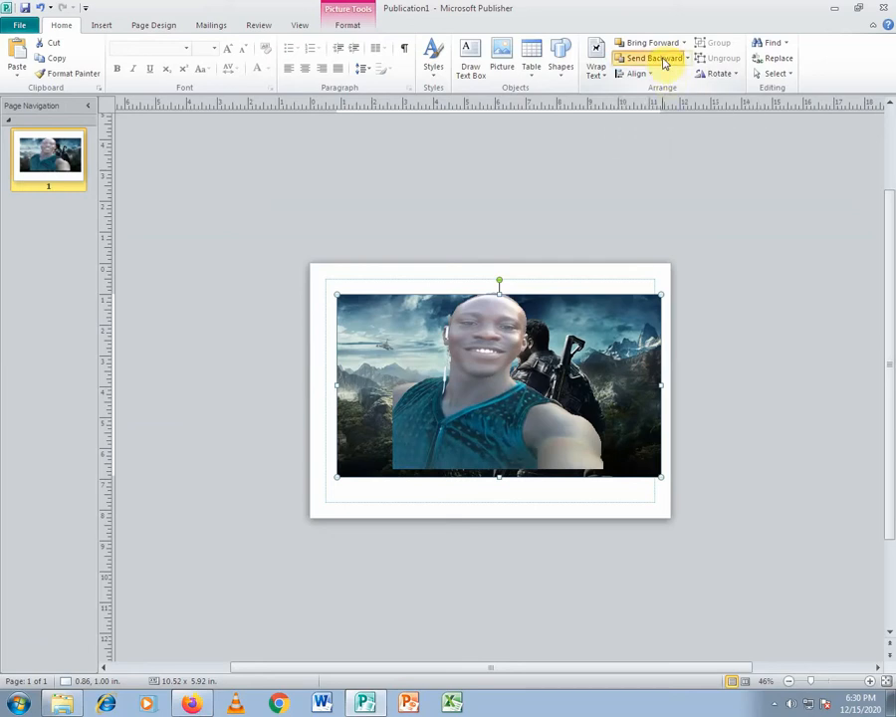
Move the cut-out man to the landscape image's lower-left corner and bring him forward.
left_click_drag(468, 345, 425, 400)
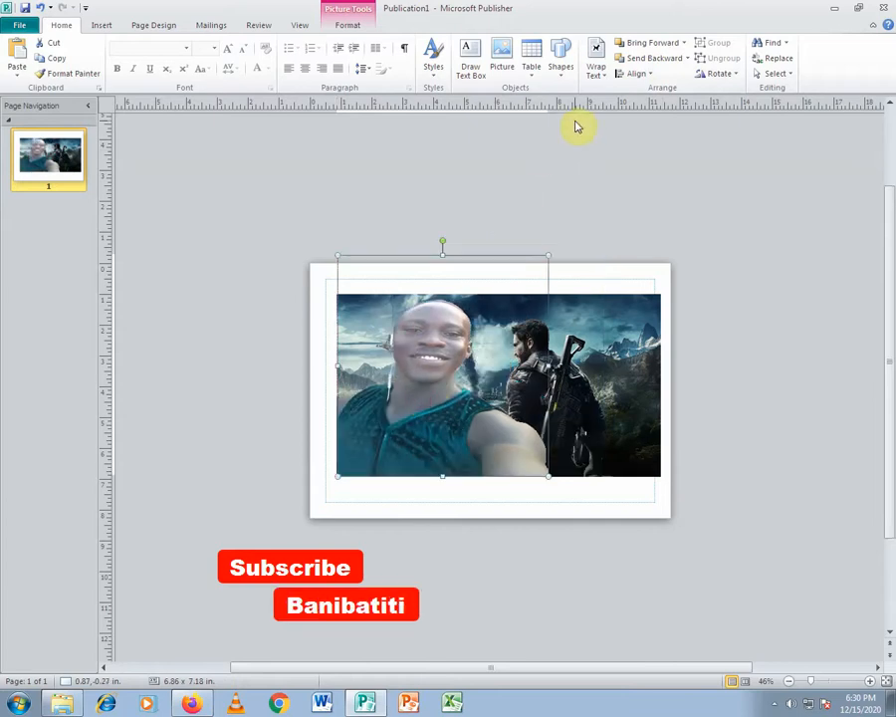
left_click(640, 46)
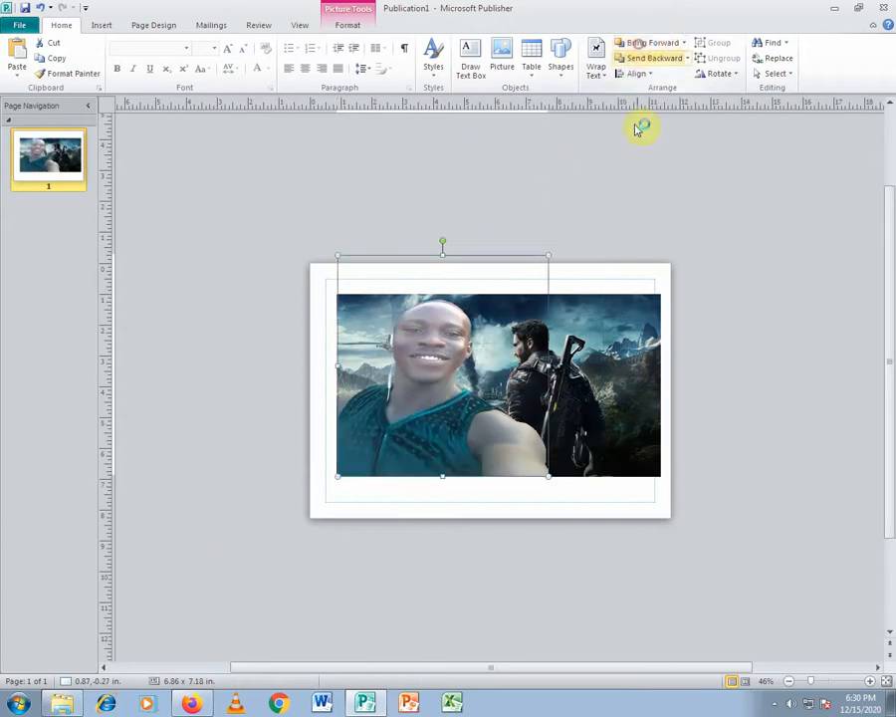
left_click(700, 277)
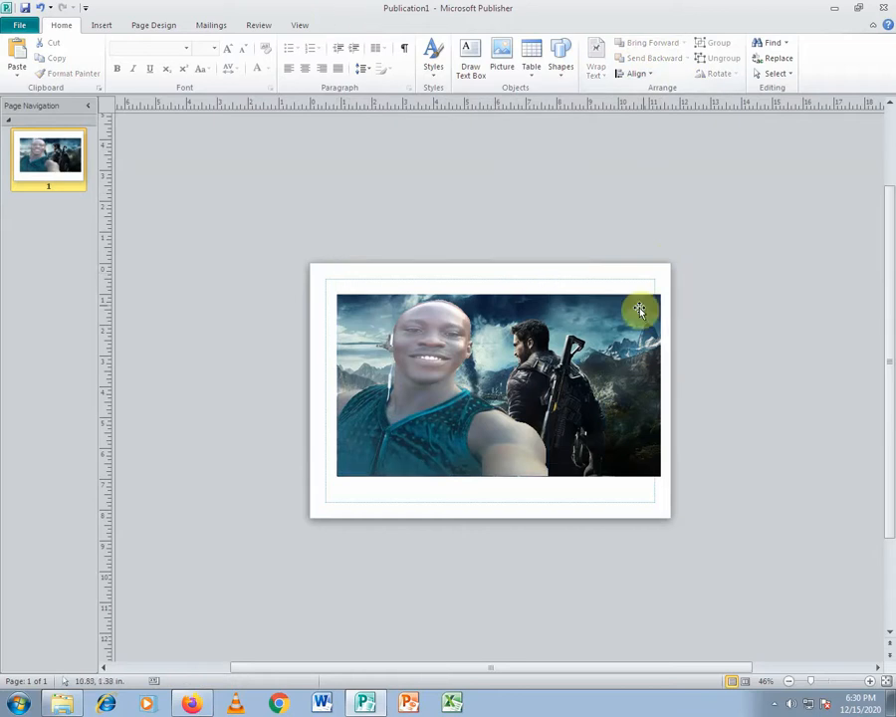
Stretch the landscape image down to the page's lower margin guide and out to its left margin guide.
left_click(632, 365)
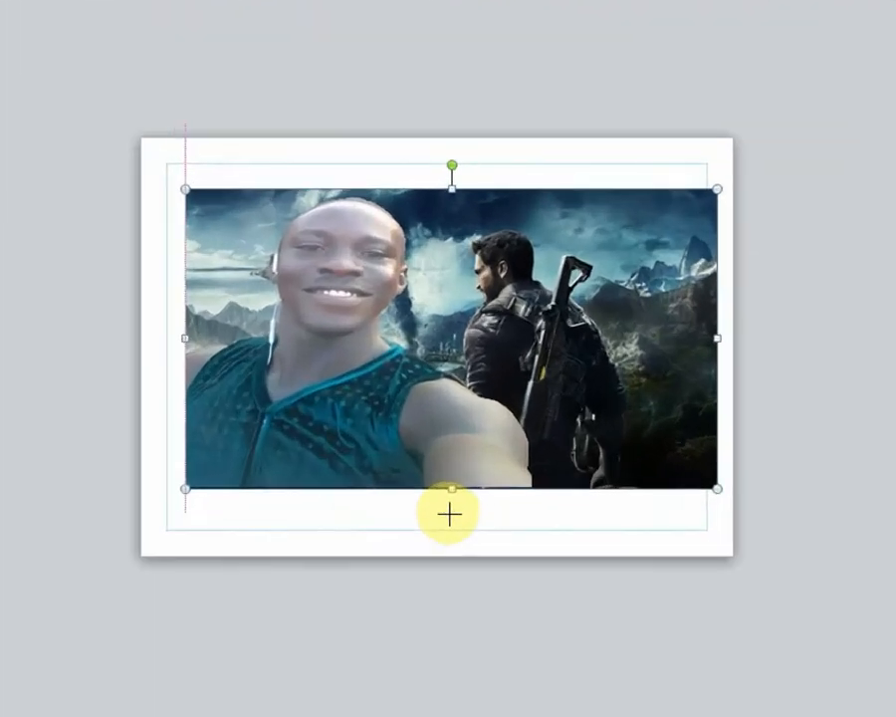
left_click_drag(450, 514, 434, 529)
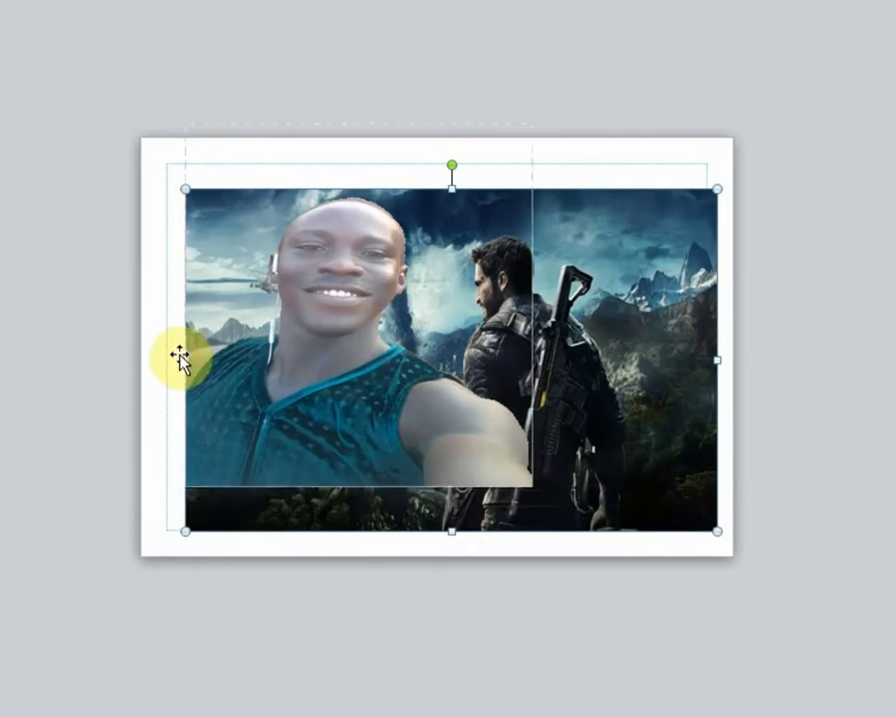
left_click_drag(184, 361, 166, 373)
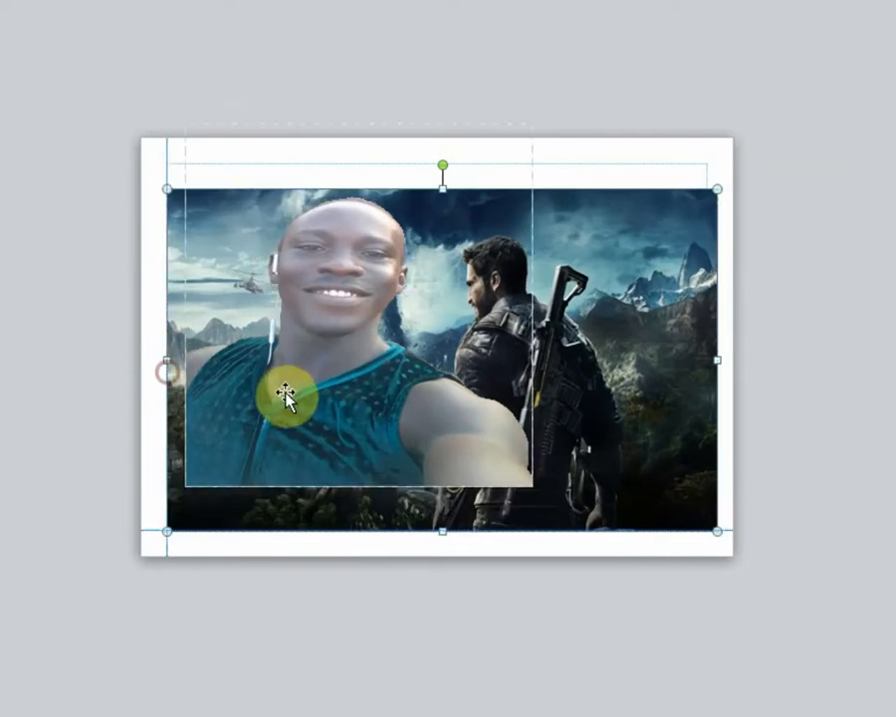
Align the cut-out man with the enlarged background's lower-left corner, narrow him to about 5.18 in and reduce his height from the top.
left_click(315, 396)
left_click_drag(312, 405, 311, 416)
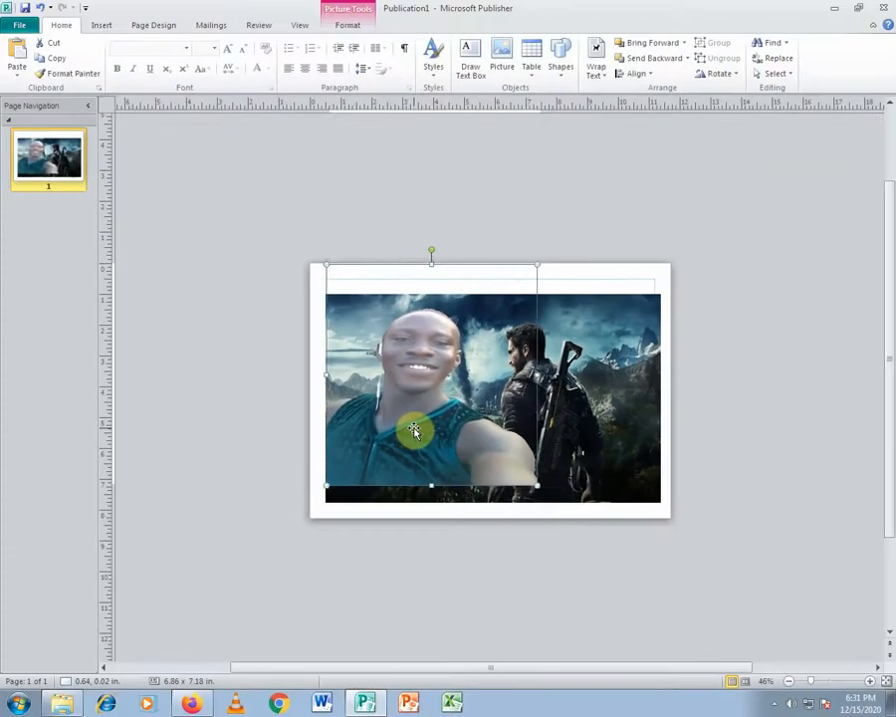
key("Down")
key("Down")
key("Down")
key("Down")
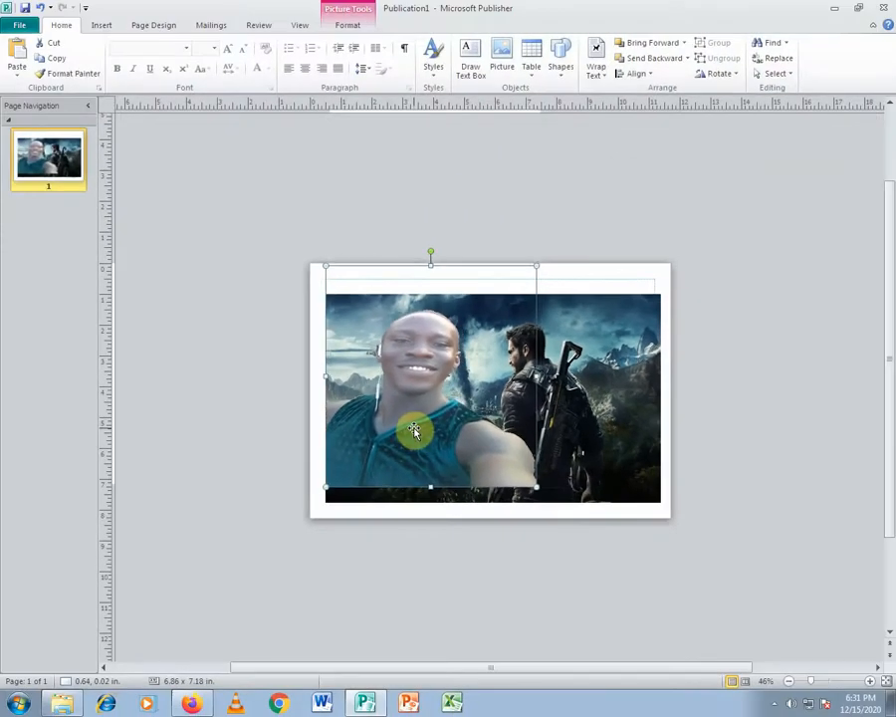
key("Down")
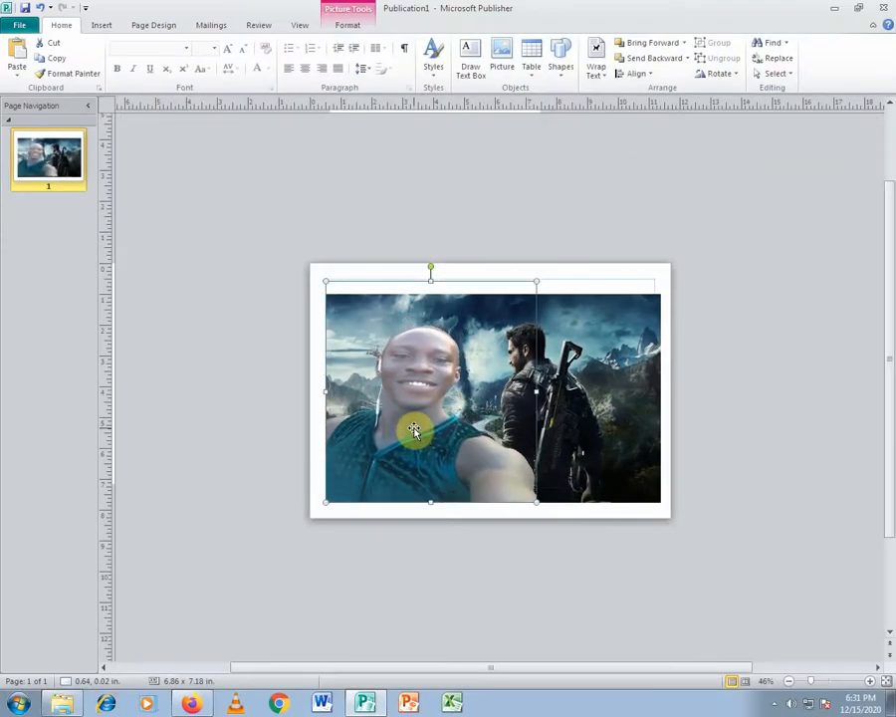
key("Down")
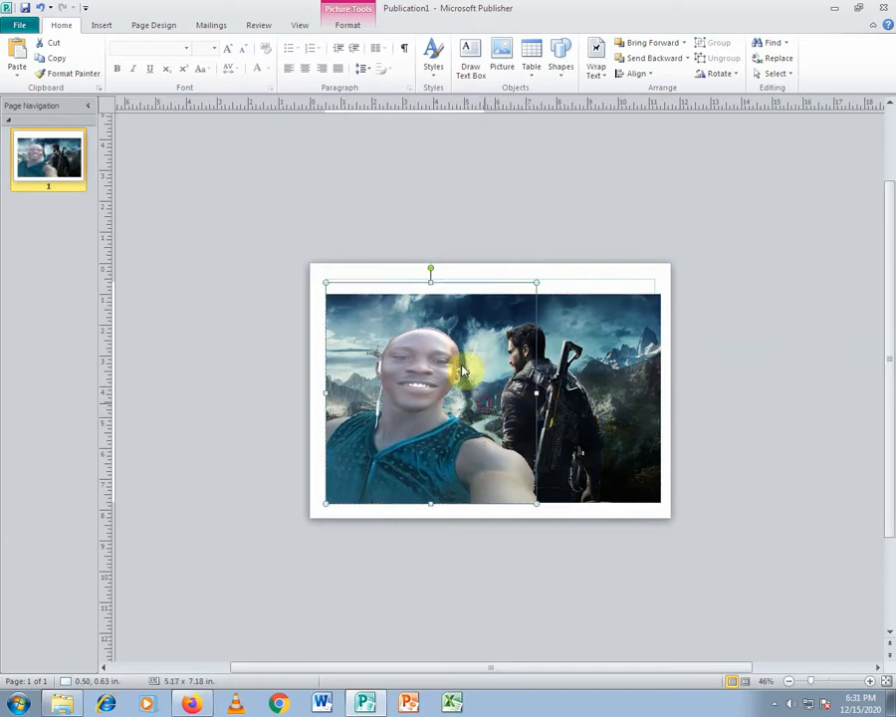
left_click_drag(537, 394, 484, 393)
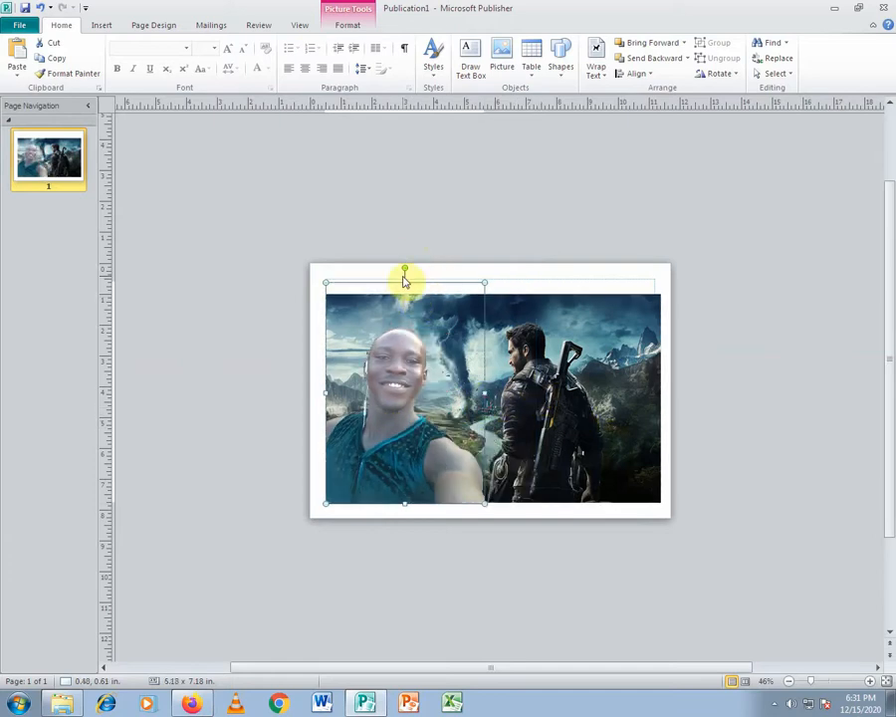
left_click_drag(404, 282, 404, 316)
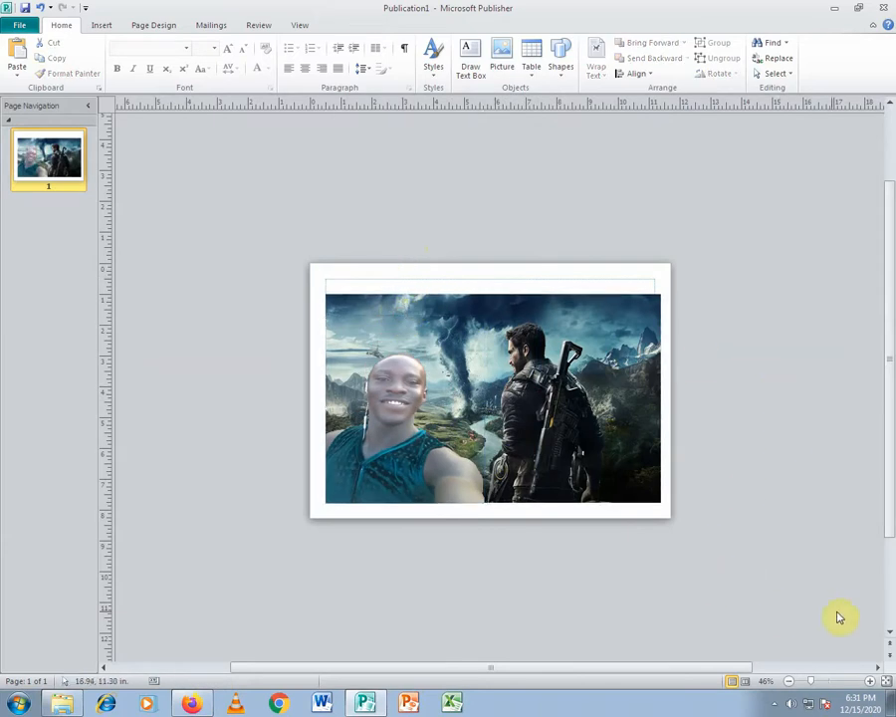
Select the cut-out man together with the background image and group them into one object.
left_click(870, 682)
left_click(870, 682)
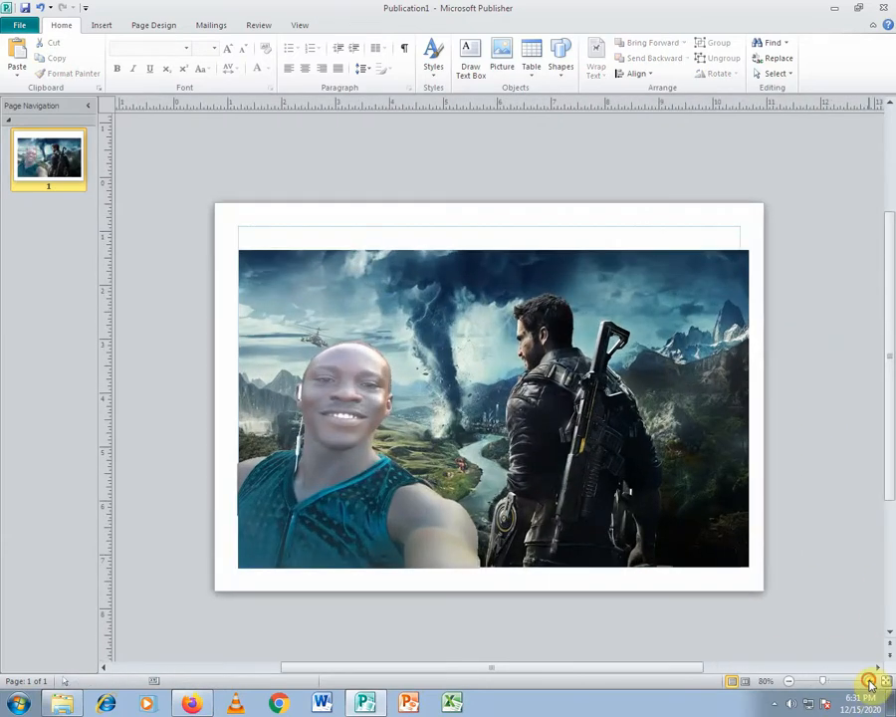
left_click(870, 682)
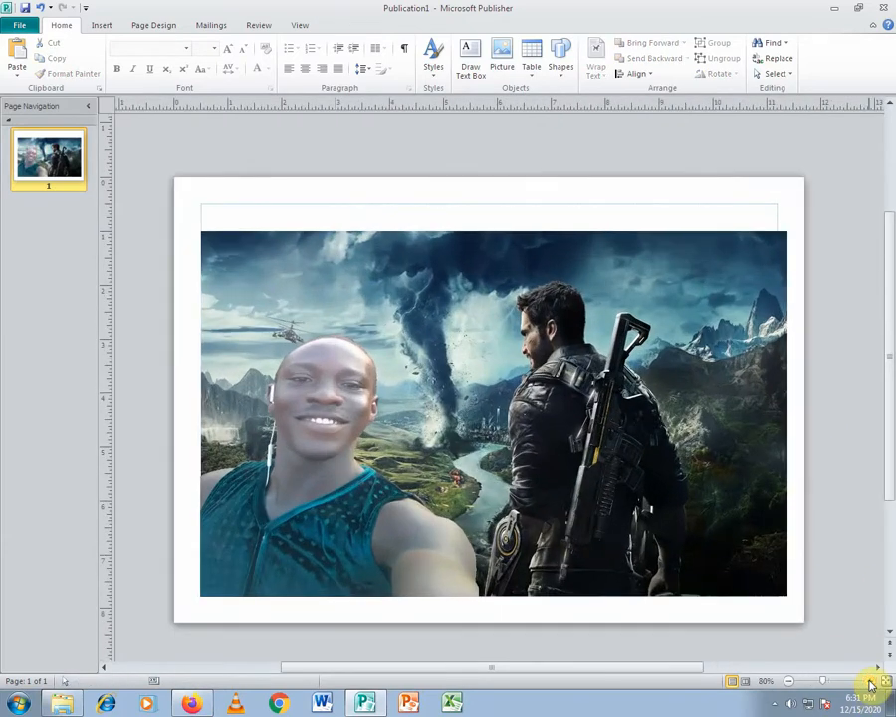
left_click(494, 577)
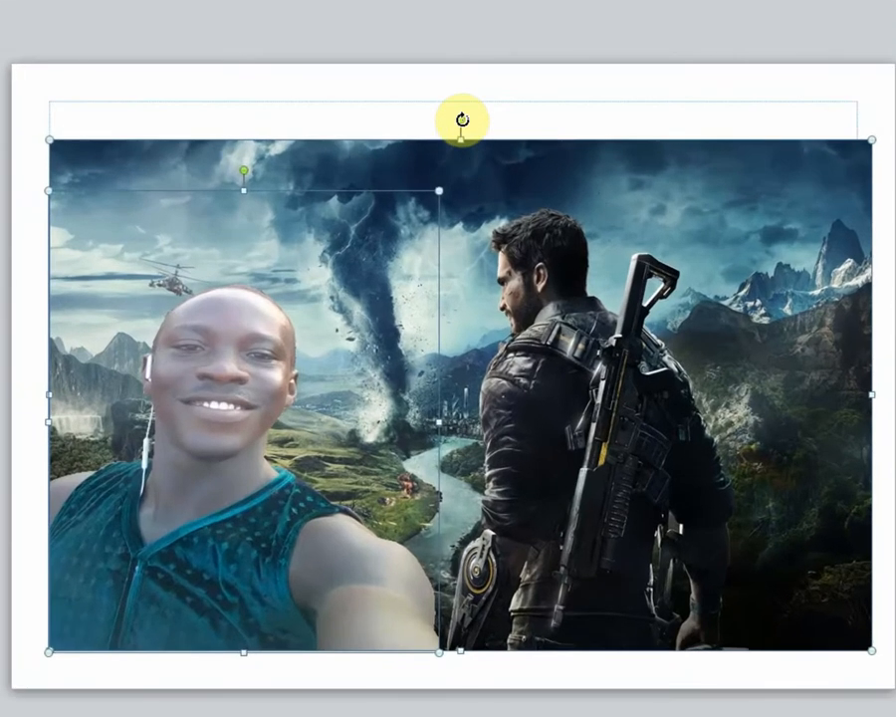
right_click(463, 123)
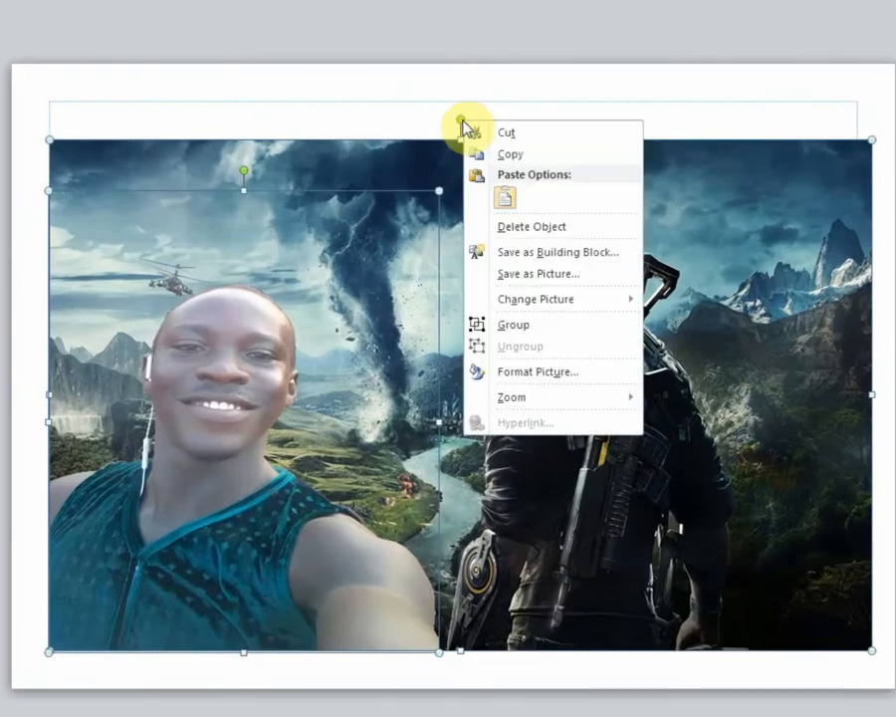
left_click(572, 336)
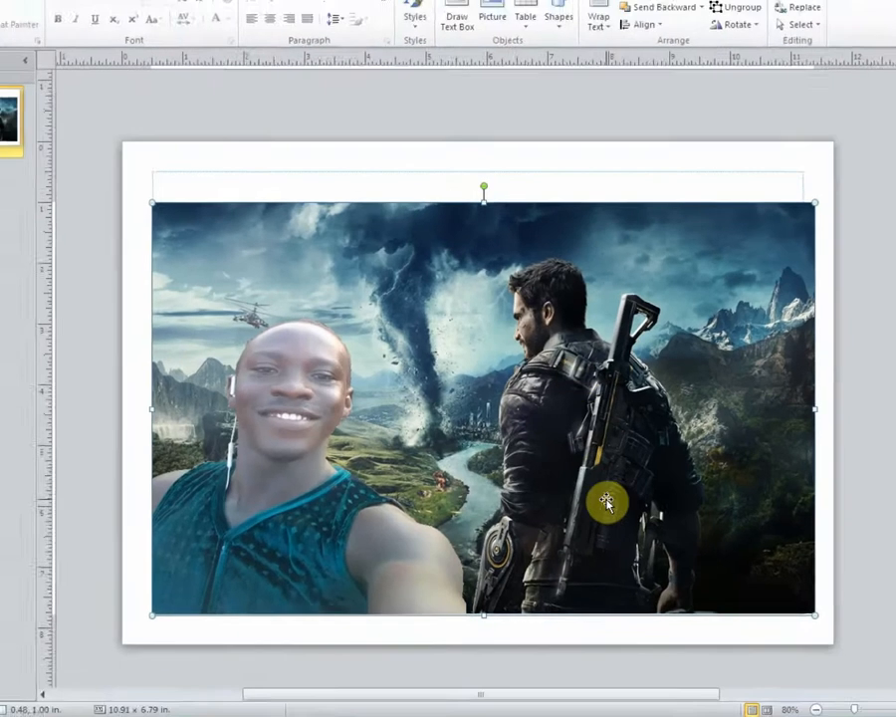
Try moving the grouped picture around the page as one object and undo the moves.
left_click_drag(603, 482, 523, 69)
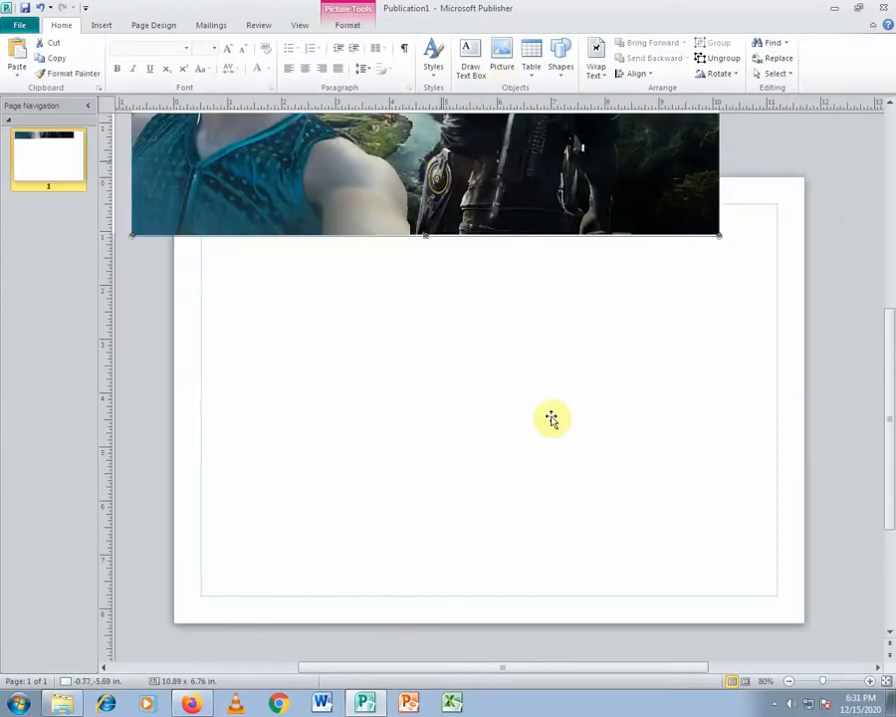
key("ctrl+z")
left_click_drag(573, 482, 436, 526)
left_click_drag(428, 426, 617, 352)
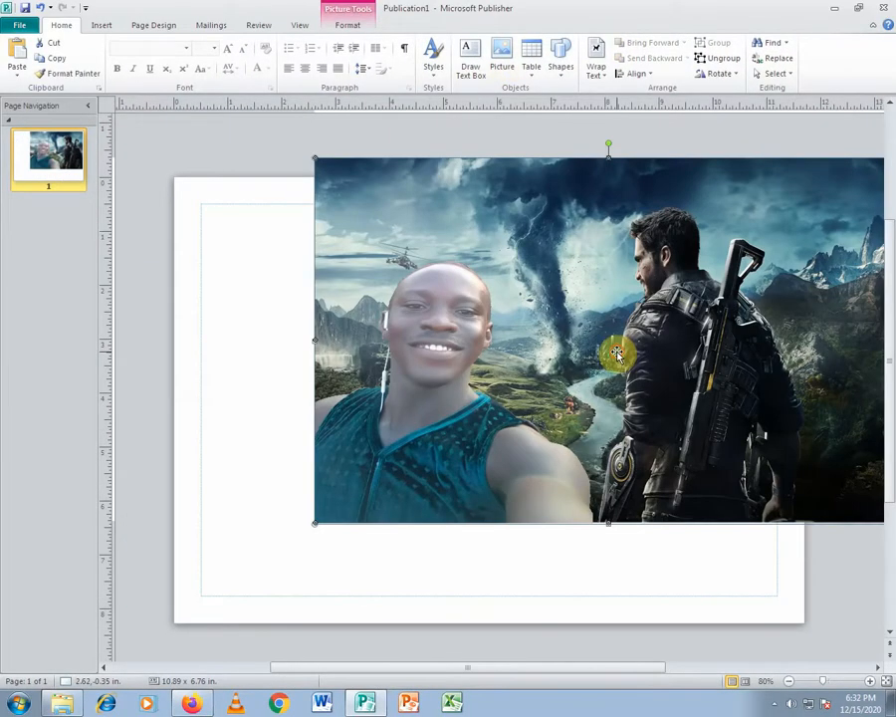
key("ctrl+z")
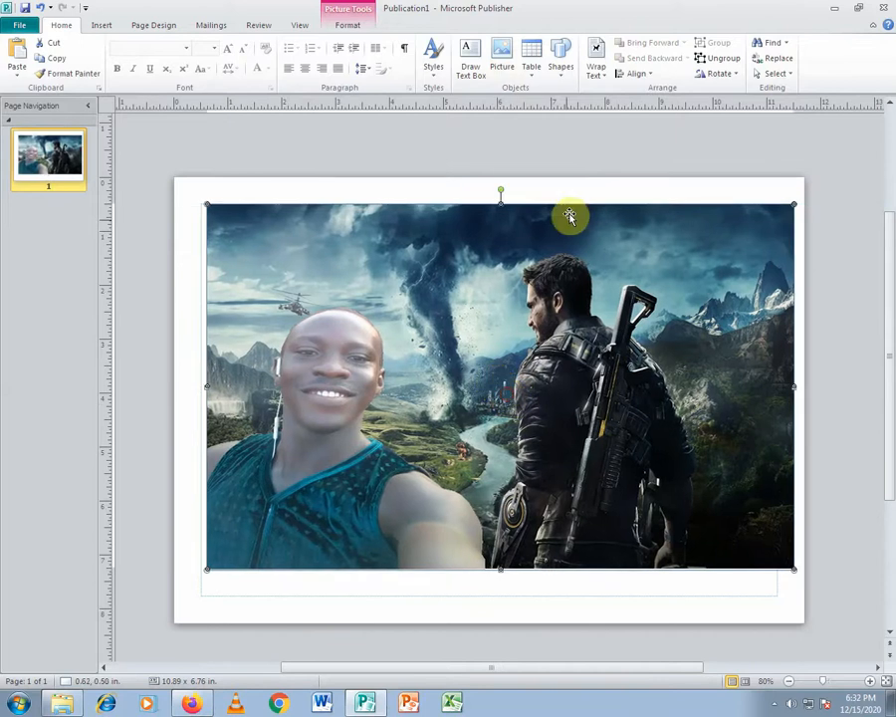
key("ctrl+z")
key("ctrl+z")
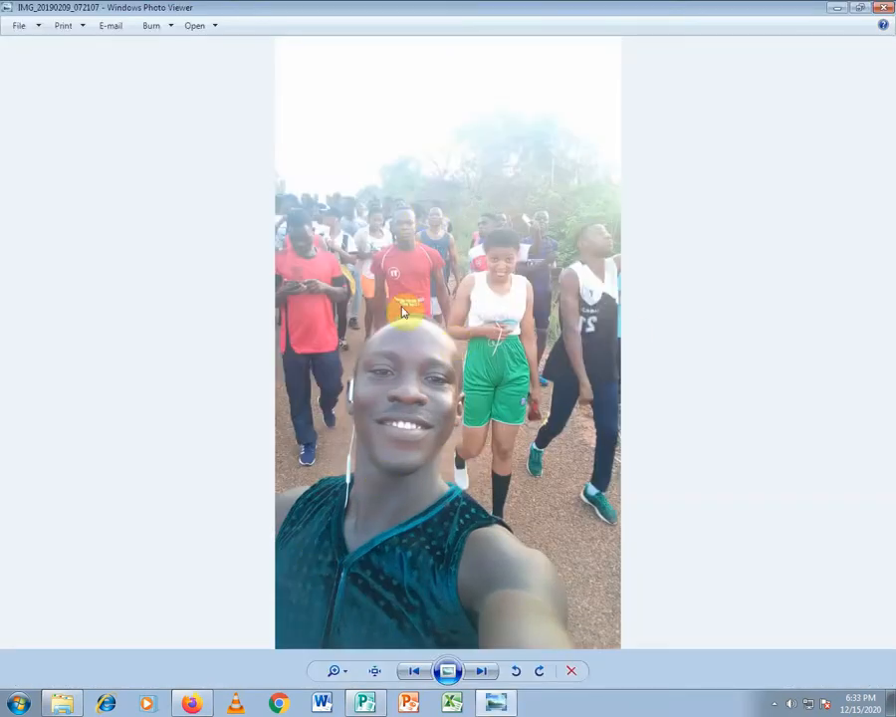
Switch to Microsoft Publisher, select the grouped man-and-background picture and begin saving it as a picture file.
left_click(365, 703)
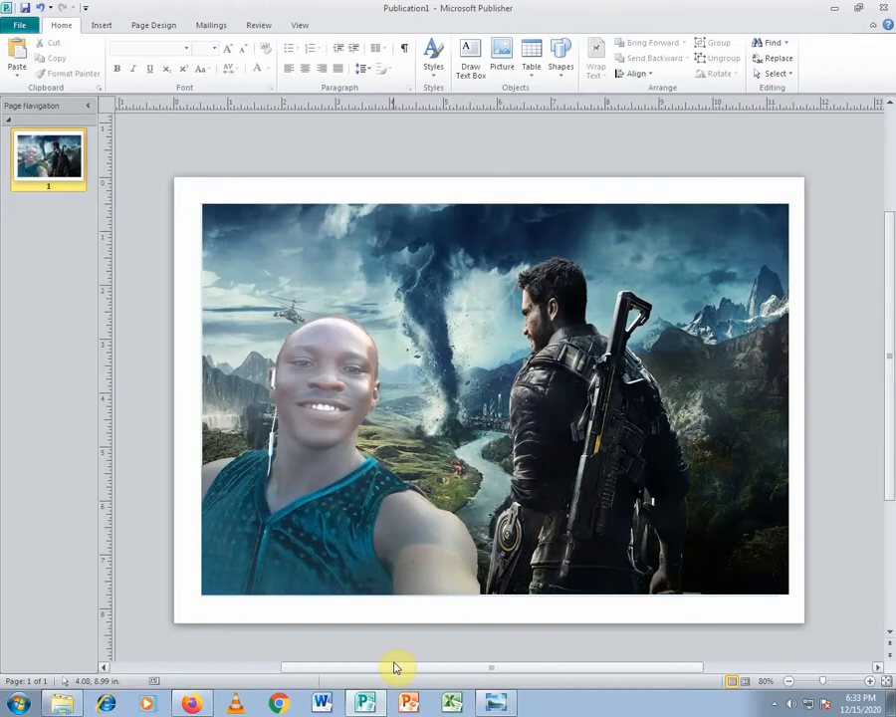
left_click(432, 564)
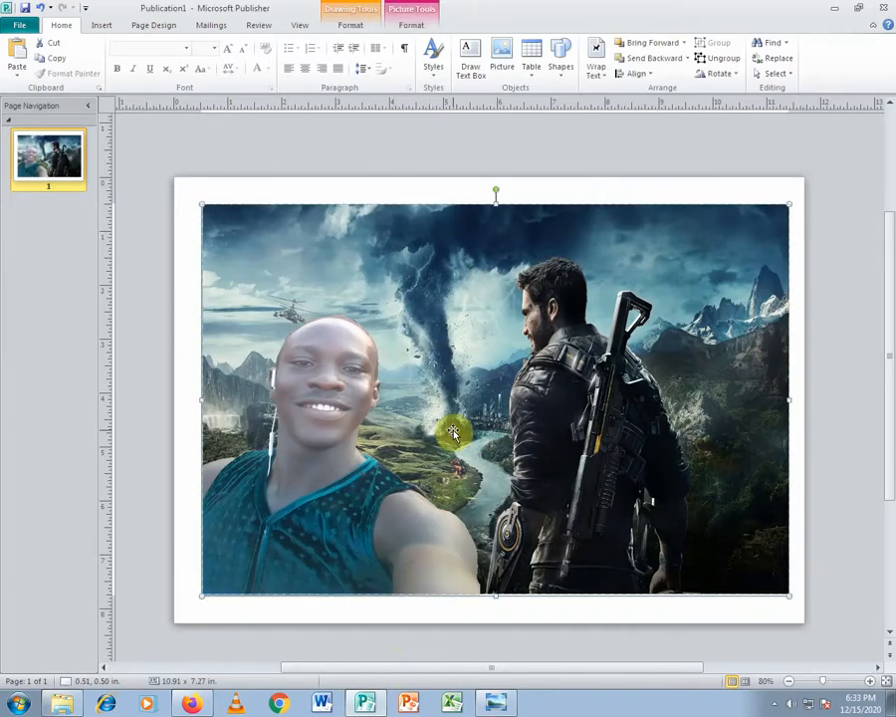
right_click(454, 430)
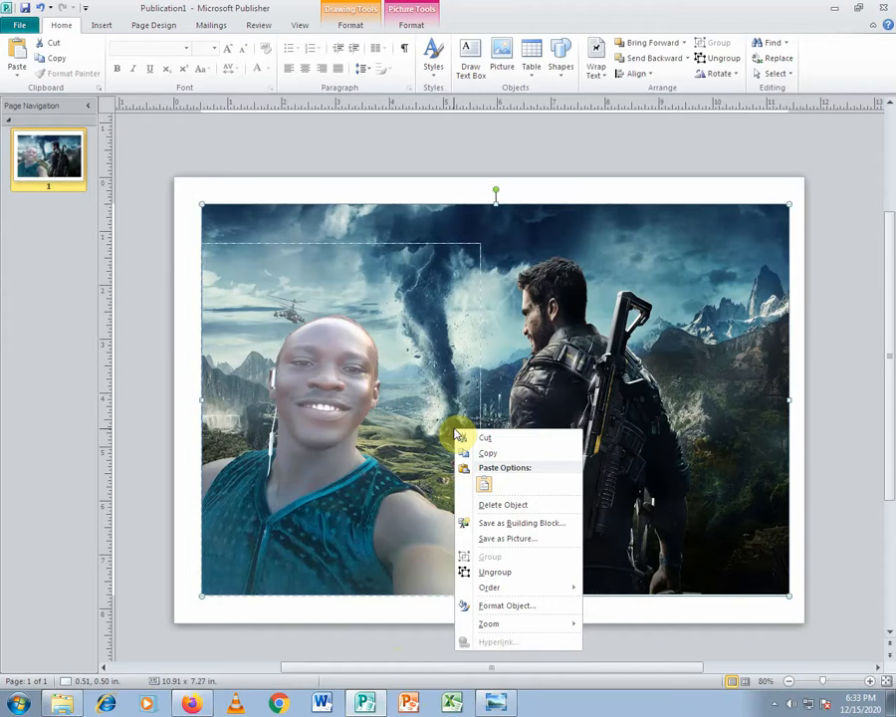
left_click(574, 332)
left_click(616, 161)
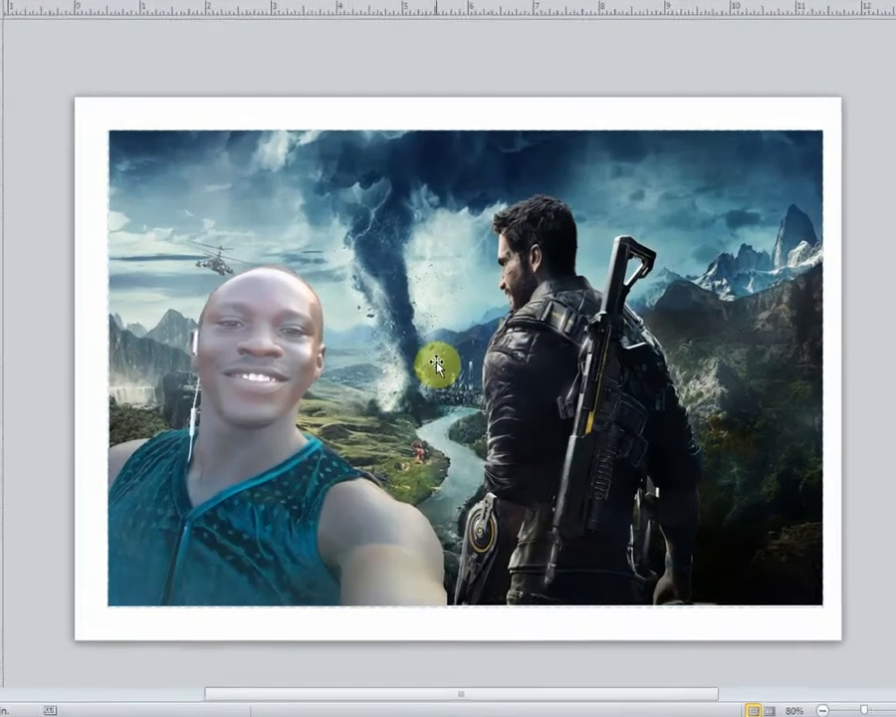
left_click(463, 389)
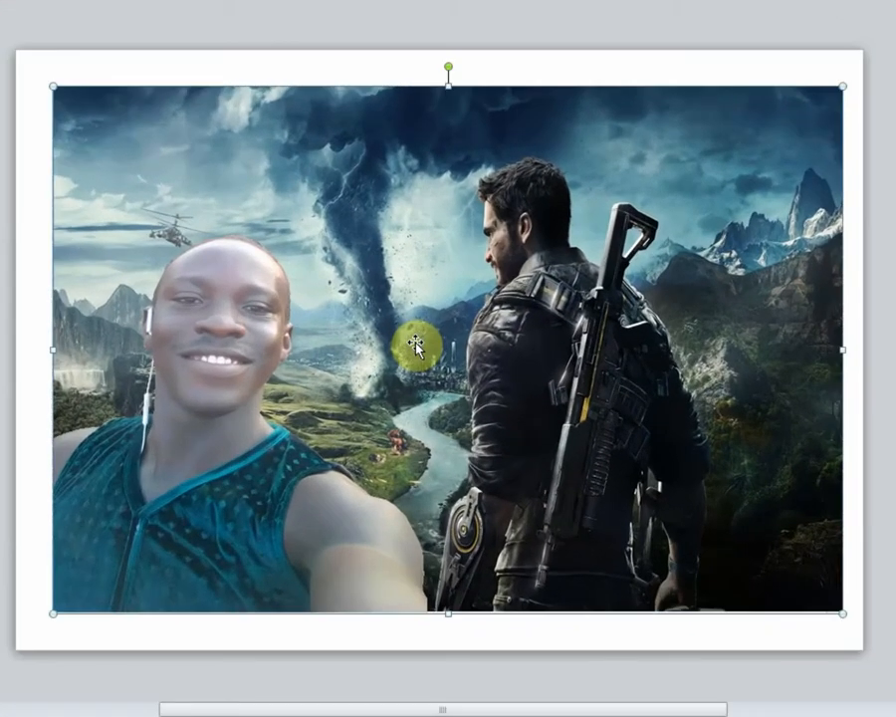
right_click(463, 389)
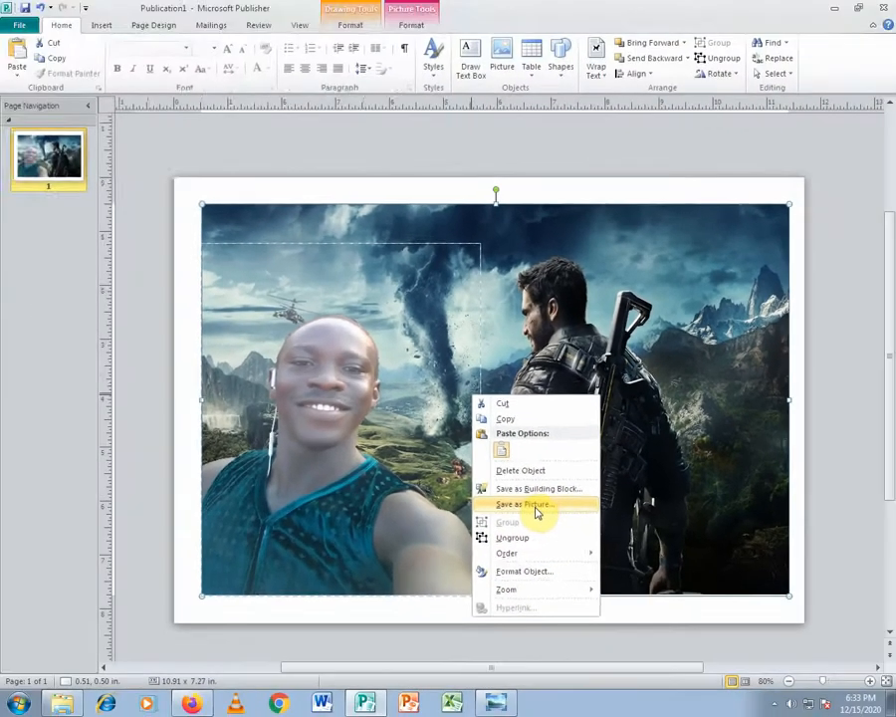
left_click(502, 501)
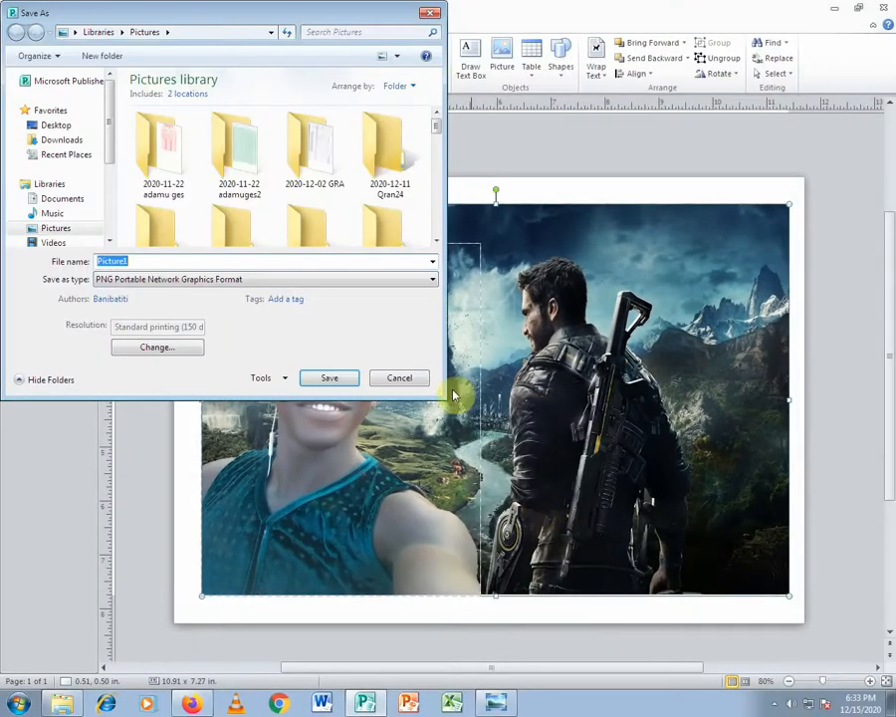
Save the grouped picture to the Desktop as babamu in PNG Portable Network Graphics Format.
left_click(55, 125)
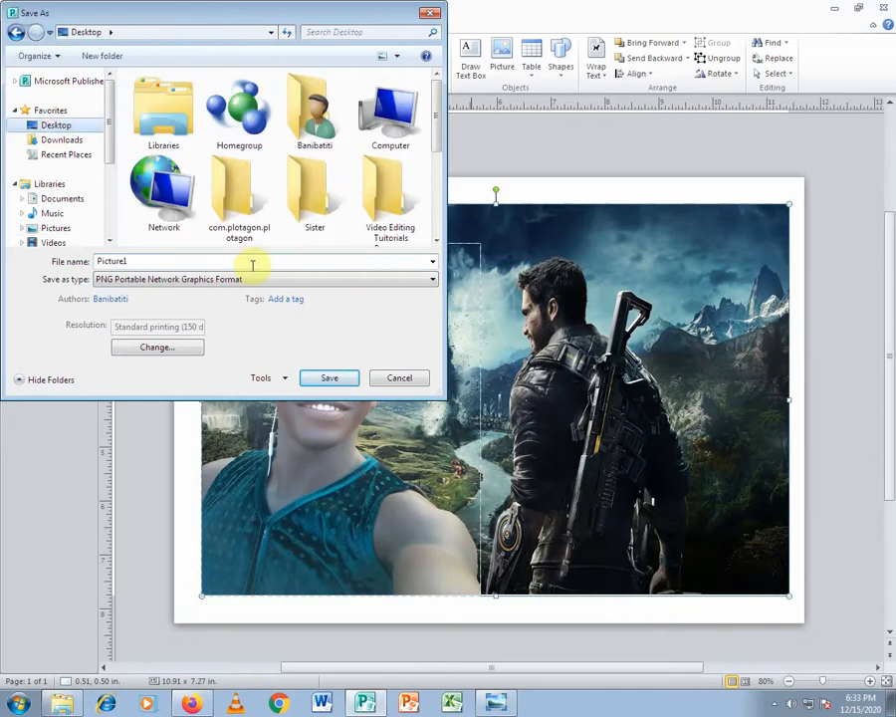
left_click_drag(249, 261, 80, 262)
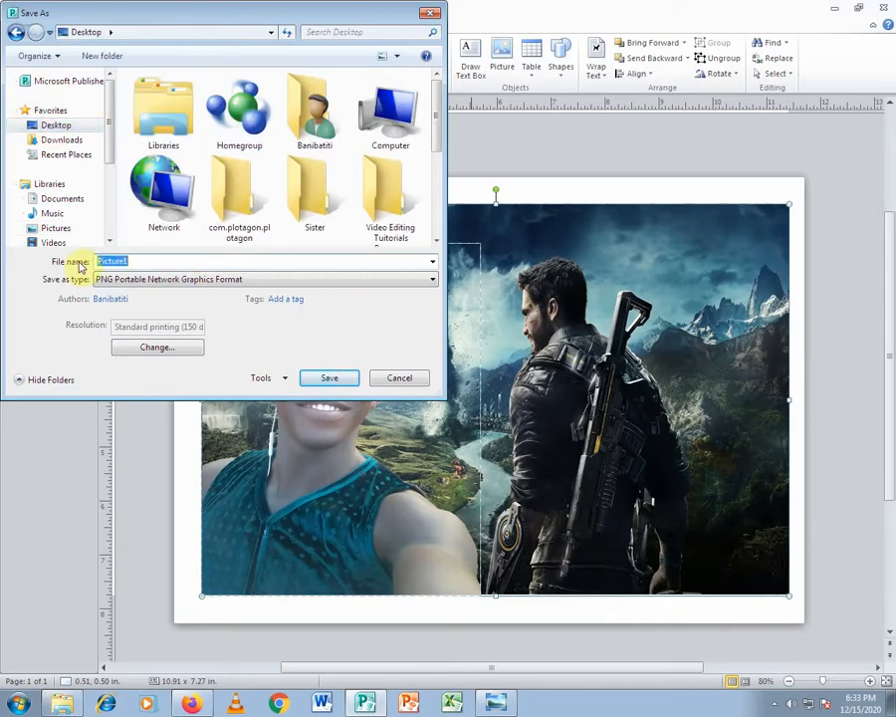
key("Caps_Lock")
key("Caps_Lock")
type("b")
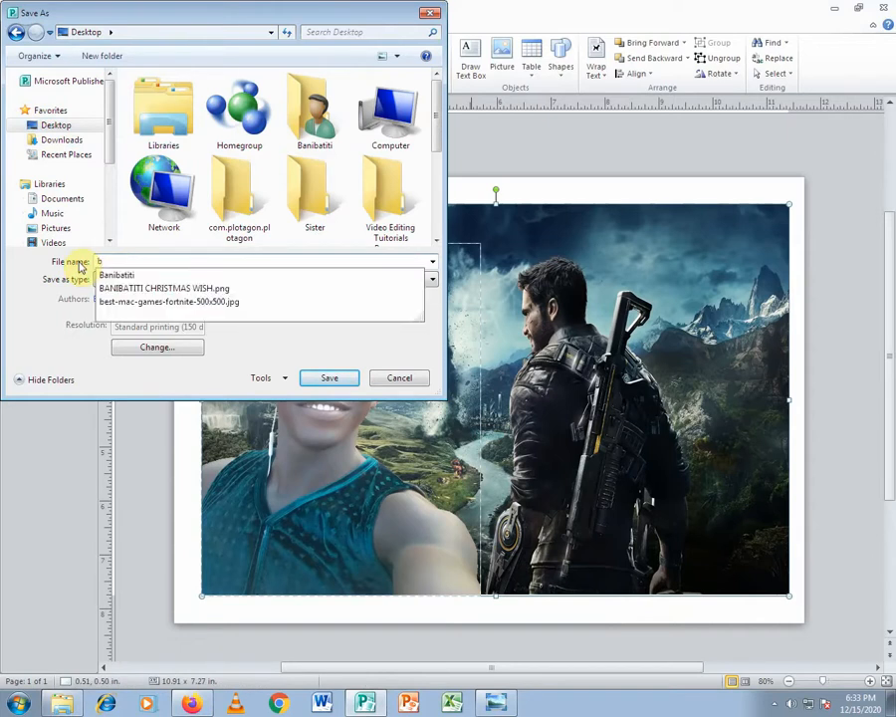
type("abamu")
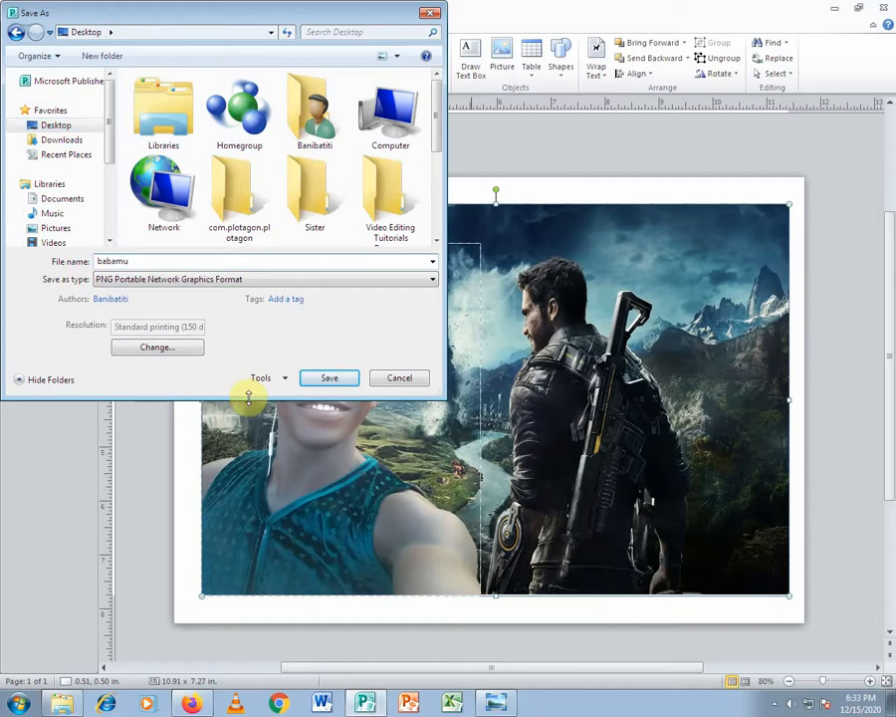
left_click(329, 381)
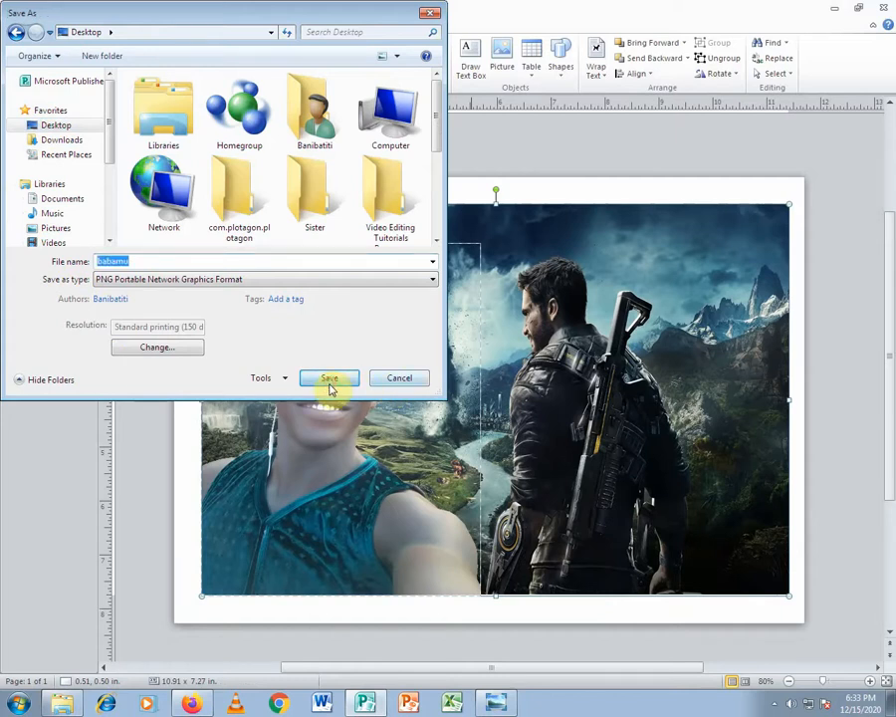
Minimize the Publisher and Windows Photo Viewer windows and open the saved babamu picture from the desktop for viewing.
left_click(836, 8)
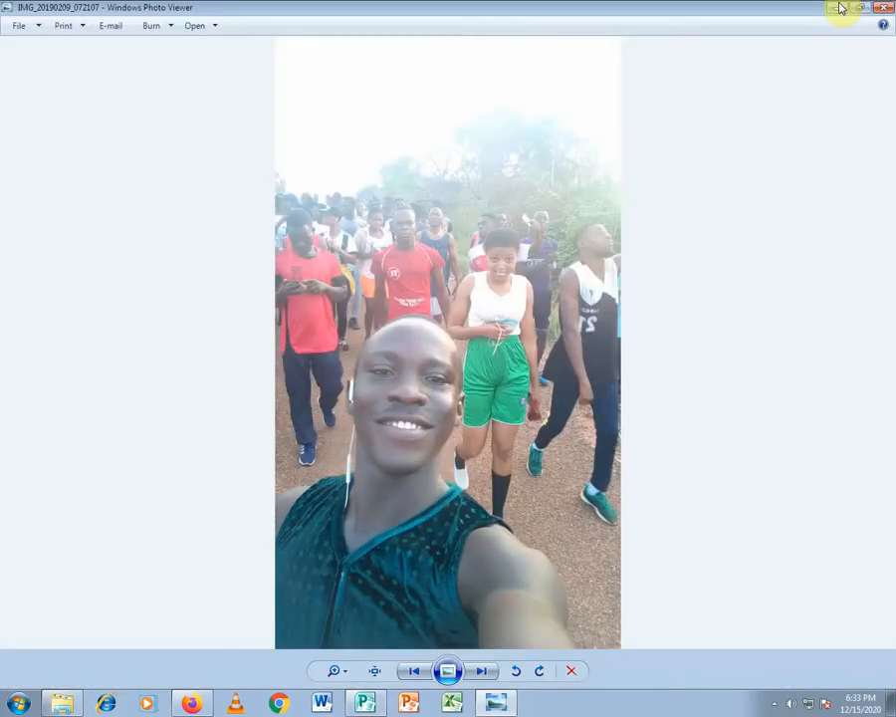
left_click(837, 7)
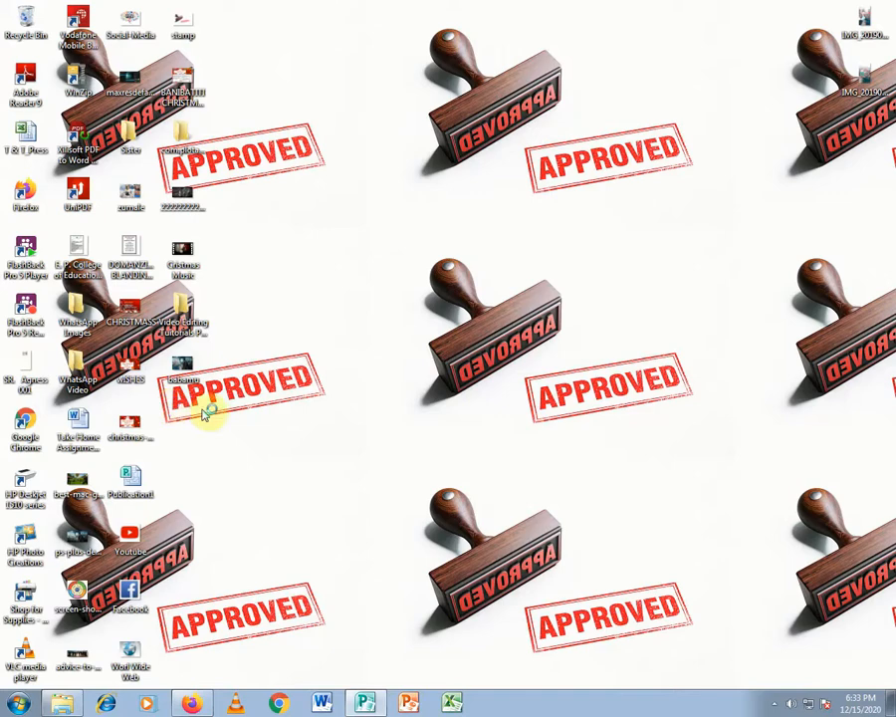
right_click(183, 367)
left_click(255, 314)
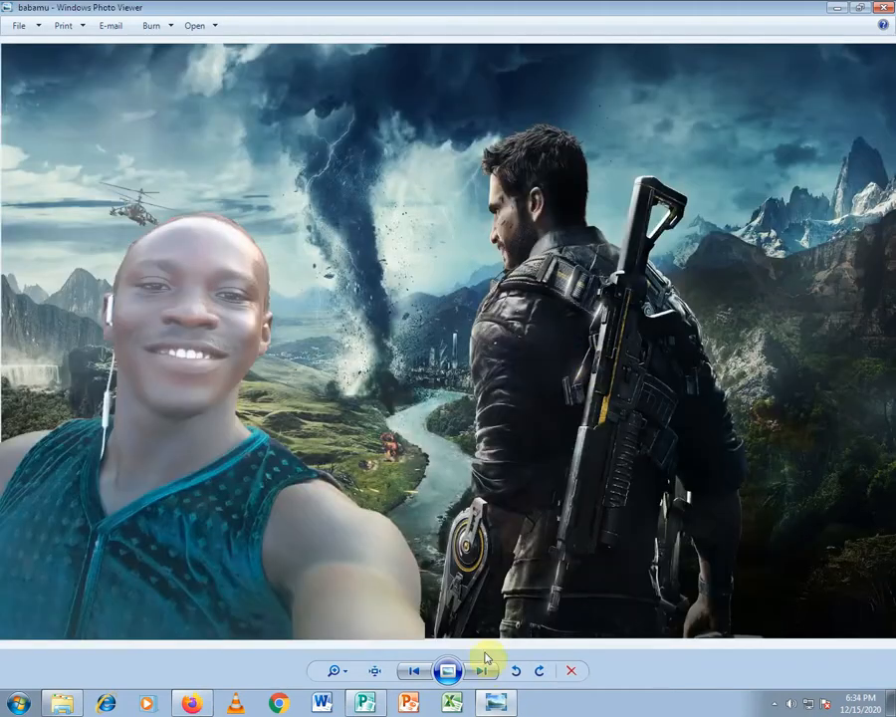
Compare the babamu picture with the original group photo, close the photo viewer and refresh the desktop.
left_click(416, 669)
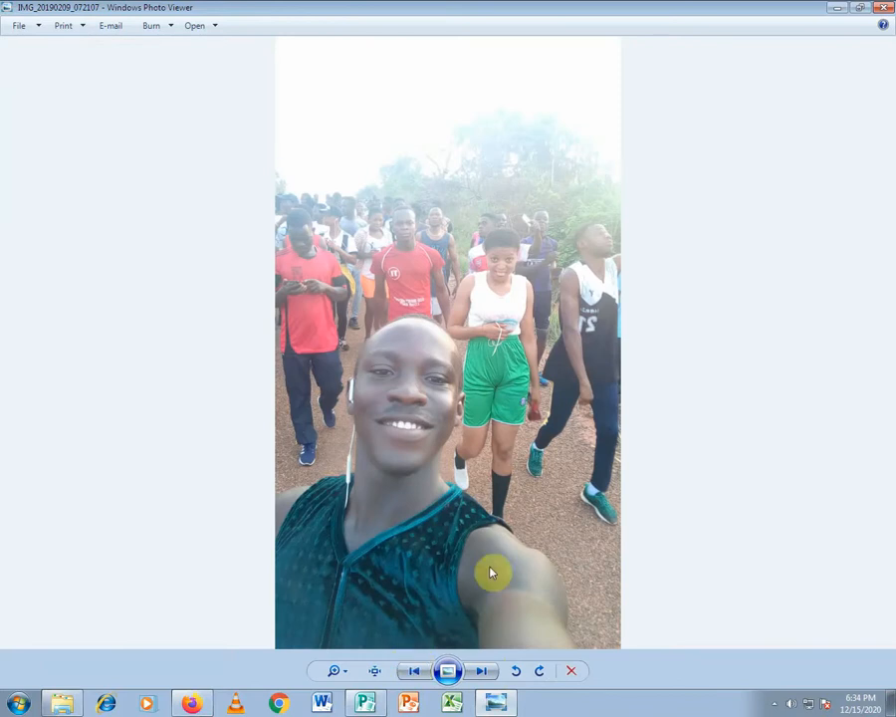
key("Right")
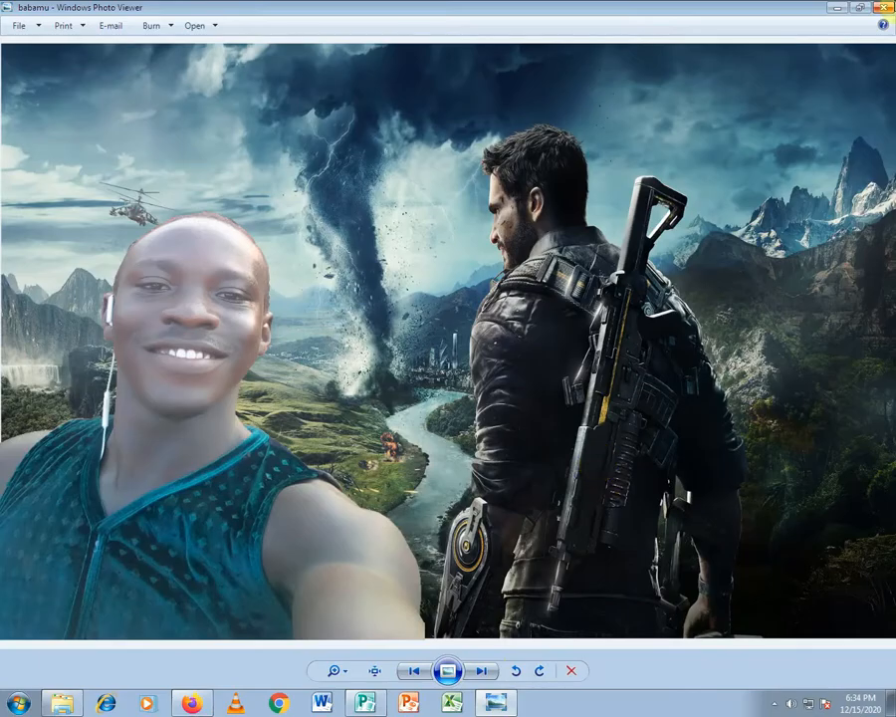
left_click(884, 7)
right_click(434, 137)
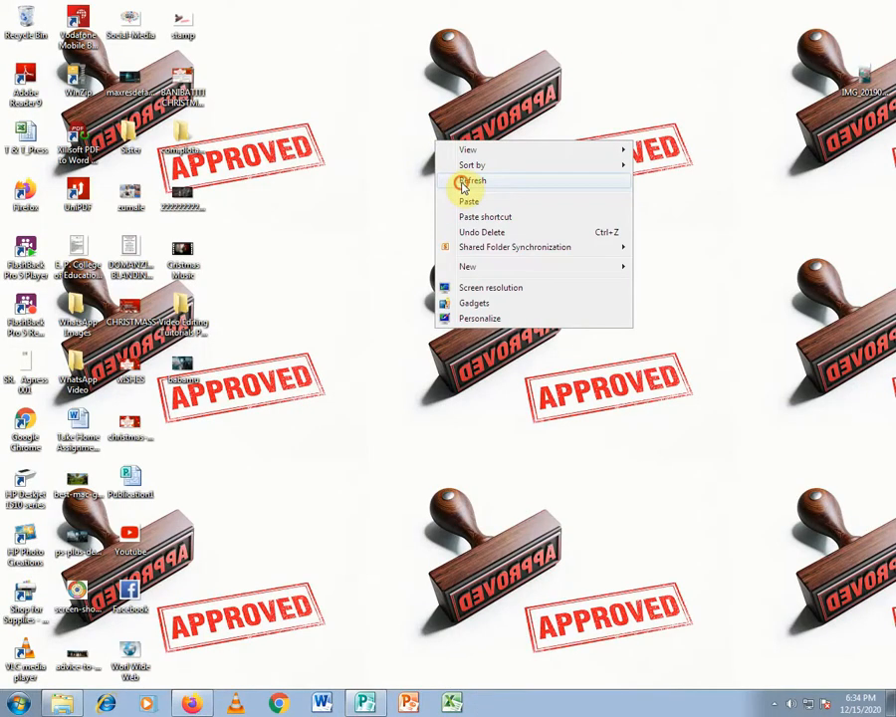
left_click(462, 181)
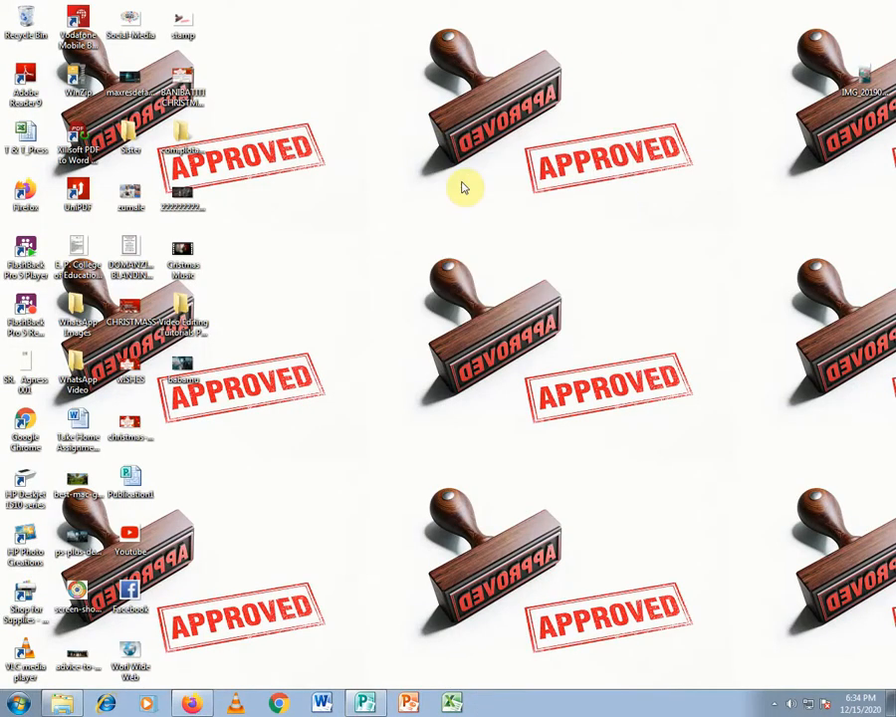